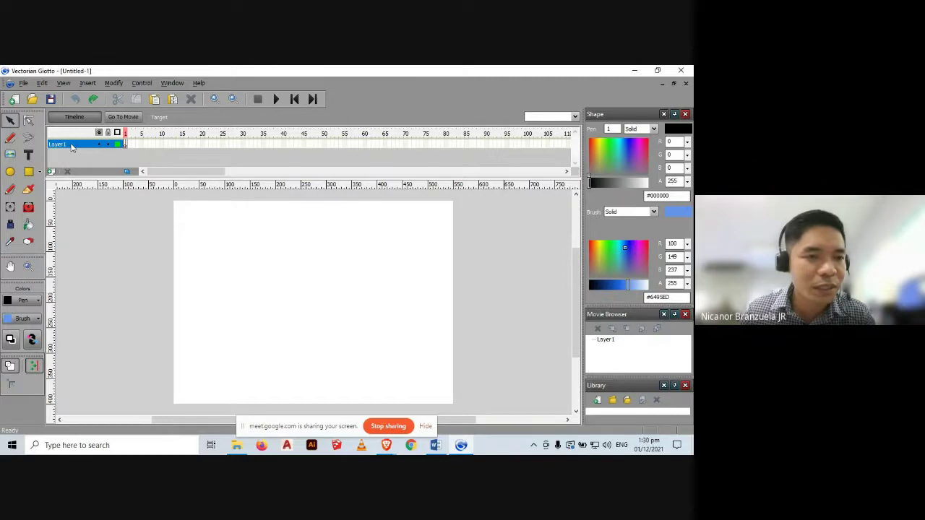
Rename the existing layer as Background and add a second layer named Ball.
{"action": "left_click_drag", "start_coordinate": [72, 143], "coordinate": [48, 144]}
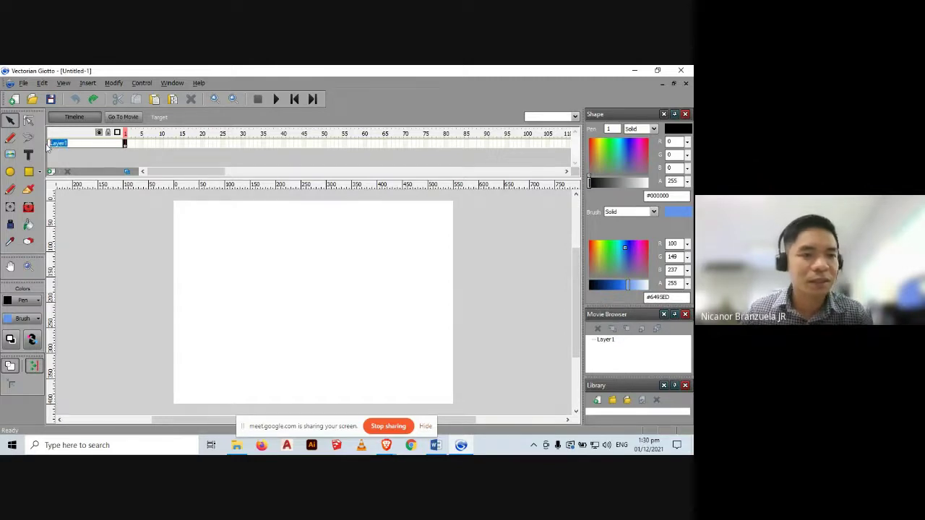
{"action": "type", "text": "Background"}
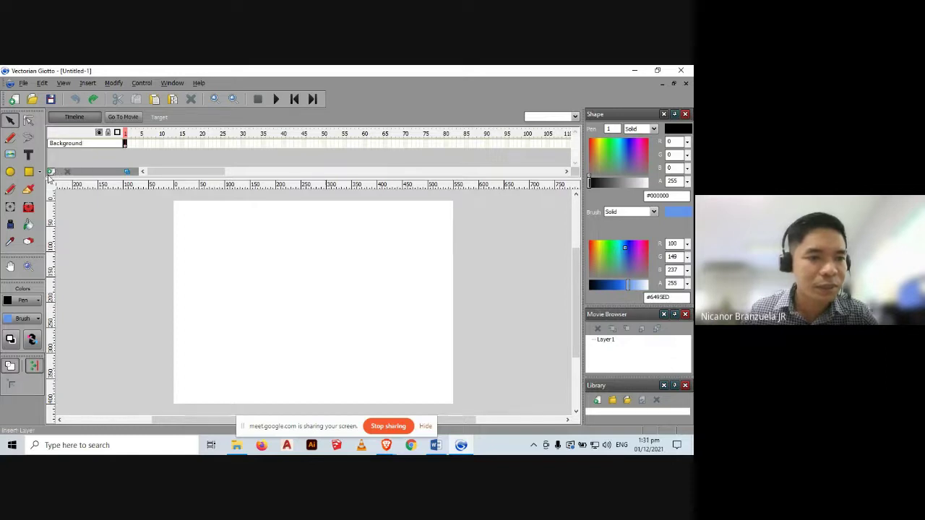
{"action": "left_click", "coordinate": [51, 174]}
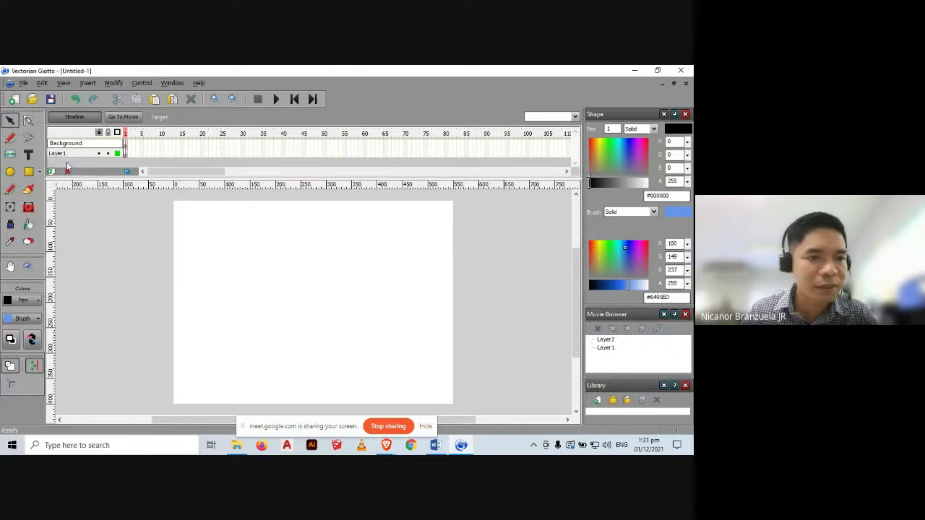
{"action": "double_click", "coordinate": [73, 154]}
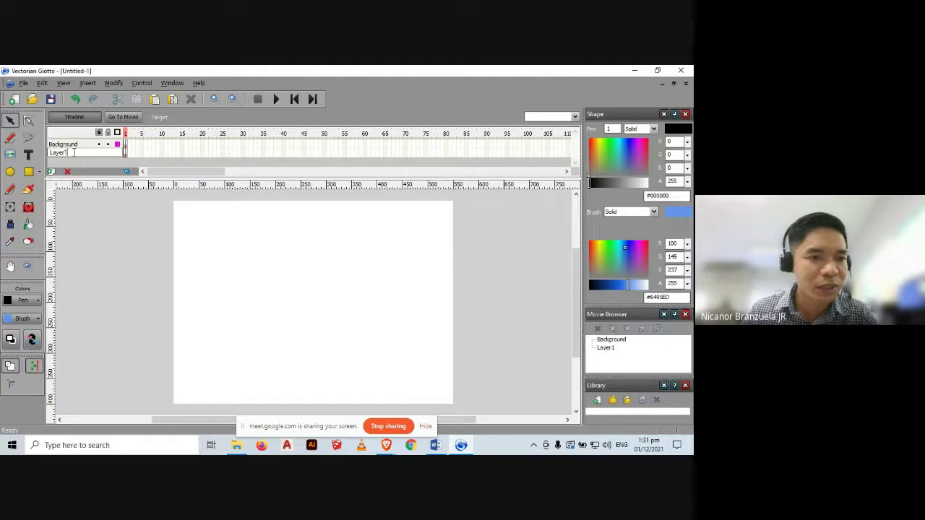
{"action": "left_click_drag", "start_coordinate": [73, 153], "coordinate": [48, 154]}
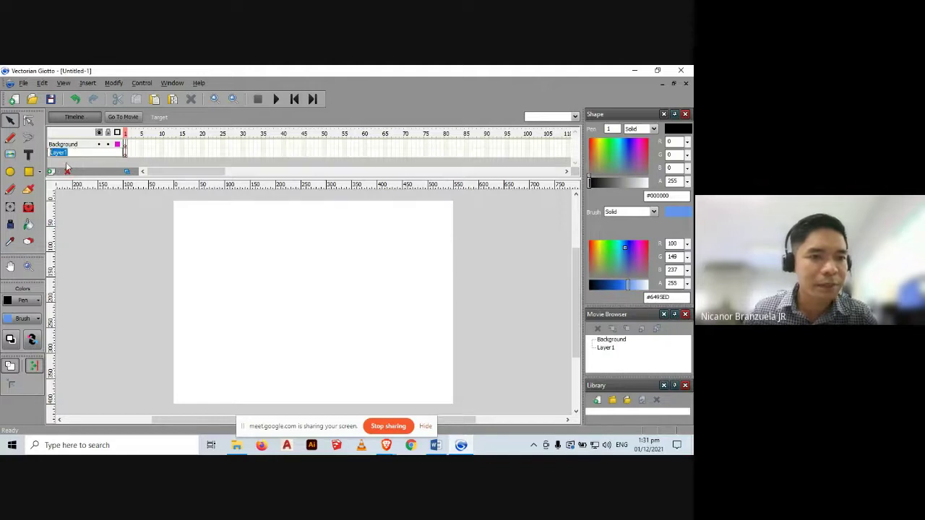
{"action": "type", "text": "Ball"}
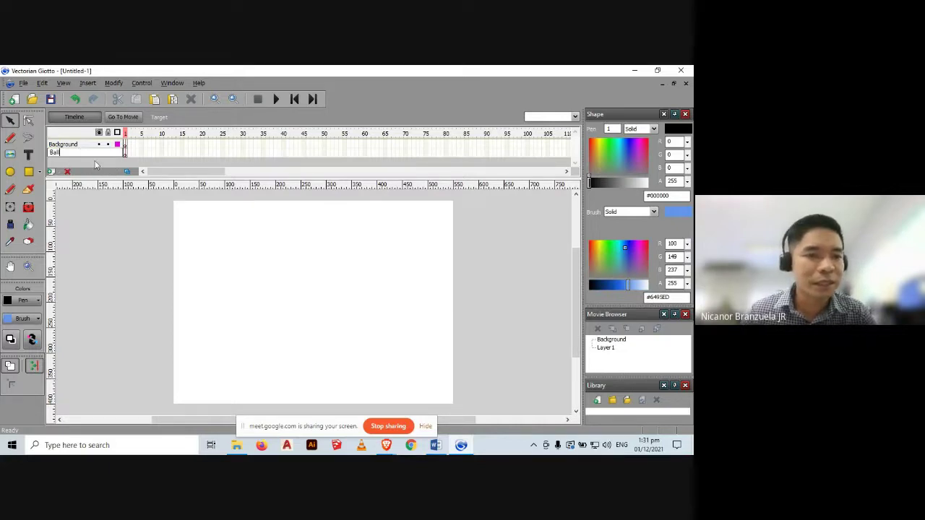
{"action": "key", "text": "Return"}
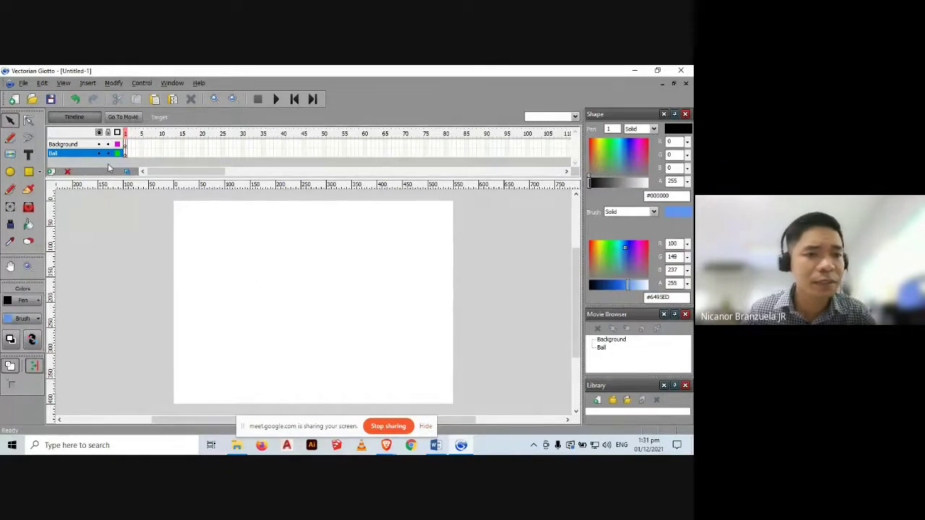
Import the Bcourt picture from the Downloads folder onto the Background layer.
{"action": "left_click", "coordinate": [75, 145]}
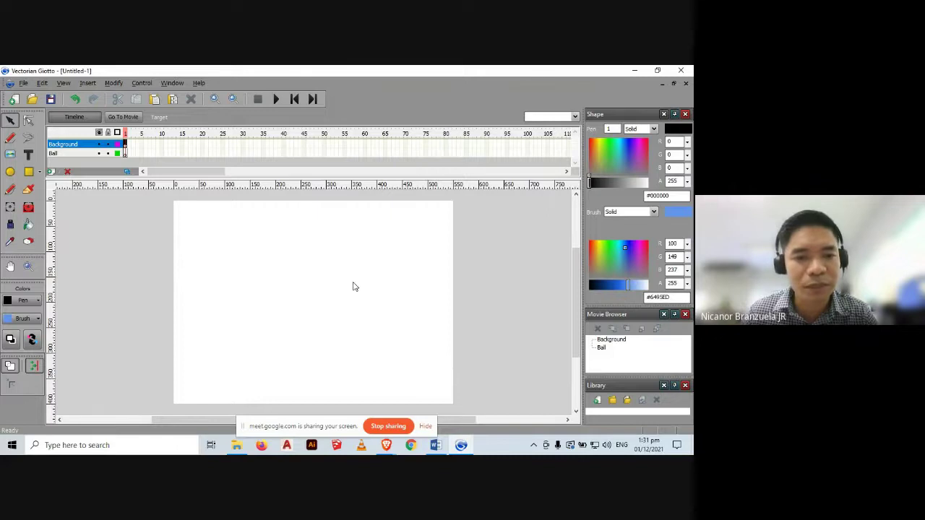
{"action": "left_click", "coordinate": [10, 154]}
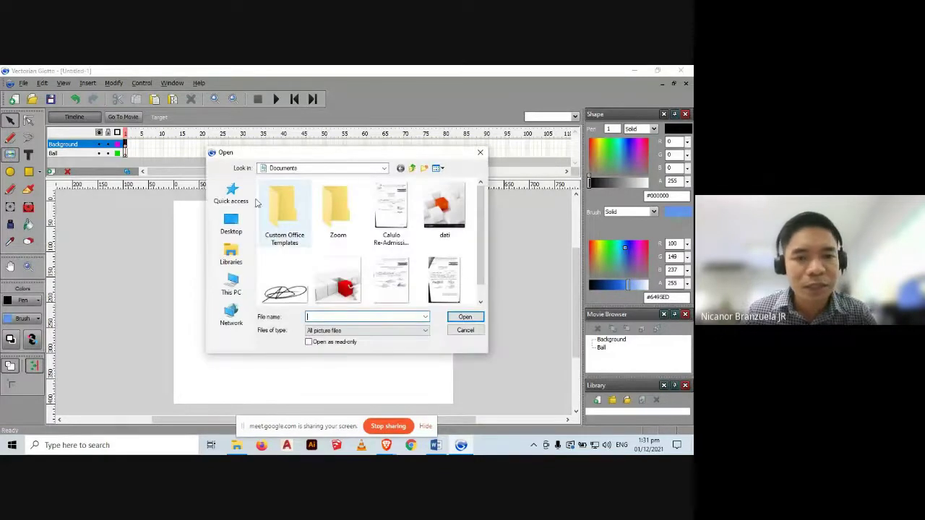
{"action": "left_click", "coordinate": [386, 168]}
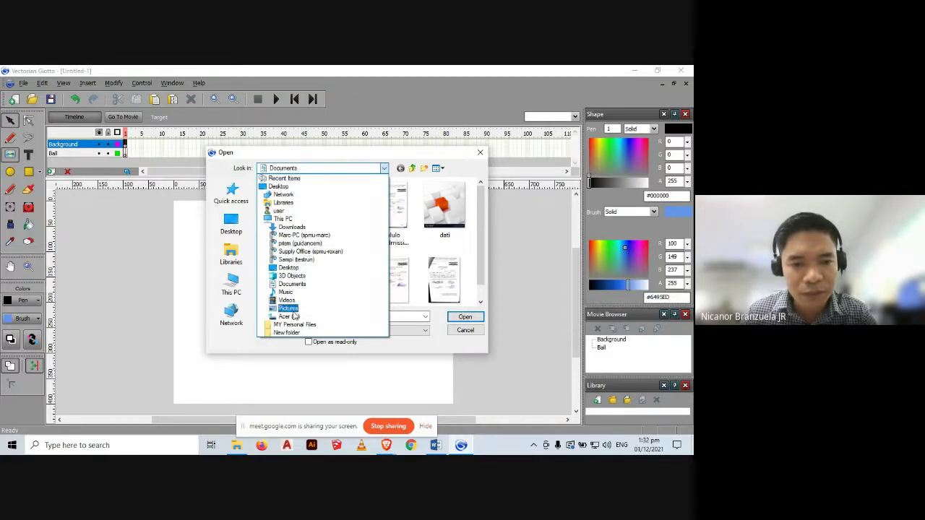
{"action": "left_click", "coordinate": [293, 228]}
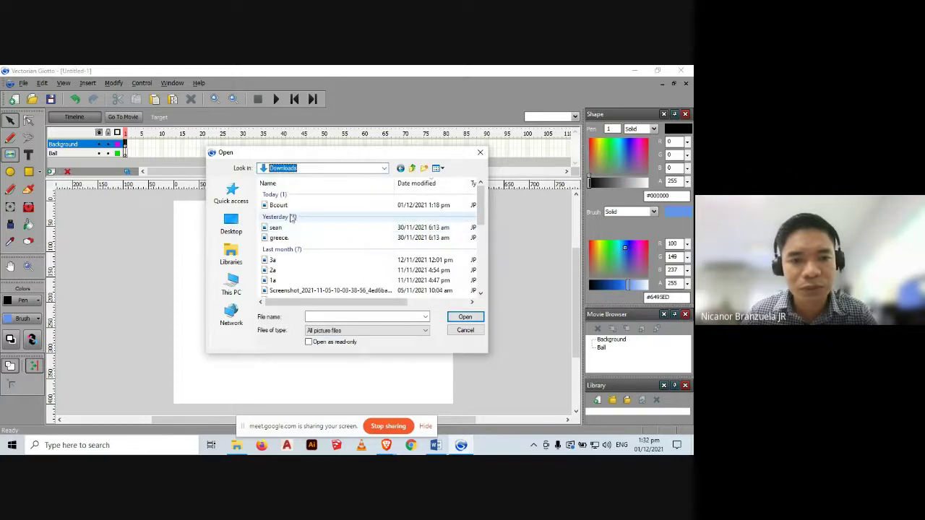
{"action": "left_click", "coordinate": [279, 205]}
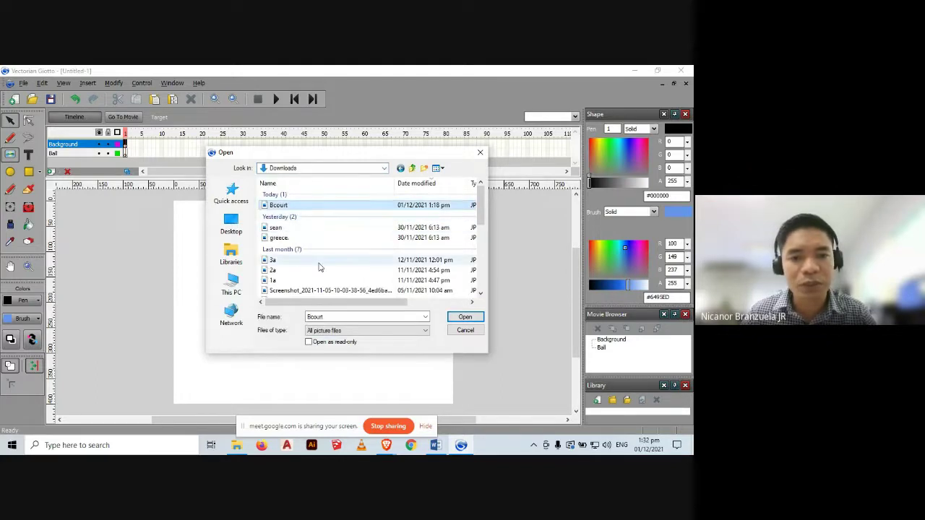
{"action": "left_click", "coordinate": [465, 318]}
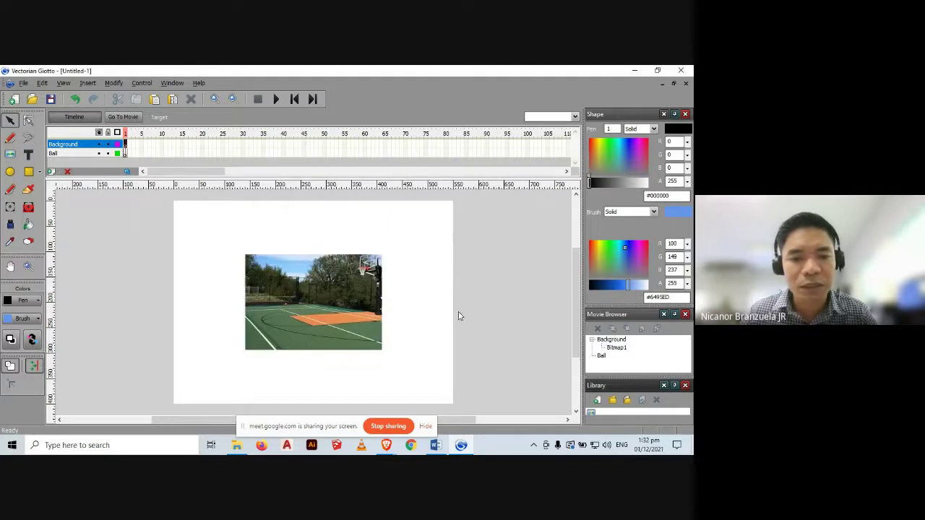
Enlarge the basketball court picture with the Free Transform tool until it covers the whole stage.
{"action": "left_click", "coordinate": [300, 308]}
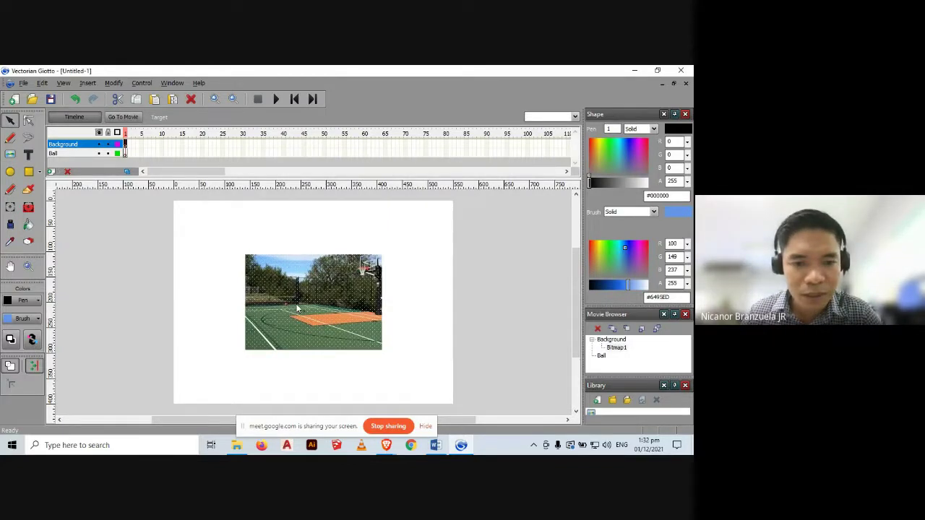
{"action": "left_click", "coordinate": [208, 250]}
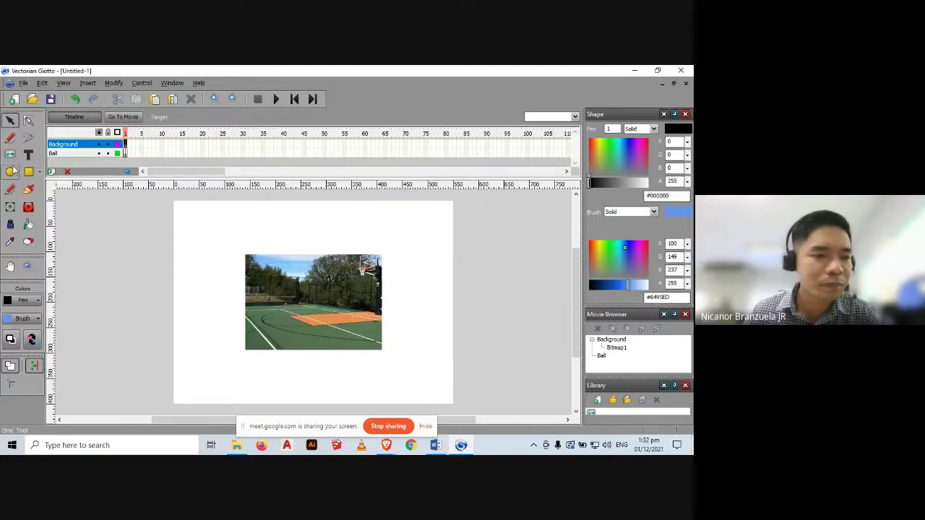
{"action": "left_click", "coordinate": [12, 207]}
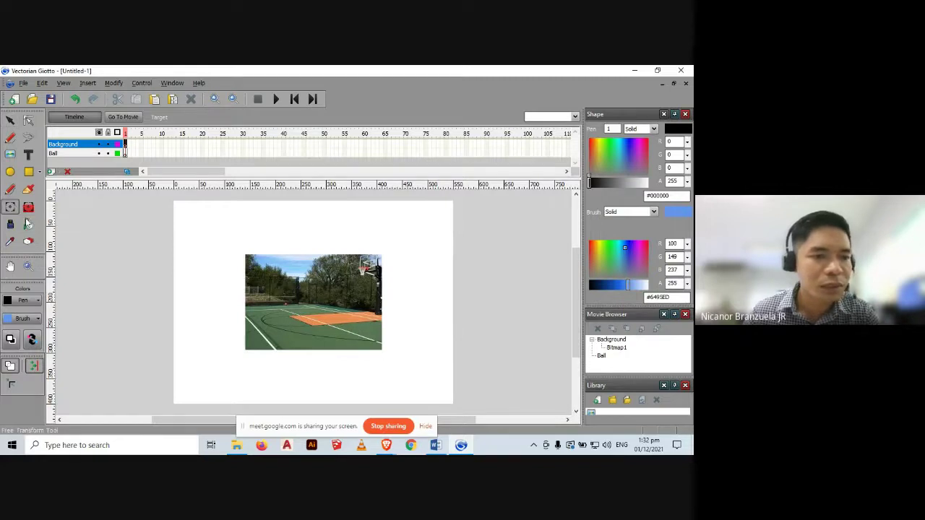
{"action": "left_click", "coordinate": [281, 270]}
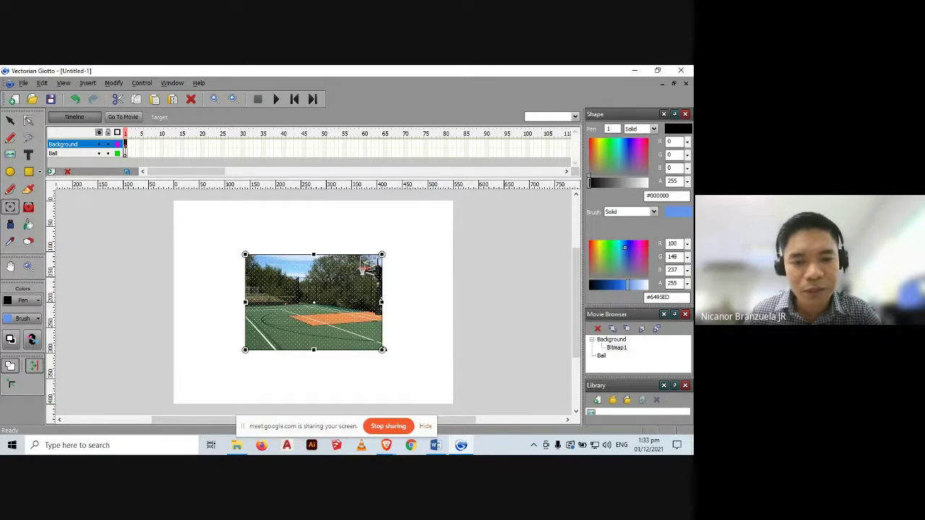
{"action": "left_click_drag", "start_coordinate": [383, 352], "coordinate": [453, 403]}
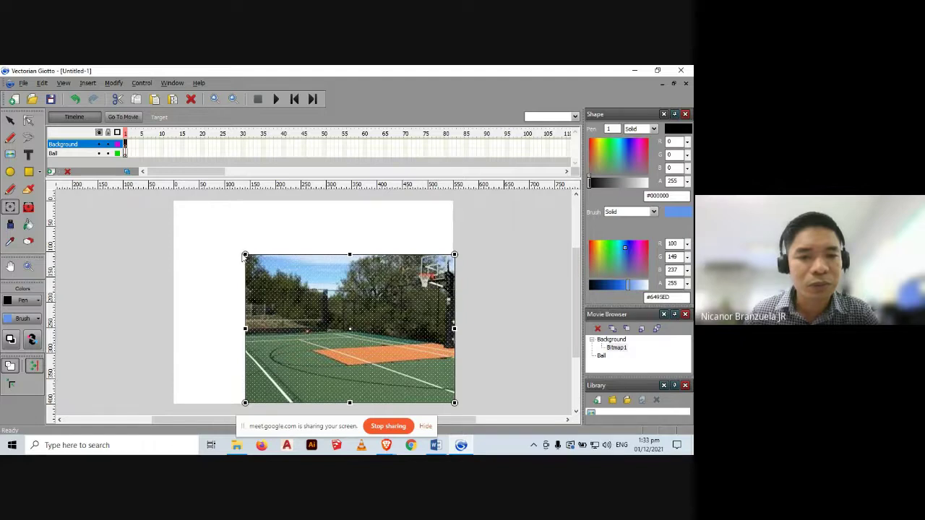
{"action": "left_click_drag", "start_coordinate": [244, 255], "coordinate": [174, 201]}
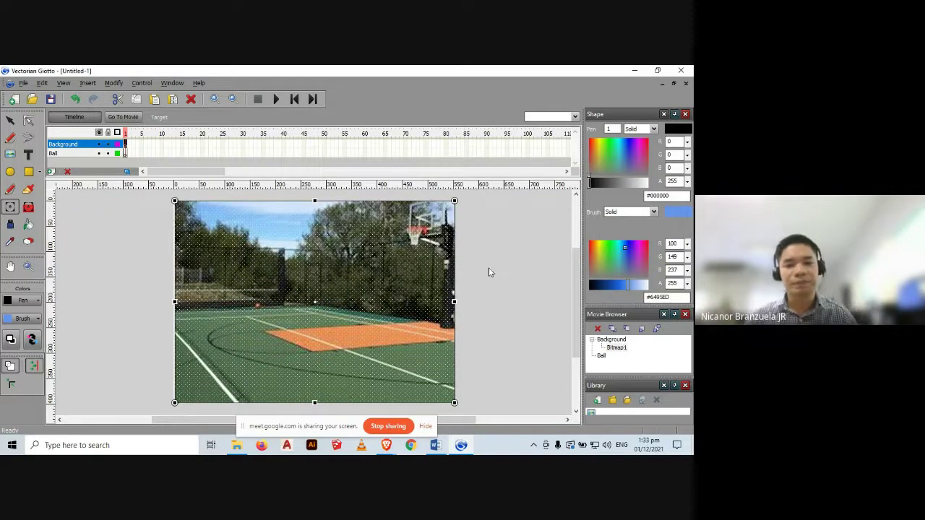
{"action": "left_click", "coordinate": [530, 250]}
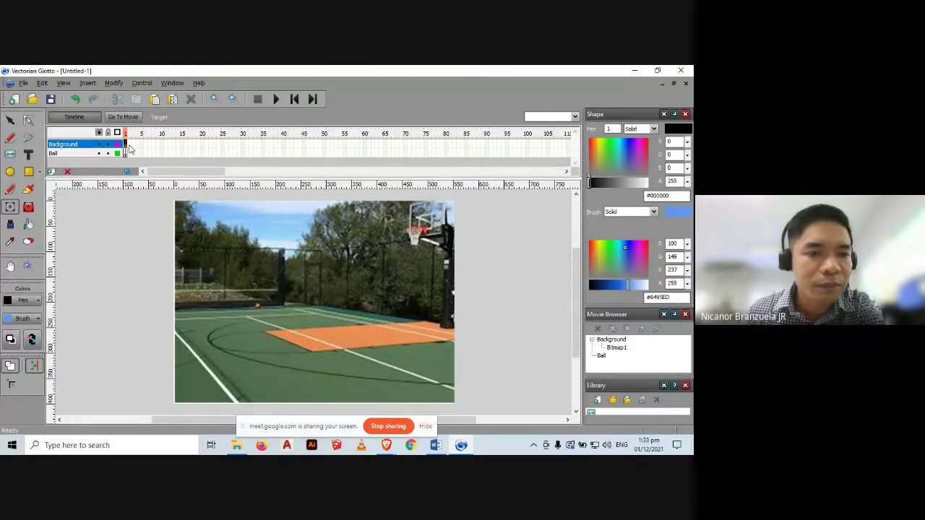
{"action": "key", "text": "Delete"}
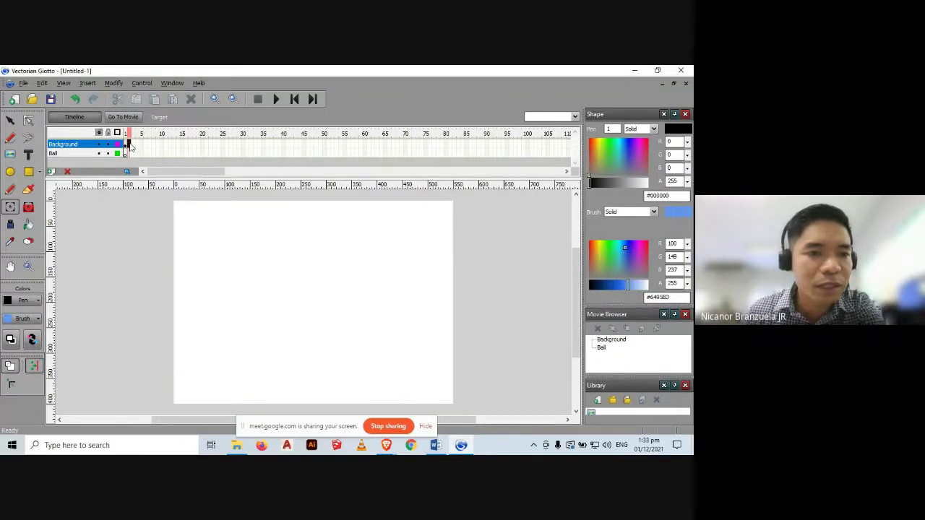
{"action": "key", "text": "ctrl+z"}
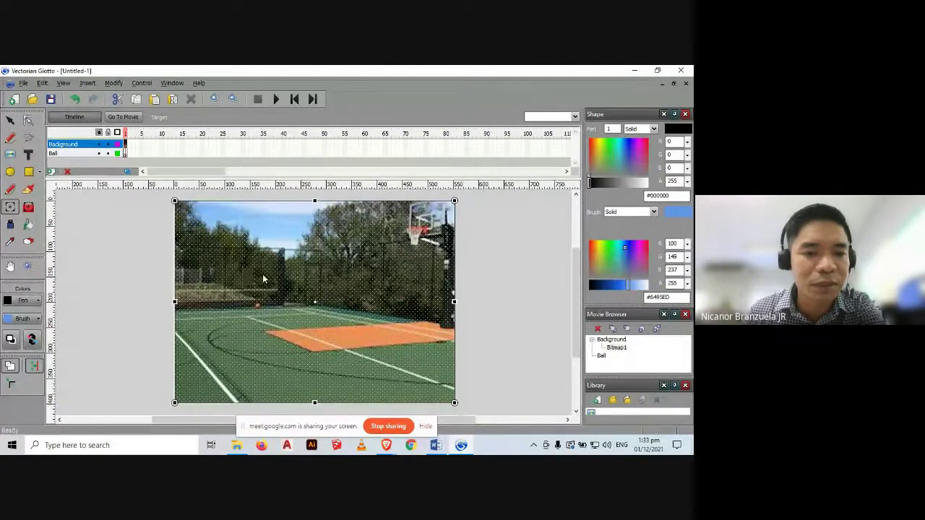
{"action": "left_click", "coordinate": [130, 147]}
{"action": "left_click", "coordinate": [138, 145]}
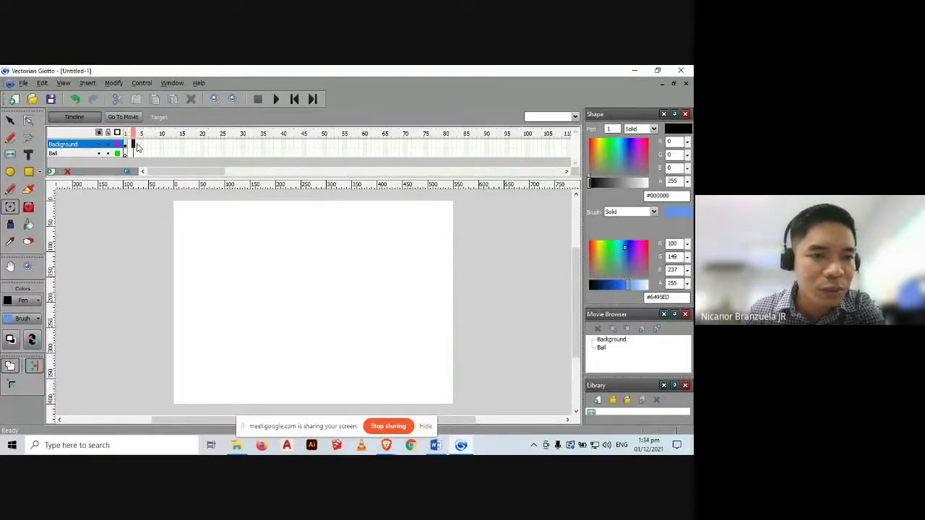
{"action": "left_click_drag", "start_coordinate": [143, 146], "coordinate": [161, 146]}
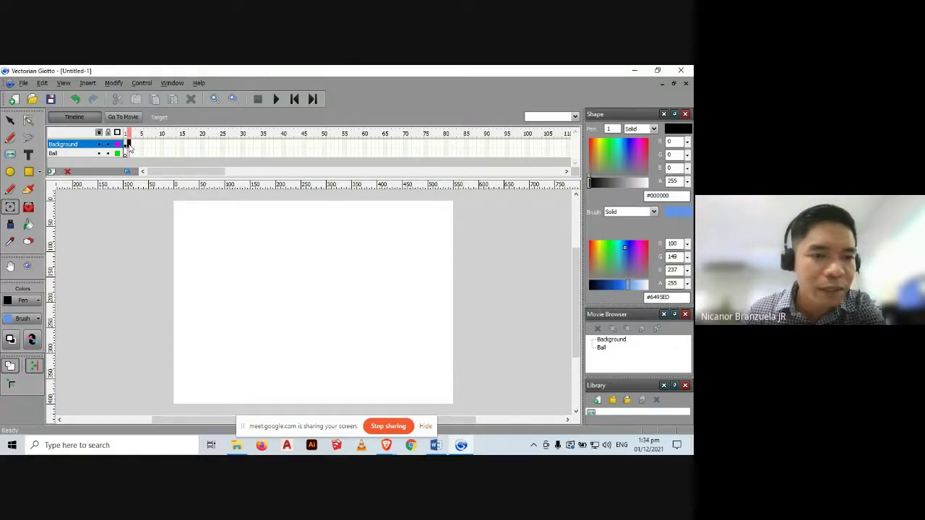
Insert a keyframe at frame 2 of the Background layer and compare it with frame 1.
{"action": "right_click", "coordinate": [130, 146]}
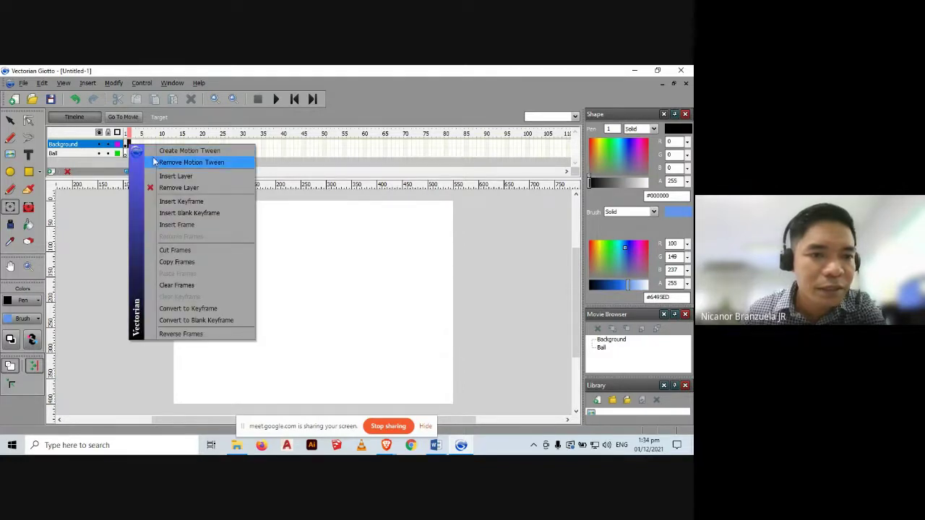
{"action": "left_click", "coordinate": [180, 202]}
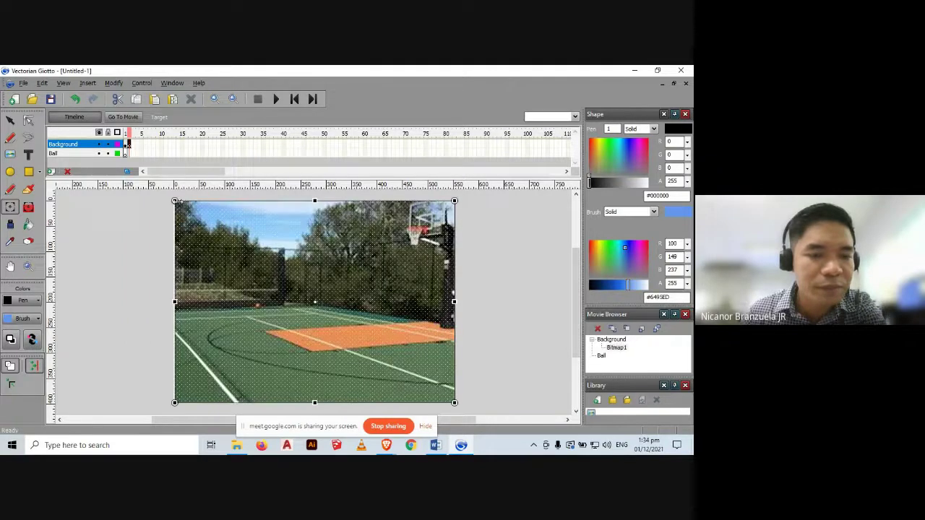
{"action": "left_click", "coordinate": [126, 145]}
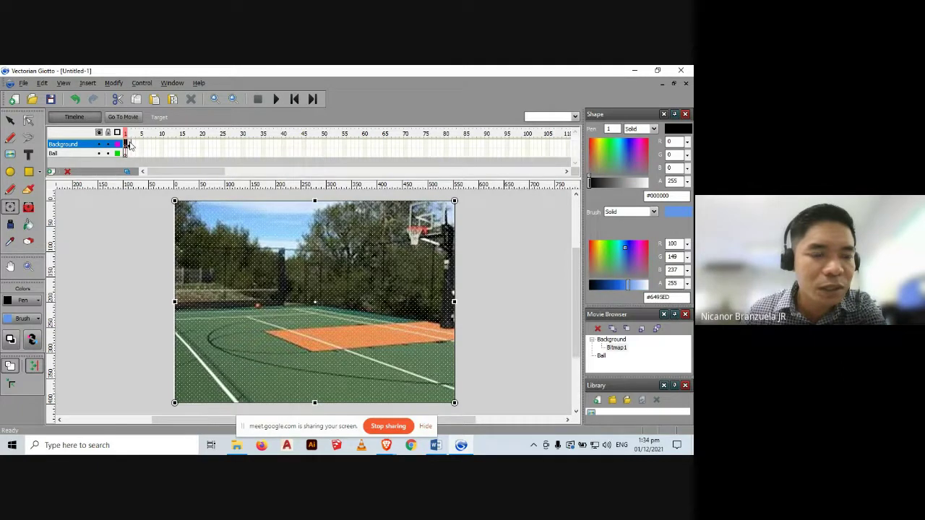
{"action": "left_click", "coordinate": [130, 145]}
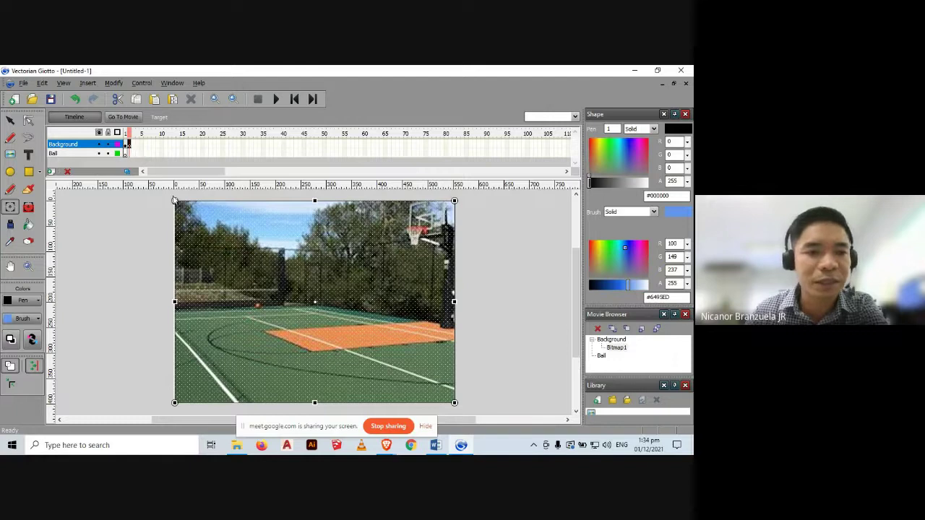
Insert a keyframe at frame 3 of the Background layer and check it against the preceding frame.
{"action": "left_click", "coordinate": [133, 145]}
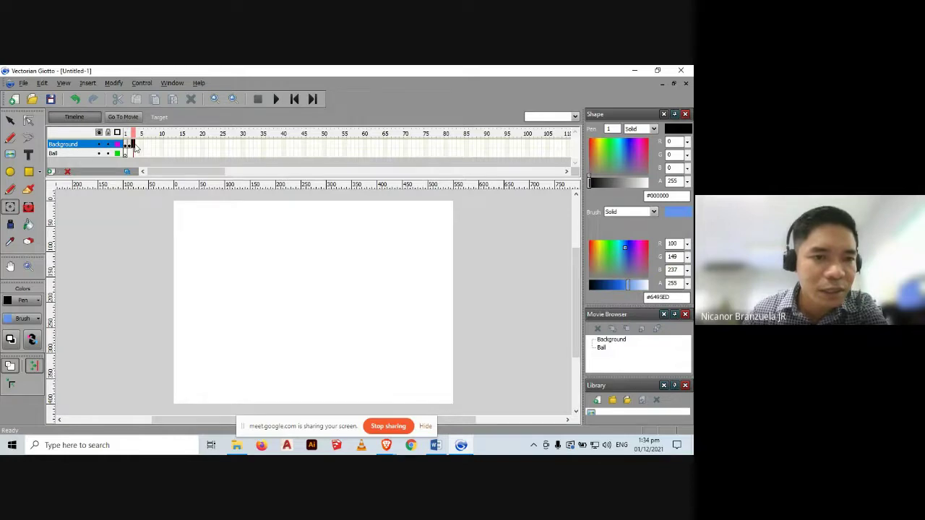
{"action": "right_click", "coordinate": [134, 147]}
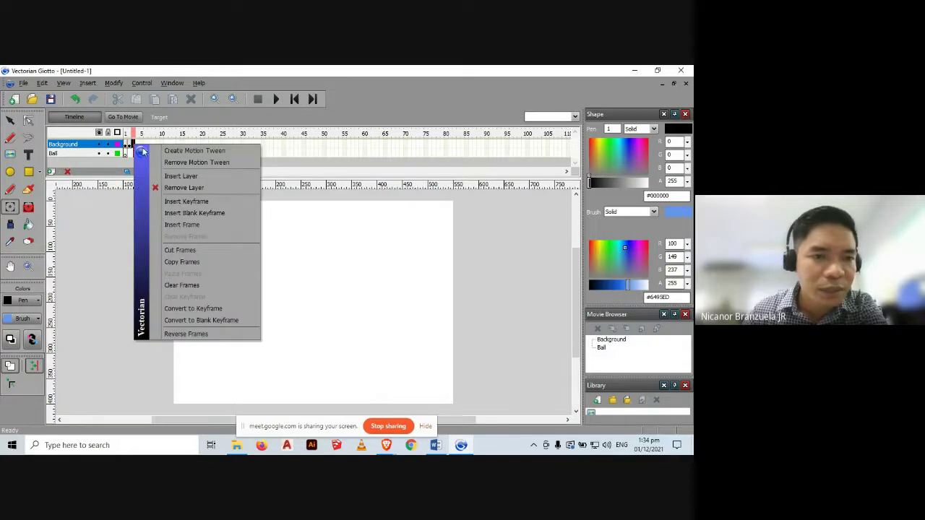
{"action": "left_click", "coordinate": [182, 202]}
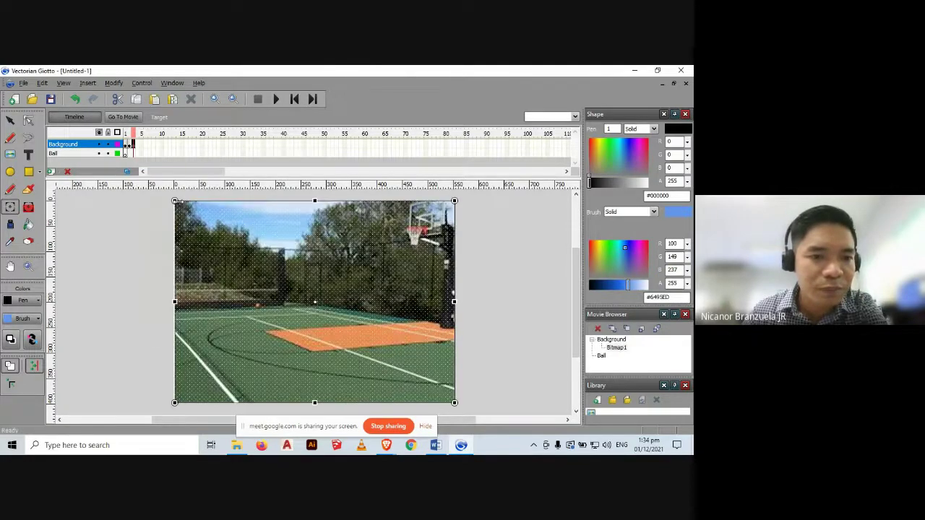
{"action": "left_click", "coordinate": [129, 145]}
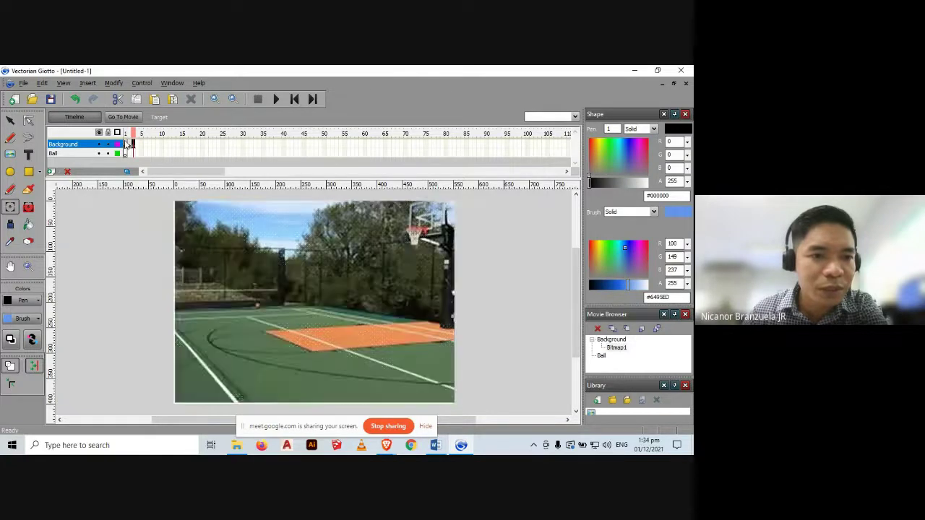
{"action": "left_click", "coordinate": [134, 144]}
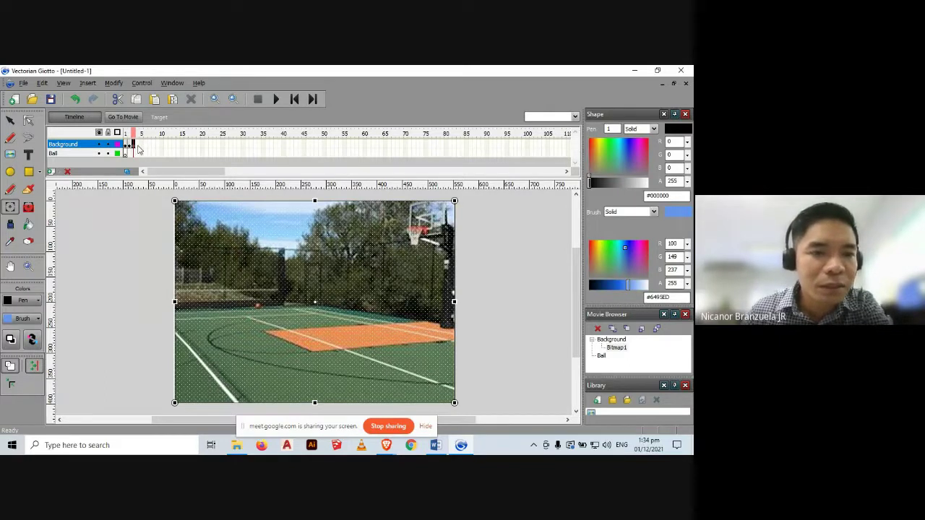
{"action": "left_click", "coordinate": [137, 144]}
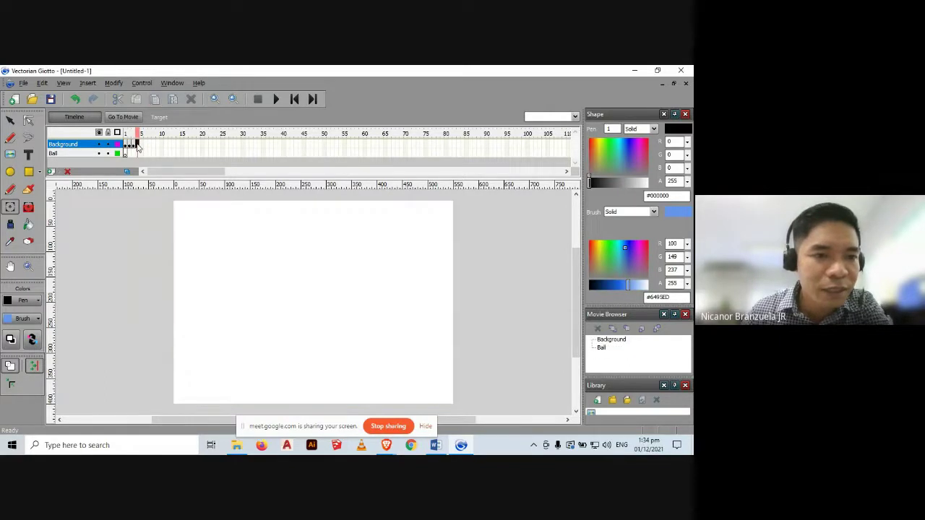
{"action": "left_click", "coordinate": [142, 145]}
{"action": "left_click", "coordinate": [146, 144]}
{"action": "left_click", "coordinate": [149, 145]}
{"action": "left_click", "coordinate": [153, 145]}
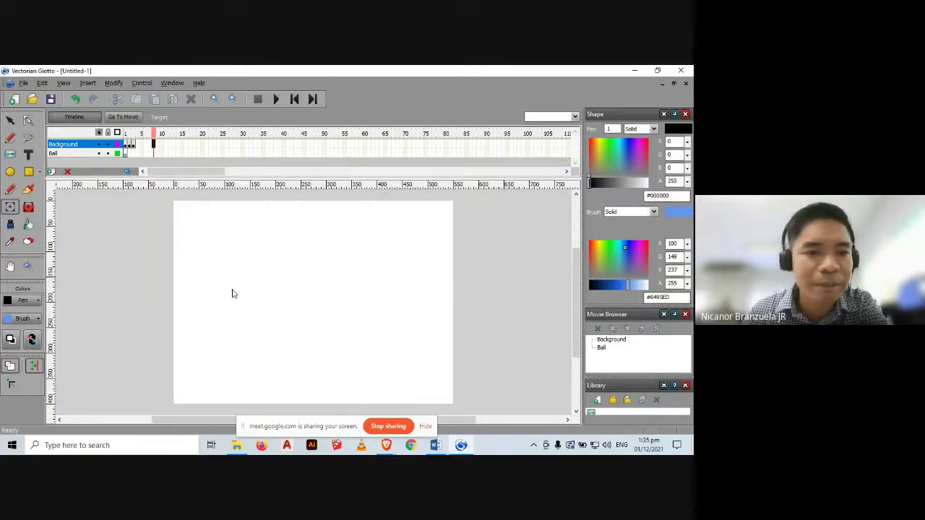
Insert a keyframe at frame 100 of the Background layer.
{"action": "left_click", "coordinate": [132, 145]}
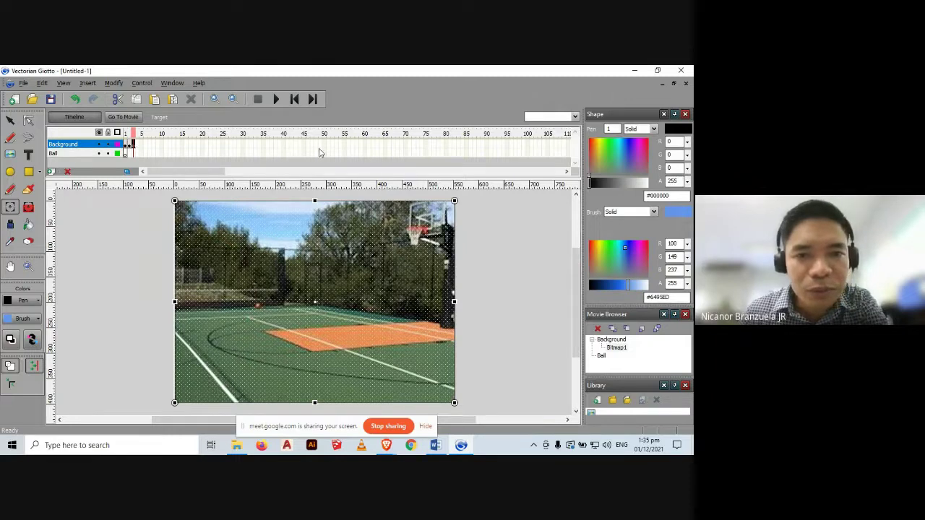
{"action": "left_click", "coordinate": [365, 145]}
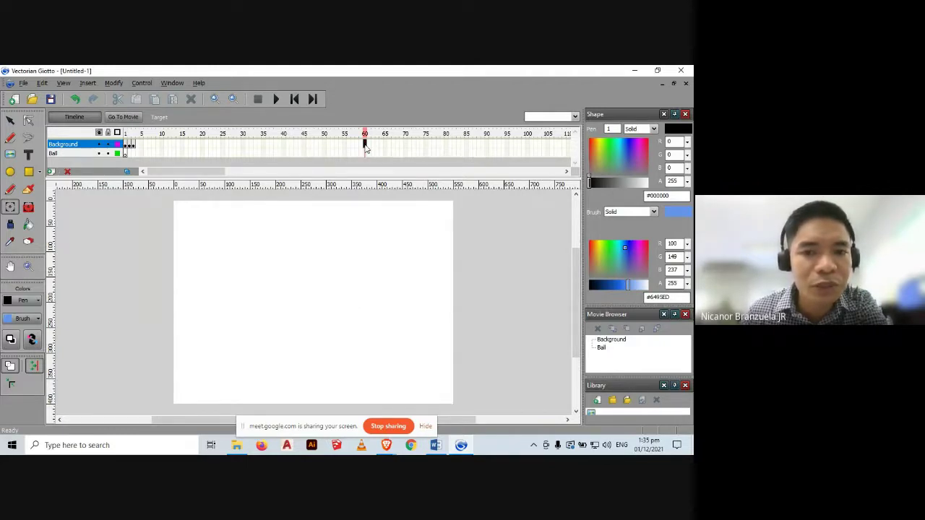
{"action": "left_click", "coordinate": [528, 145]}
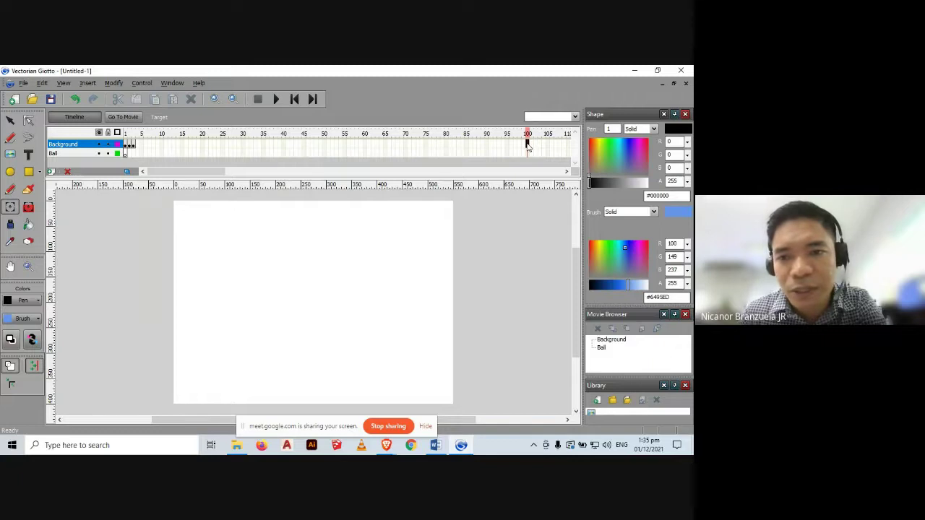
{"action": "right_click", "coordinate": [526, 143]}
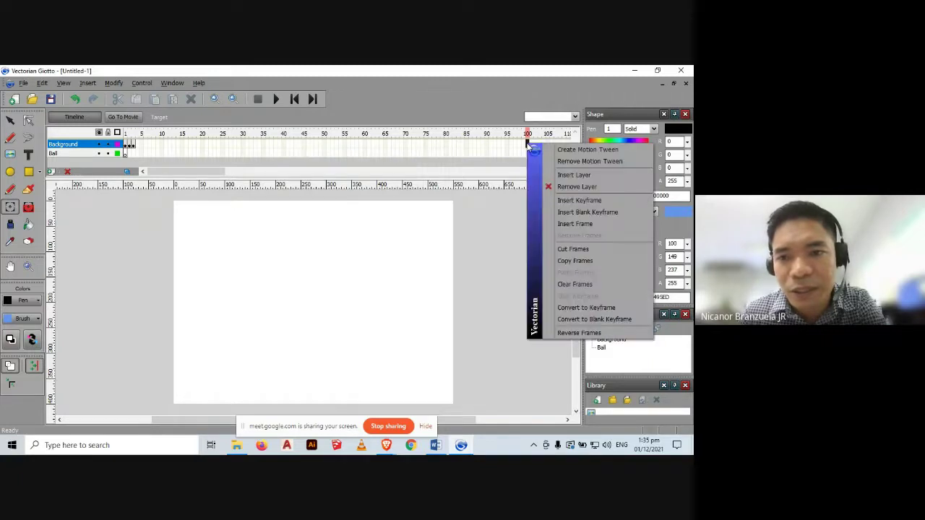
{"action": "left_click", "coordinate": [567, 201]}
{"action": "left_click", "coordinate": [511, 230]}
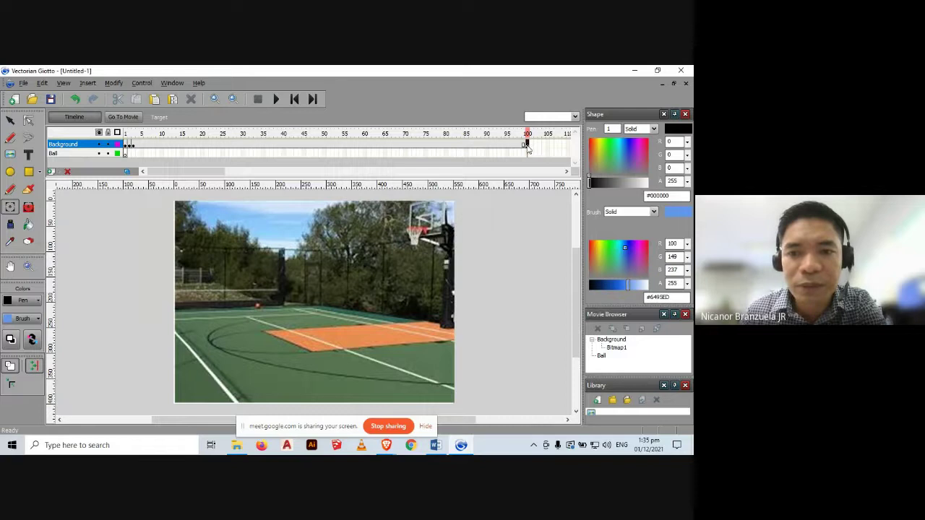
Examine the intermediate frames between frames 3 and 100 to see whether the court picture spans them.
{"action": "left_click", "coordinate": [487, 146]}
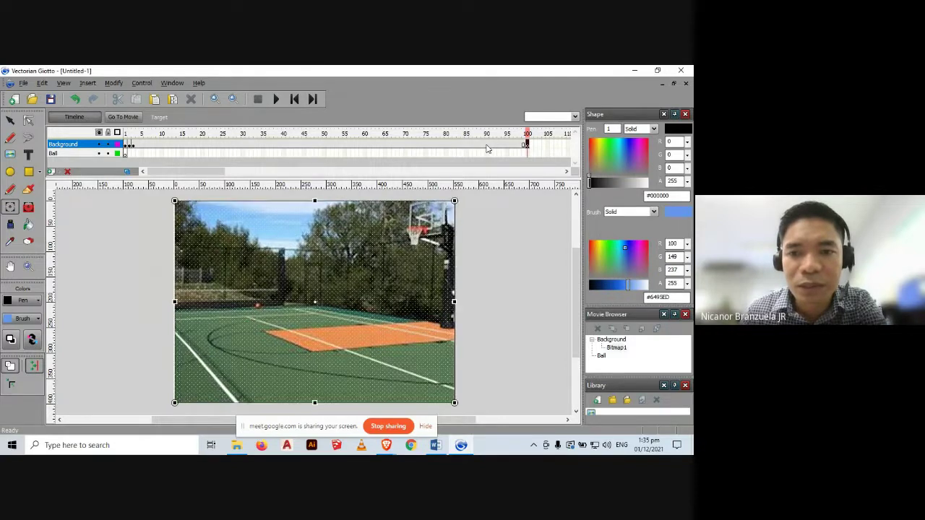
{"action": "left_click", "coordinate": [463, 147]}
{"action": "left_click", "coordinate": [407, 146]}
{"action": "left_click", "coordinate": [323, 147]}
{"action": "left_click", "coordinate": [267, 147]}
{"action": "left_click", "coordinate": [222, 145]}
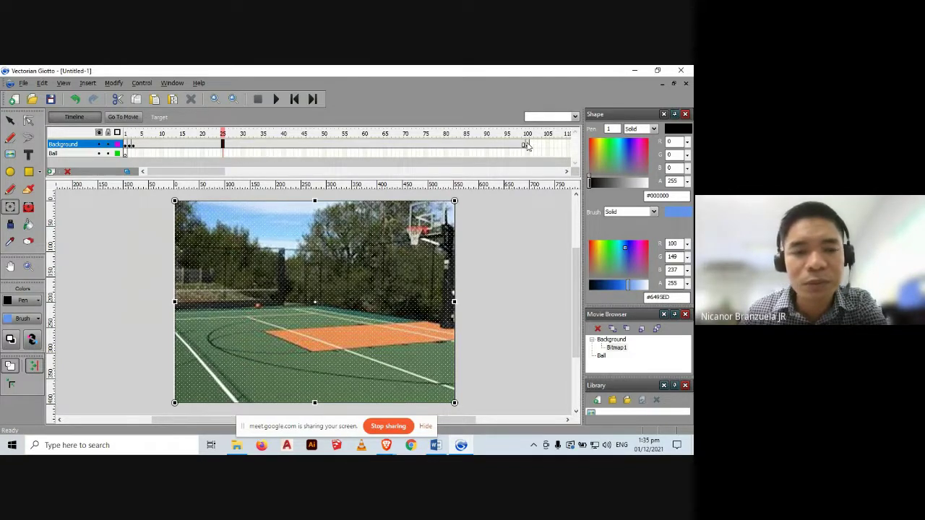
{"action": "left_click", "coordinate": [307, 145]}
{"action": "left_click_drag", "start_coordinate": [261, 146], "coordinate": [178, 149]}
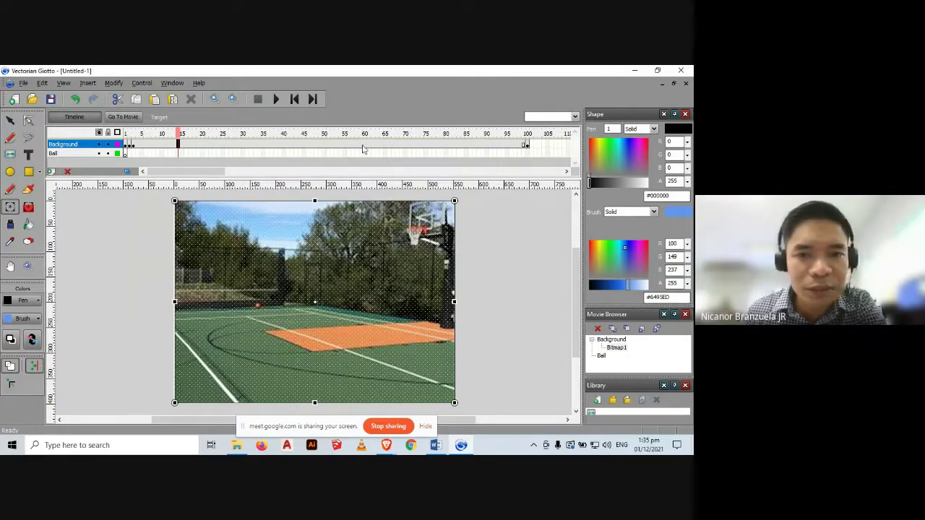
{"action": "left_click", "coordinate": [506, 153]}
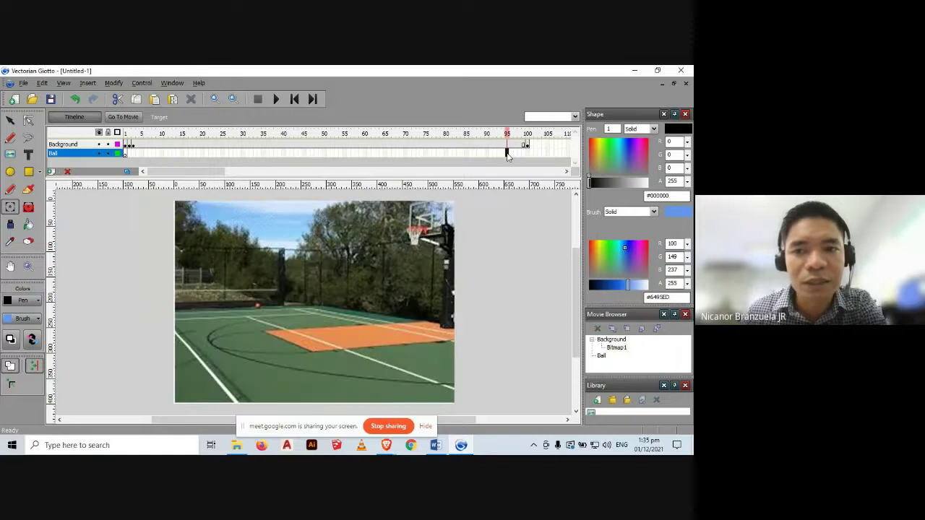
Insert a keyframe at frame 105 of the Background layer and check several of the preceding frames.
{"action": "left_click", "coordinate": [547, 146]}
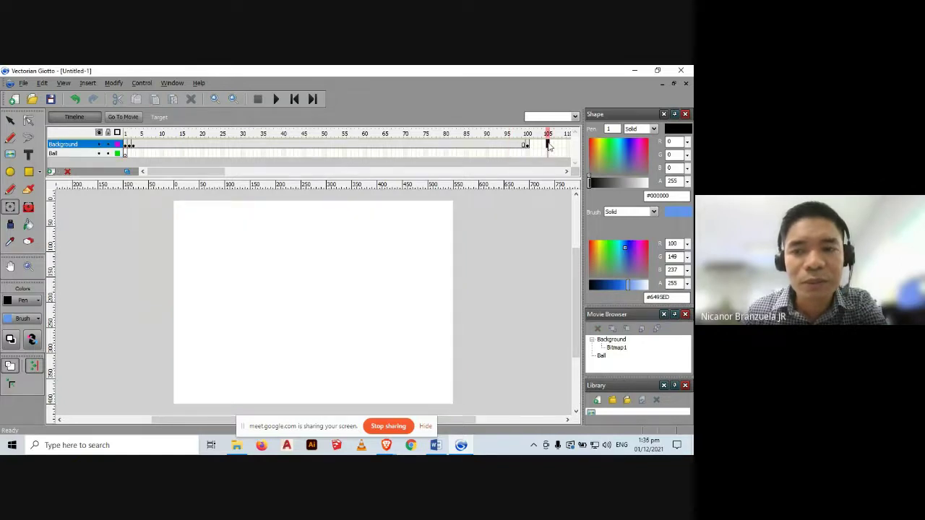
{"action": "left_click", "coordinate": [538, 145]}
{"action": "left_click", "coordinate": [534, 146]}
{"action": "left_click", "coordinate": [548, 145]}
{"action": "right_click", "coordinate": [548, 146]}
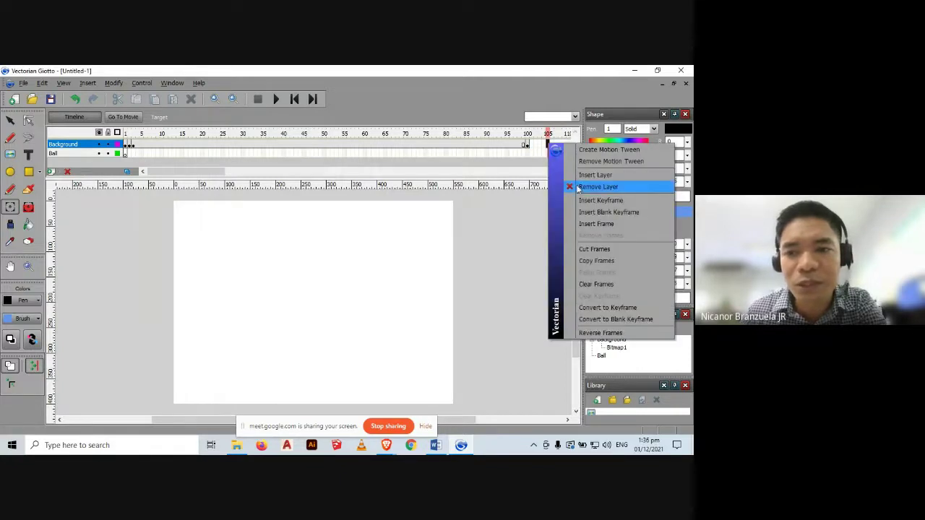
{"action": "left_click", "coordinate": [600, 200]}
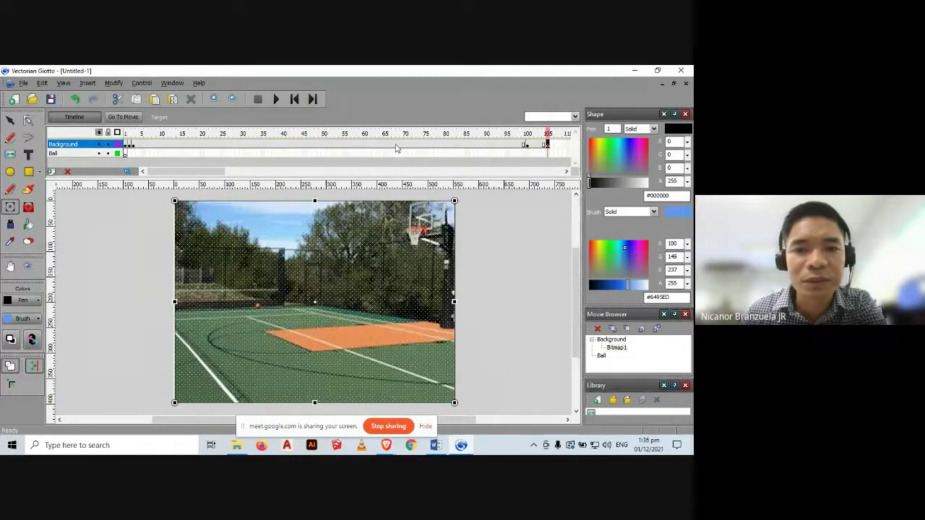
{"action": "left_click", "coordinate": [427, 145]}
{"action": "left_click", "coordinate": [333, 145]}
{"action": "left_click", "coordinate": [276, 145]}
{"action": "left_click", "coordinate": [231, 145]}
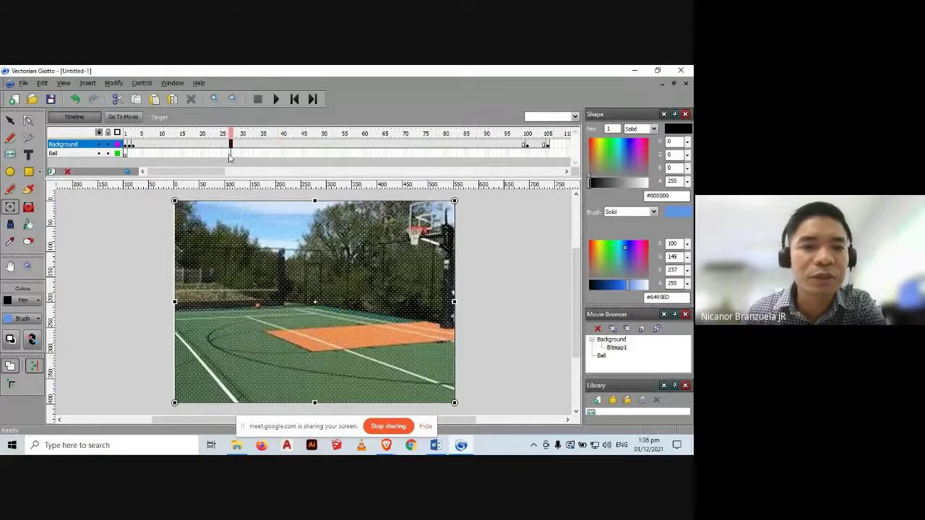
Draw a blue circle about 100 px wide across the stage's left edge in frame 1 of the Ball layer, and move that layer above Background.
{"action": "left_click", "coordinate": [247, 153]}
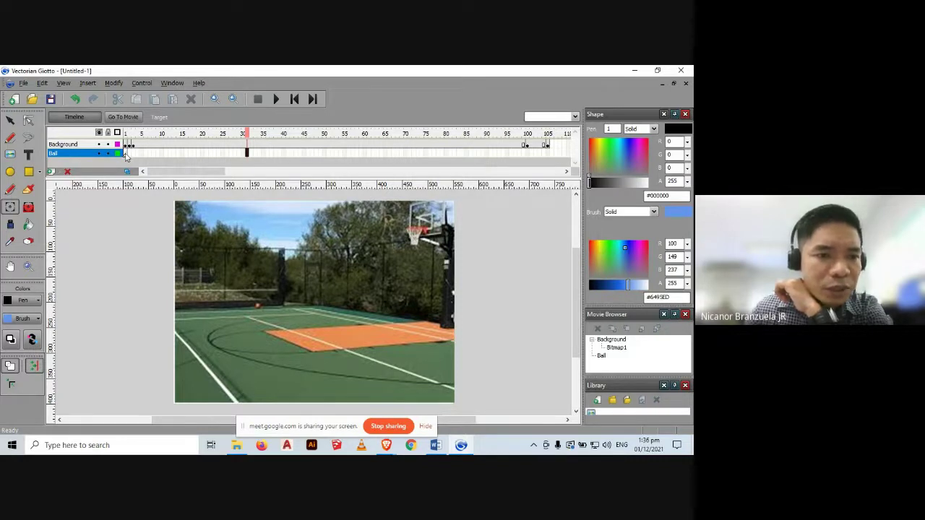
{"action": "left_click", "coordinate": [126, 154]}
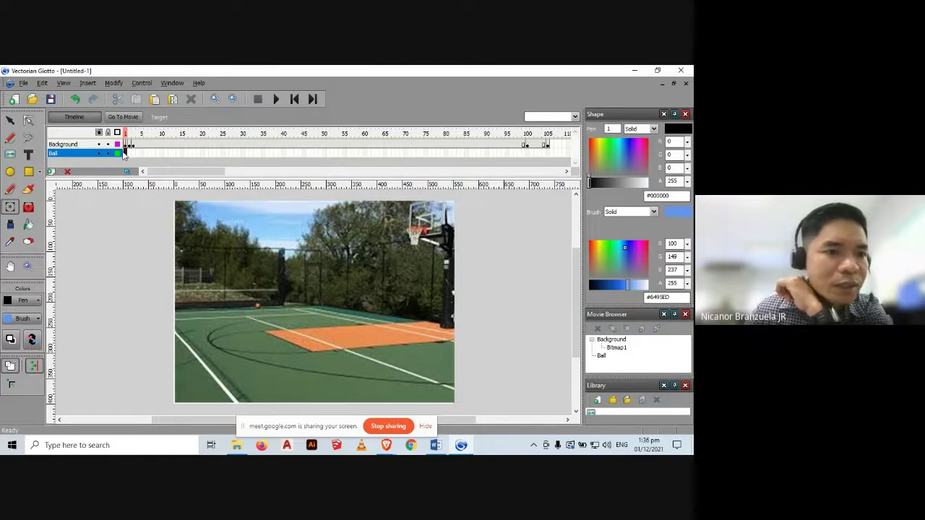
{"action": "left_click", "coordinate": [11, 172]}
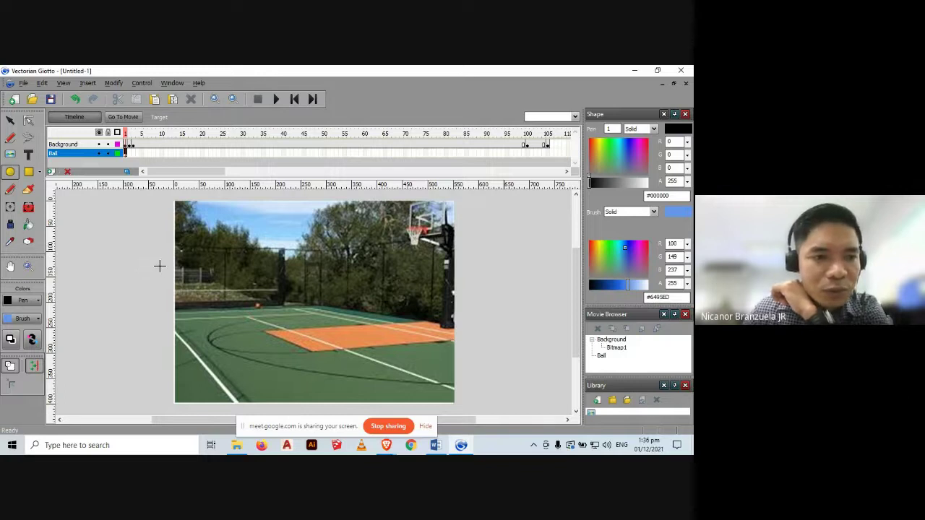
{"action": "left_click_drag", "start_coordinate": [160, 266], "coordinate": [209, 315]}
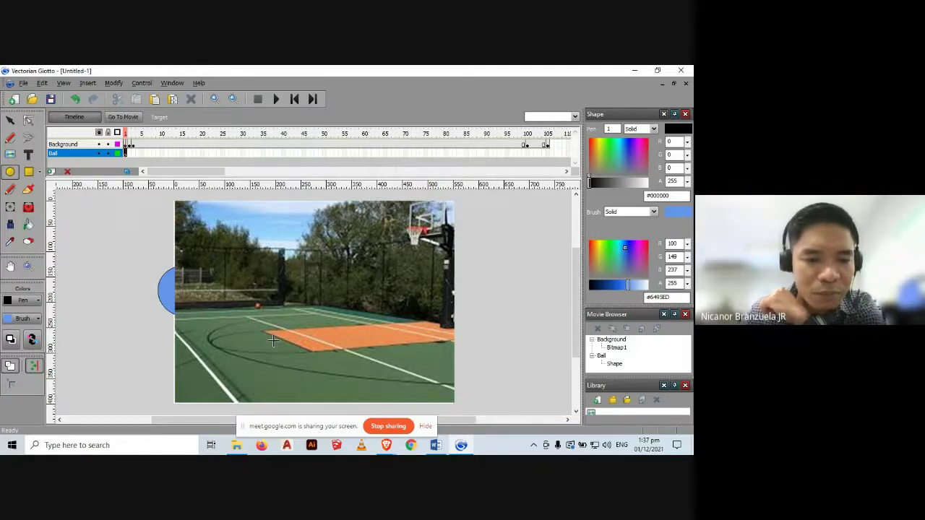
{"action": "left_click", "coordinate": [71, 155]}
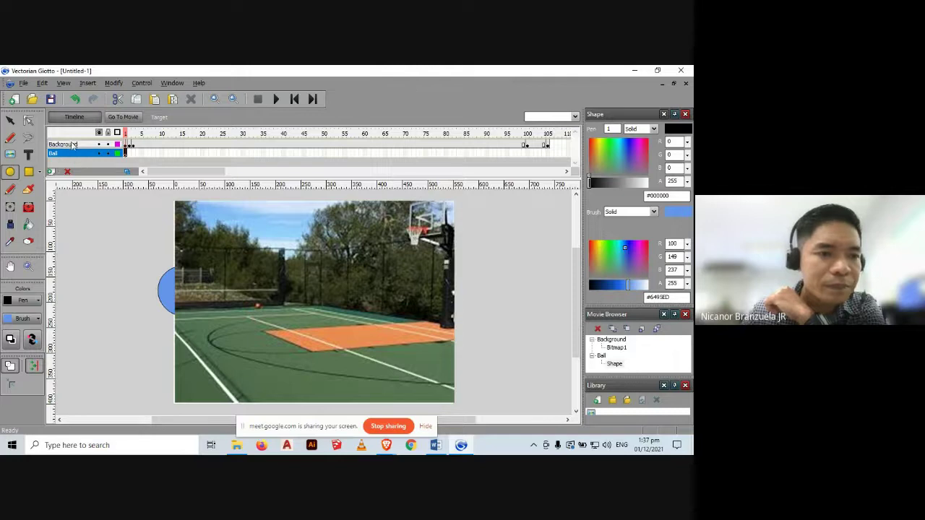
{"action": "left_click_drag", "start_coordinate": [72, 145], "coordinate": [71, 146]}
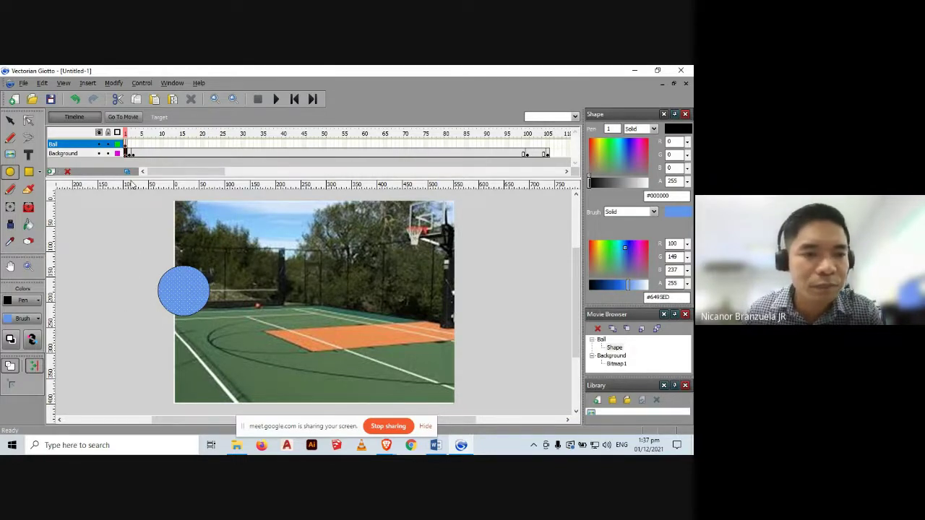
Insert a keyframe at frame 2 of the Ball layer and compare it with frame 1.
{"action": "left_click", "coordinate": [129, 145]}
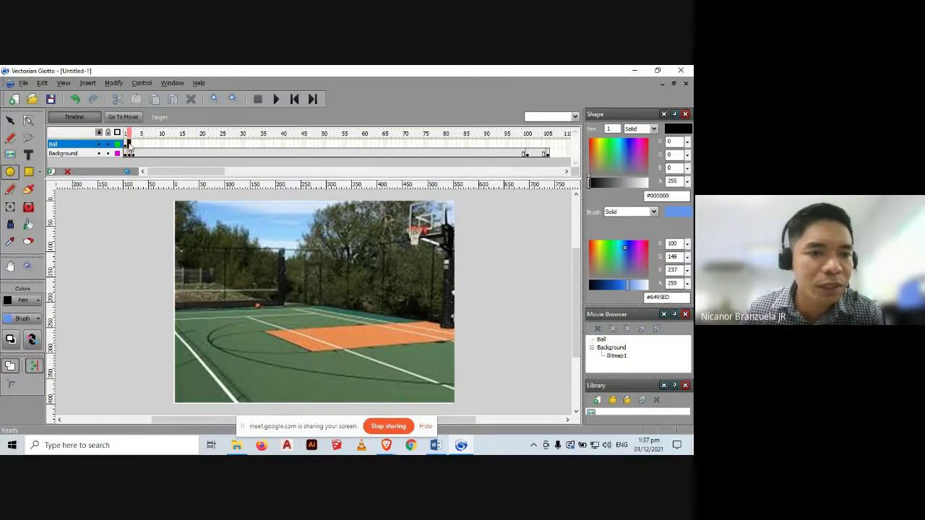
{"action": "left_click", "coordinate": [126, 145]}
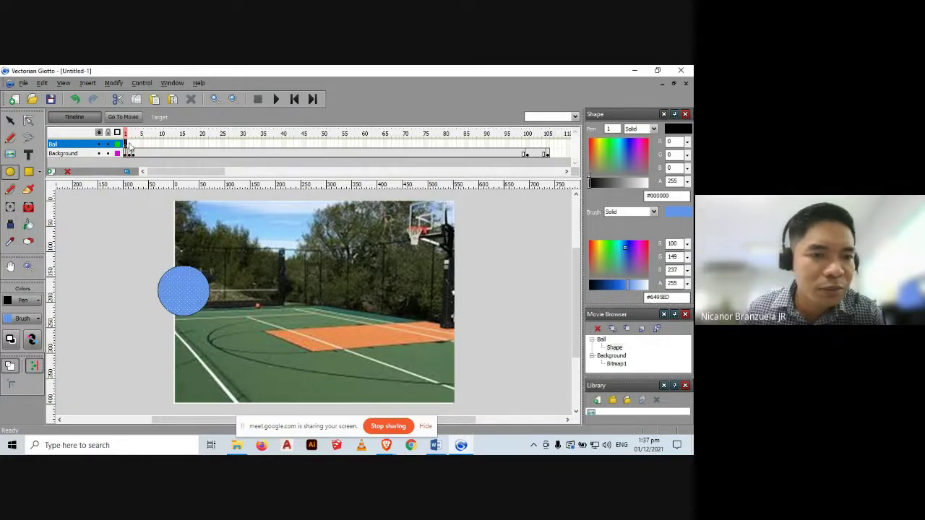
{"action": "left_click", "coordinate": [130, 144]}
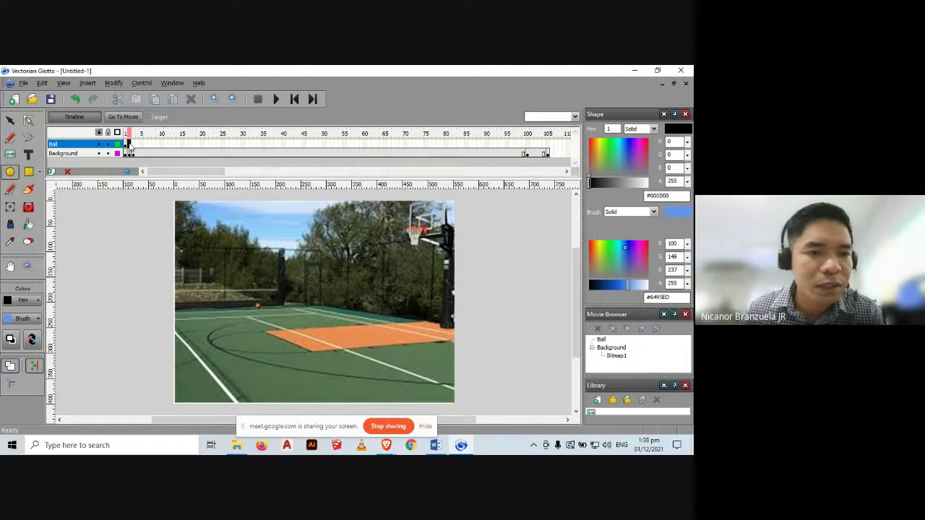
{"action": "right_click", "coordinate": [129, 143]}
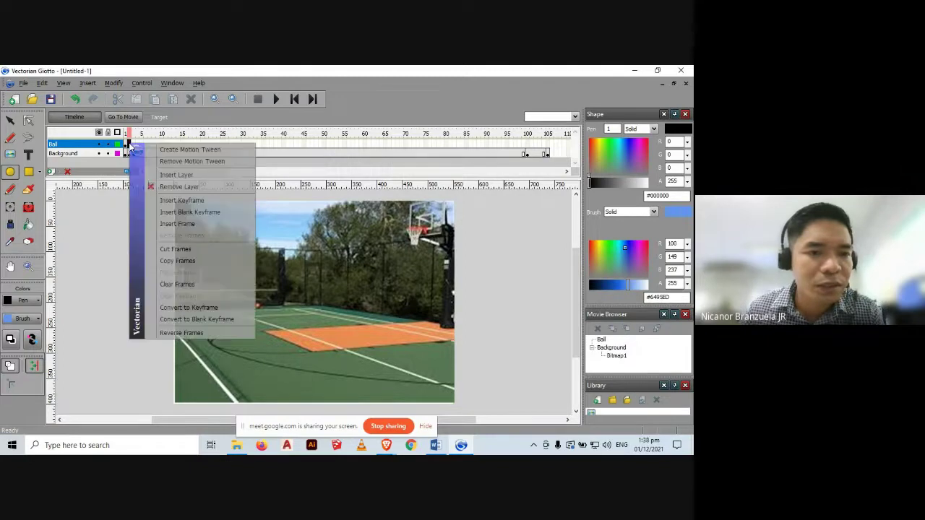
{"action": "left_click", "coordinate": [185, 201]}
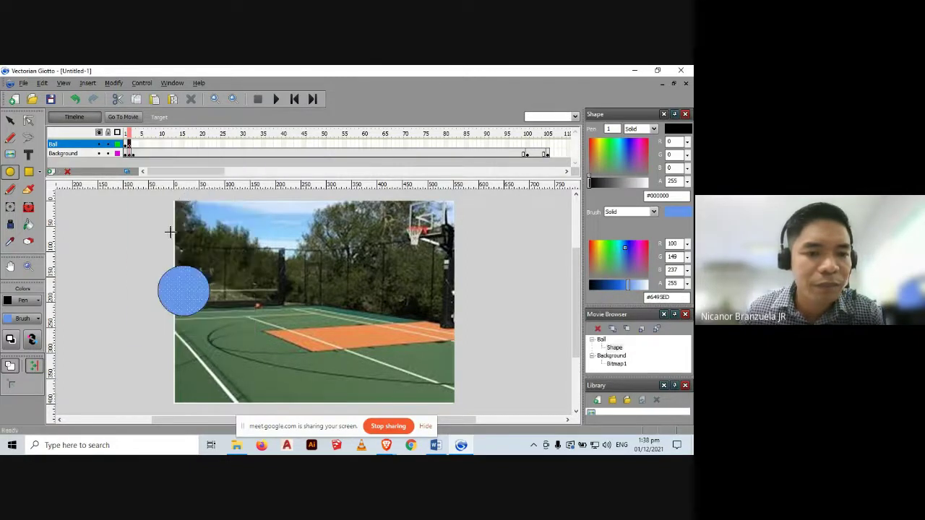
{"action": "left_click", "coordinate": [126, 144]}
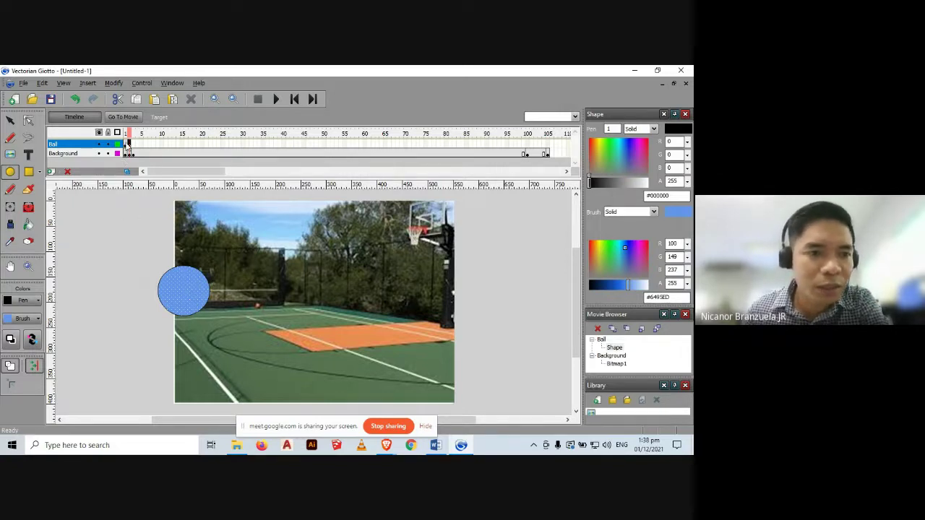
{"action": "left_click", "coordinate": [127, 144]}
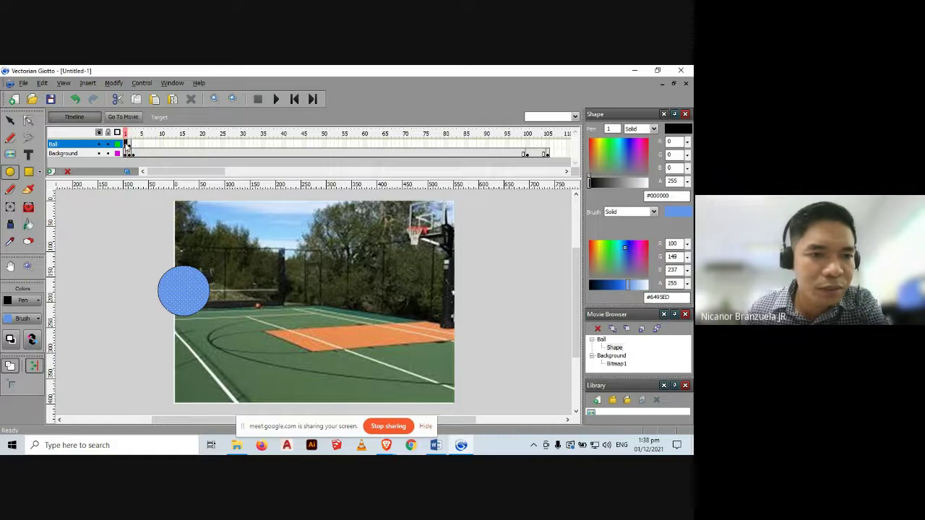
Move the blue circle in frame 1 of the Ball layer up and left, completely off the stage.
{"action": "left_click", "coordinate": [13, 121]}
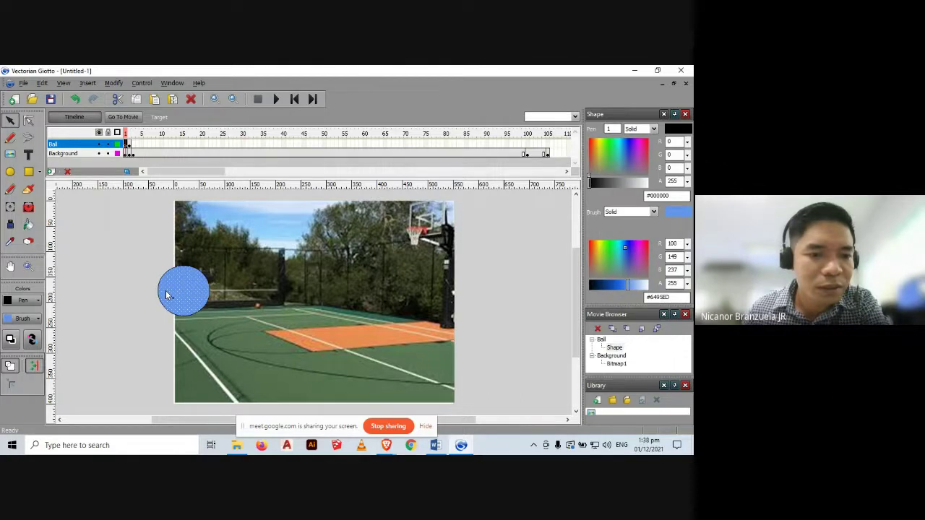
{"action": "left_click", "coordinate": [29, 121]}
{"action": "left_click", "coordinate": [163, 288]}
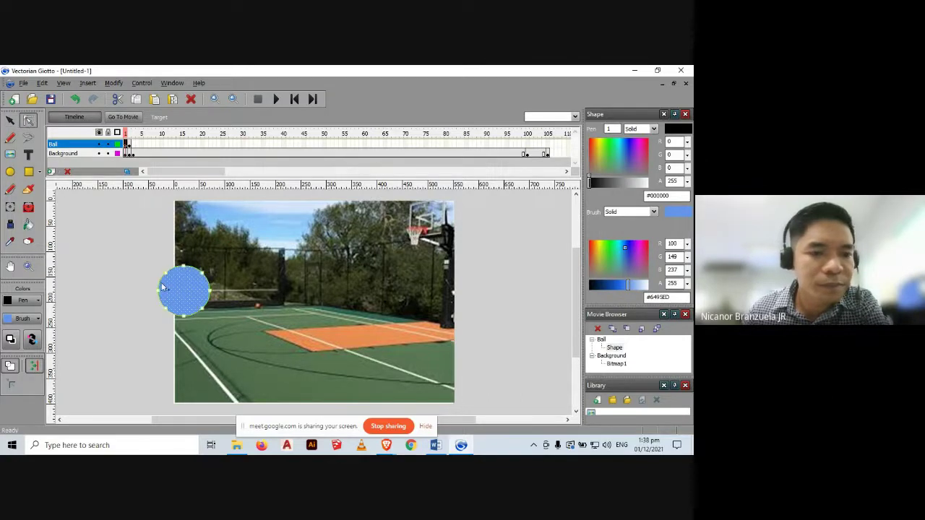
{"action": "left_click", "coordinate": [10, 121]}
{"action": "left_click_drag", "start_coordinate": [167, 291], "coordinate": [128, 259]}
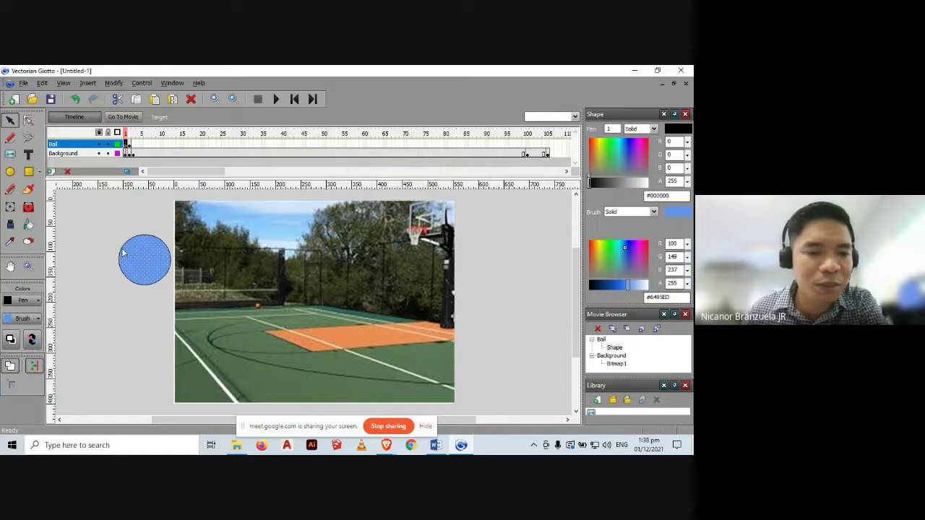
Draw four more blue ovals of different sizes around the circle, off the stage's left side, in frame 1 of the Ball layer.
{"action": "left_click", "coordinate": [10, 171]}
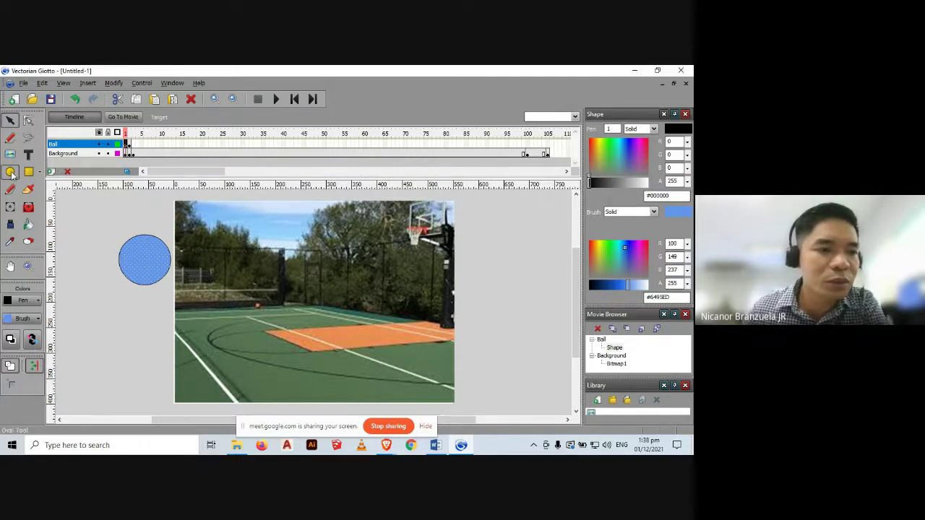
{"action": "left_click_drag", "start_coordinate": [93, 287], "coordinate": [122, 312]}
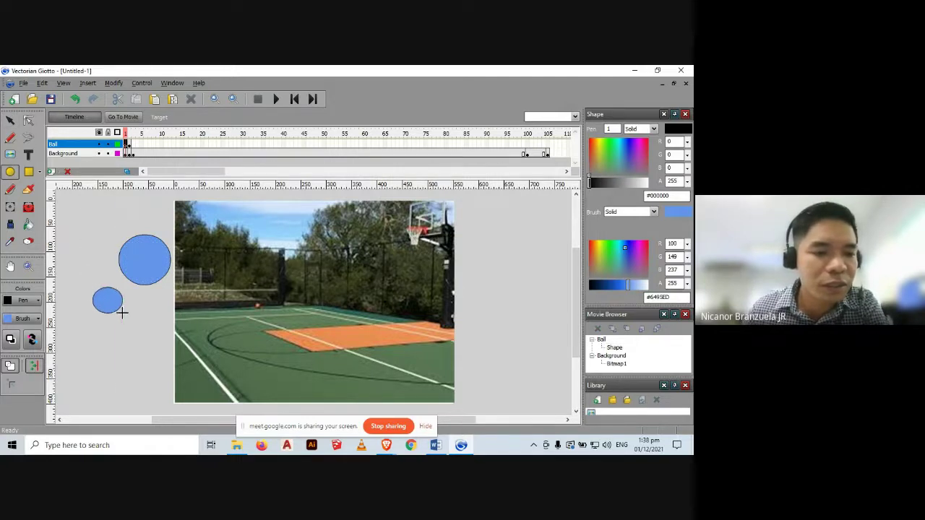
{"action": "left_click_drag", "start_coordinate": [72, 207], "coordinate": [102, 248]}
{"action": "left_click_drag", "start_coordinate": [122, 204], "coordinate": [141, 222]}
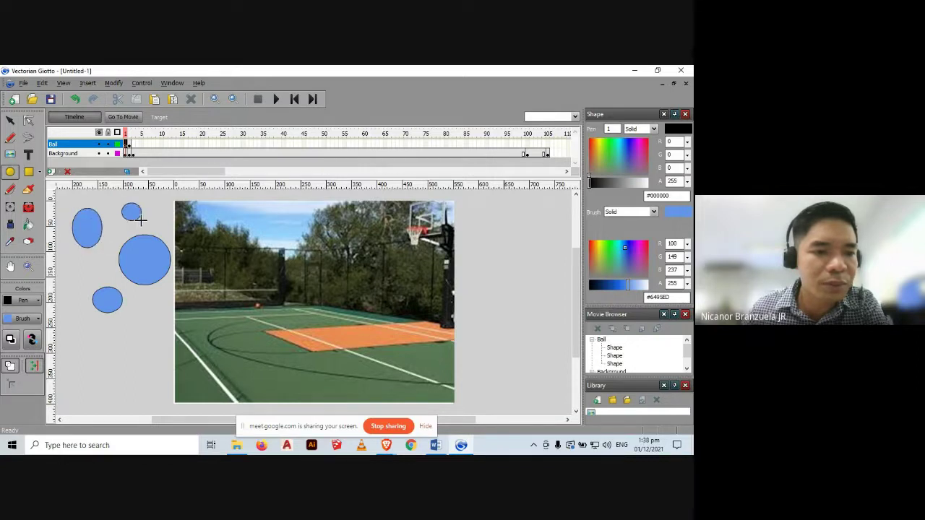
{"action": "left_click_drag", "start_coordinate": [97, 351], "coordinate": [145, 391]}
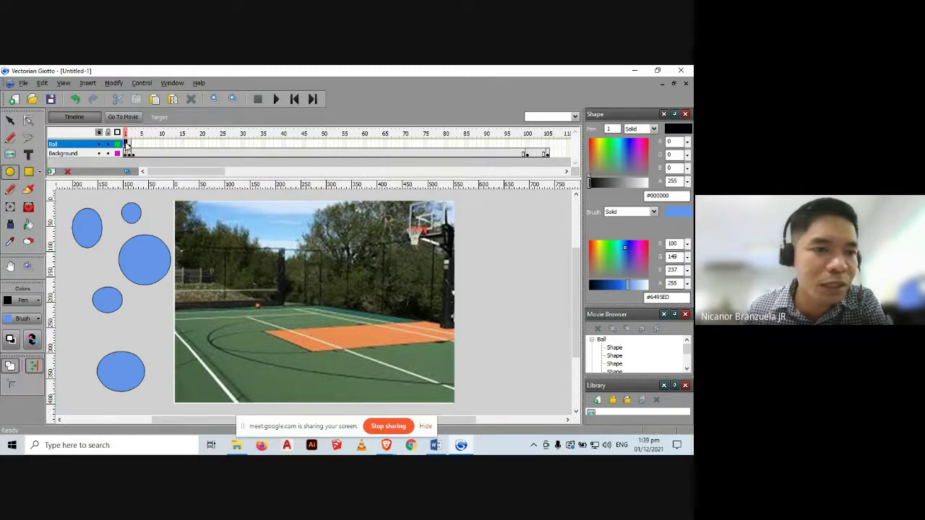
{"action": "left_click", "coordinate": [10, 171]}
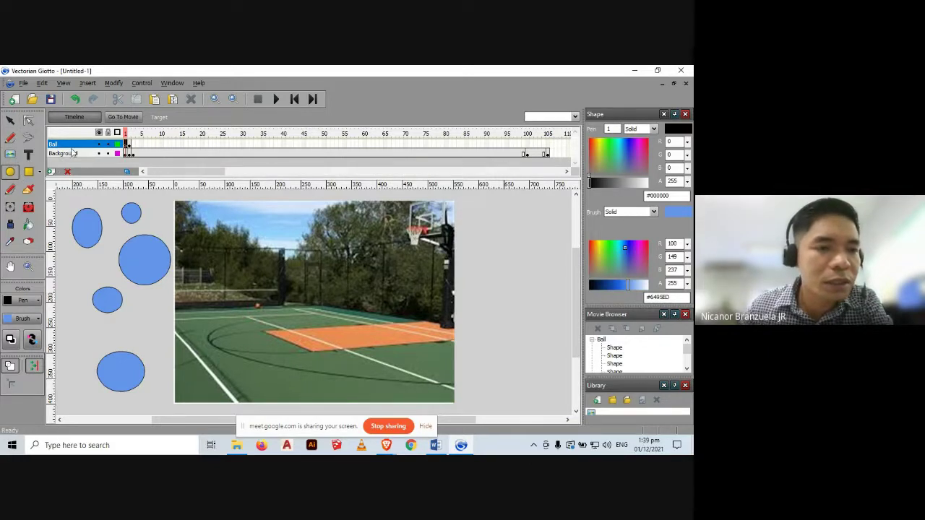
{"action": "left_click", "coordinate": [127, 144]}
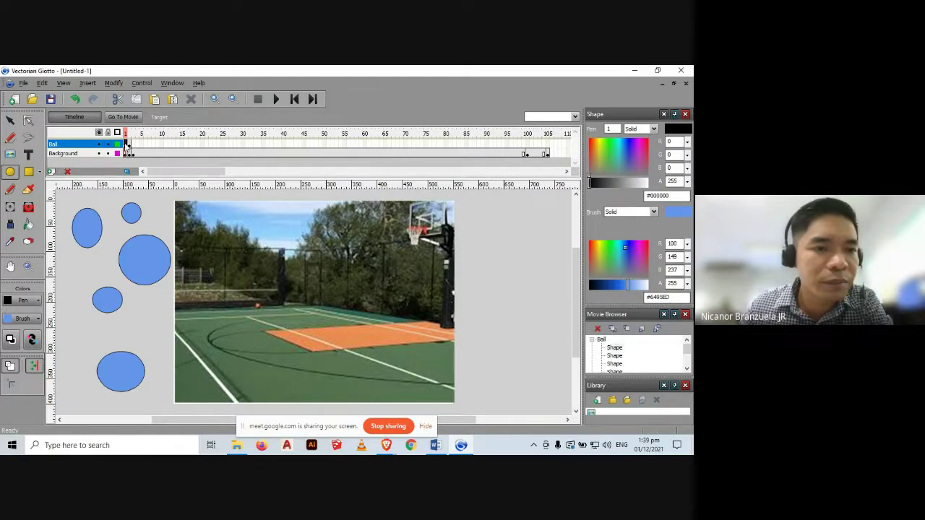
Move the blue circle in frame 2 of the Ball layer up and left to the stage's upper-left corner and compare it with frame 1.
{"action": "left_click", "coordinate": [131, 144]}
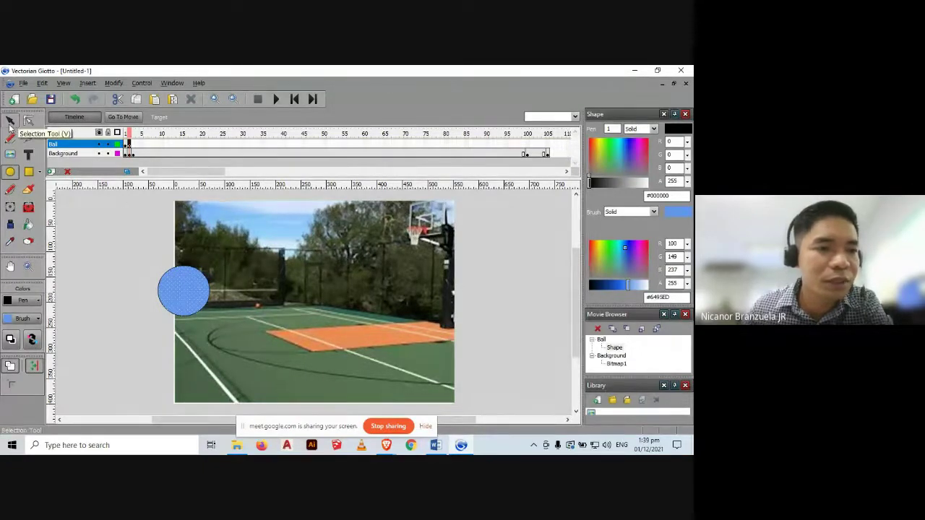
{"action": "left_click", "coordinate": [10, 121]}
{"action": "left_click_drag", "start_coordinate": [182, 286], "coordinate": [148, 224]}
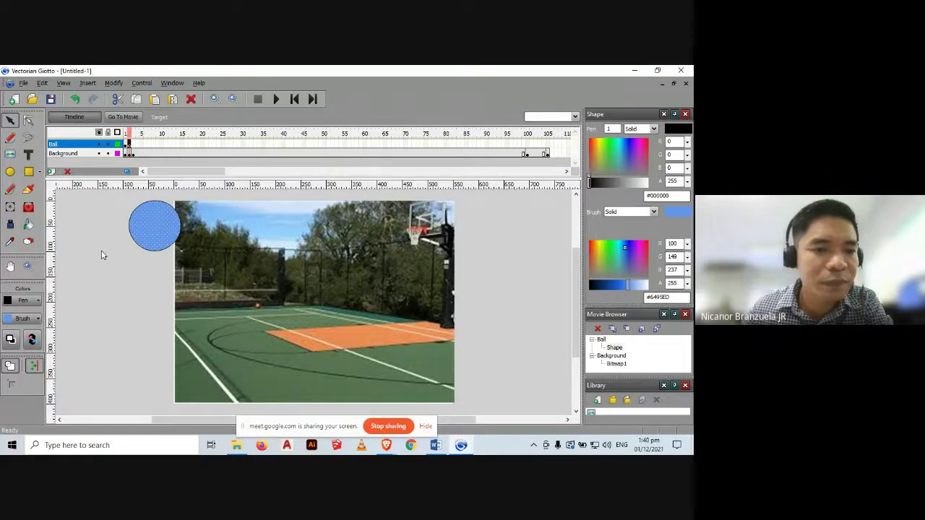
{"action": "left_click", "coordinate": [129, 146]}
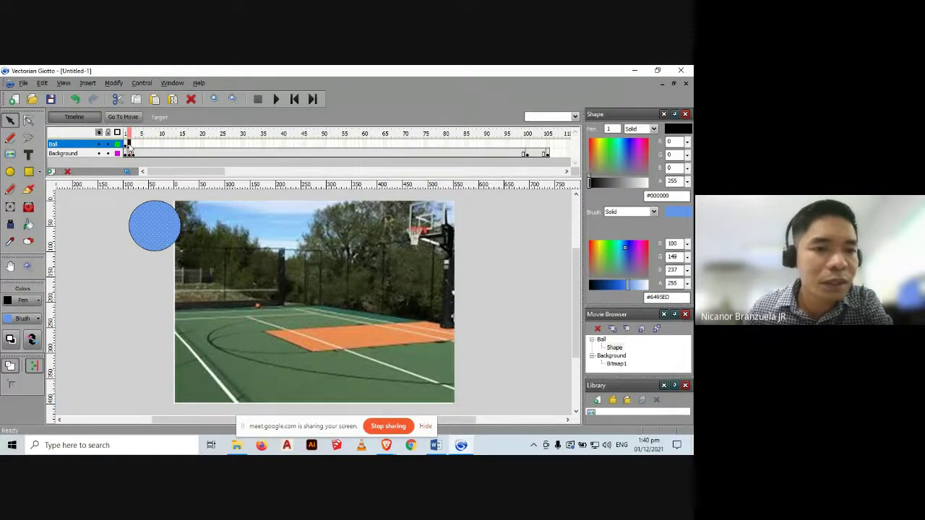
{"action": "left_click", "coordinate": [127, 144]}
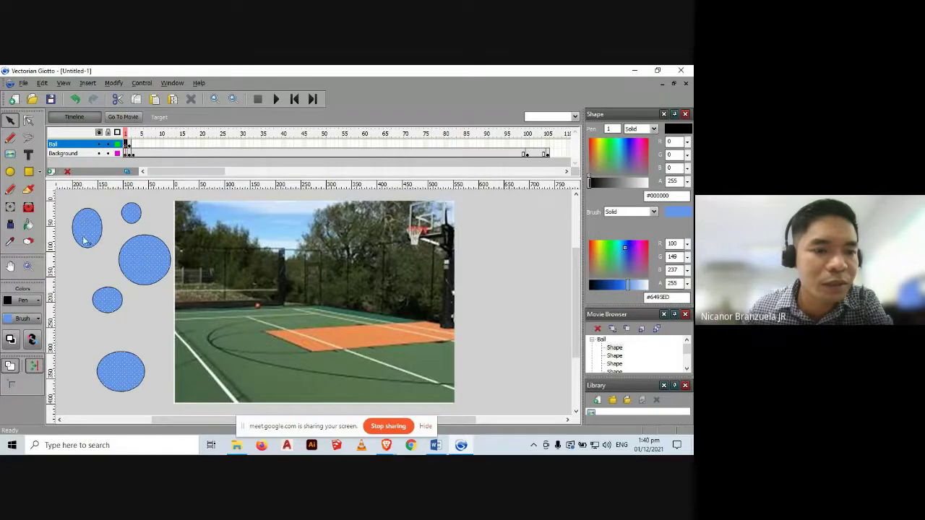
{"action": "left_click", "coordinate": [129, 143]}
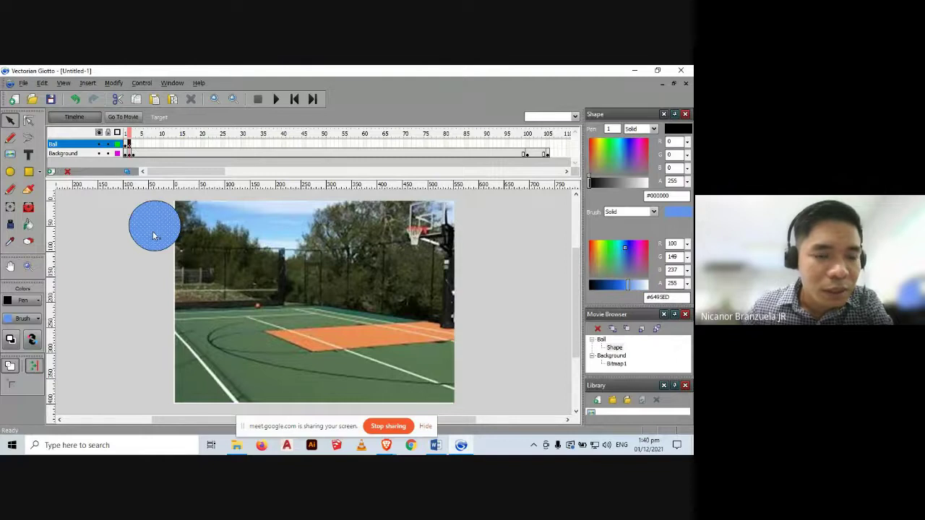
Insert a keyframe at frame 3 of the Ball layer, shift the circle slightly right and down, and compare it with frame 2.
{"action": "left_click", "coordinate": [134, 144]}
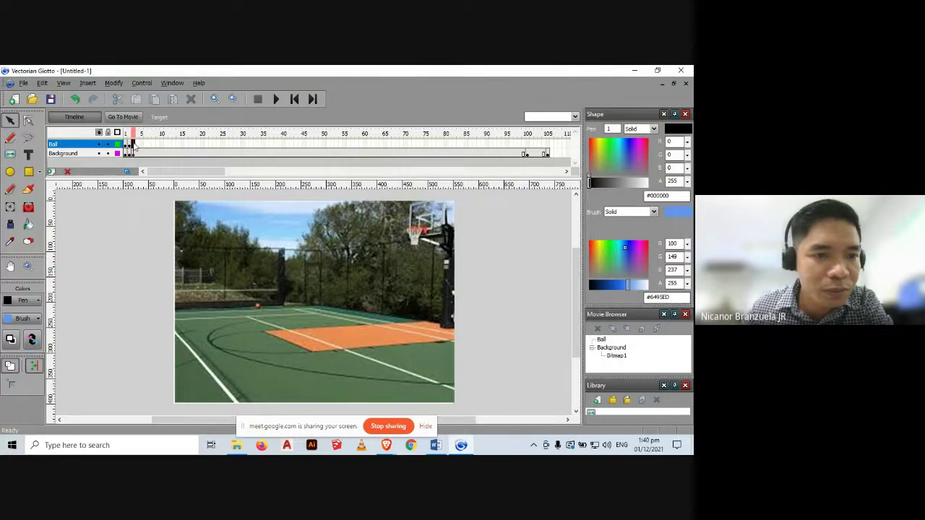
{"action": "right_click", "coordinate": [133, 144]}
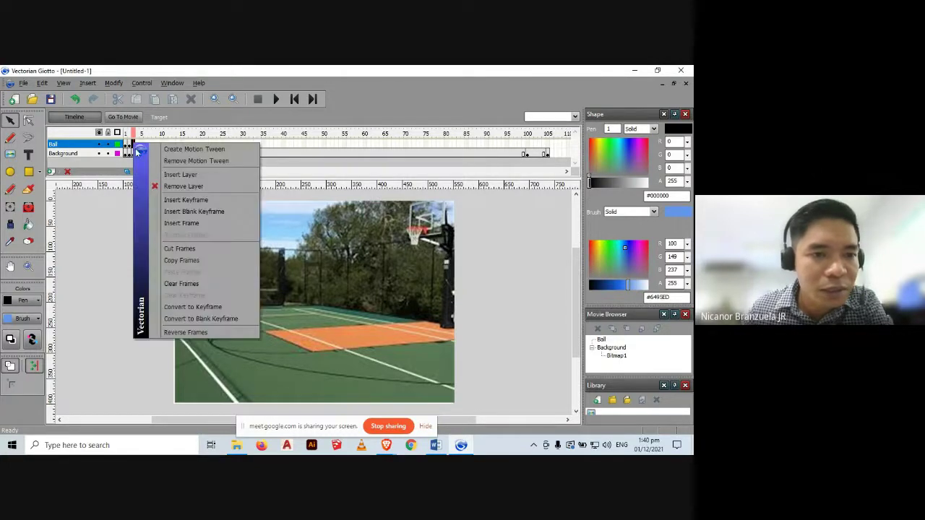
{"action": "left_click", "coordinate": [174, 200]}
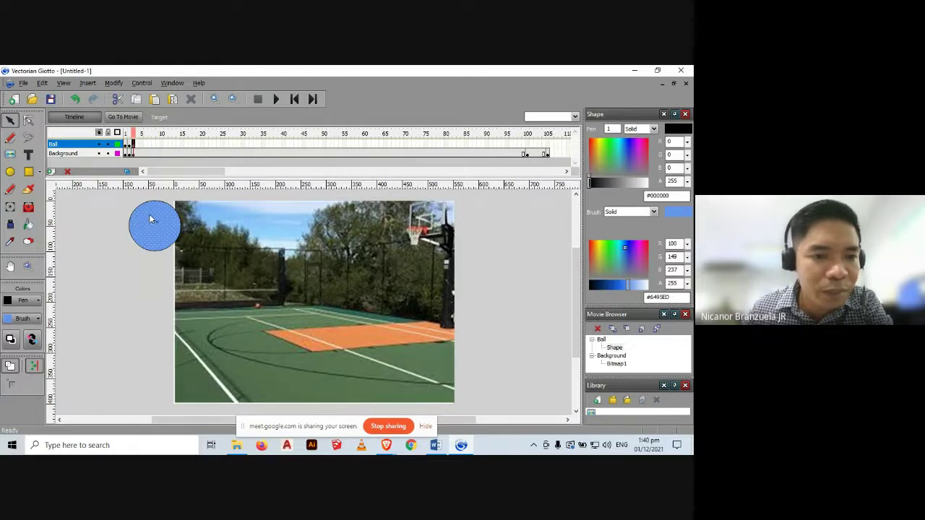
{"action": "left_click", "coordinate": [150, 222]}
{"action": "left_click_drag", "start_coordinate": [151, 220], "coordinate": [154, 219]}
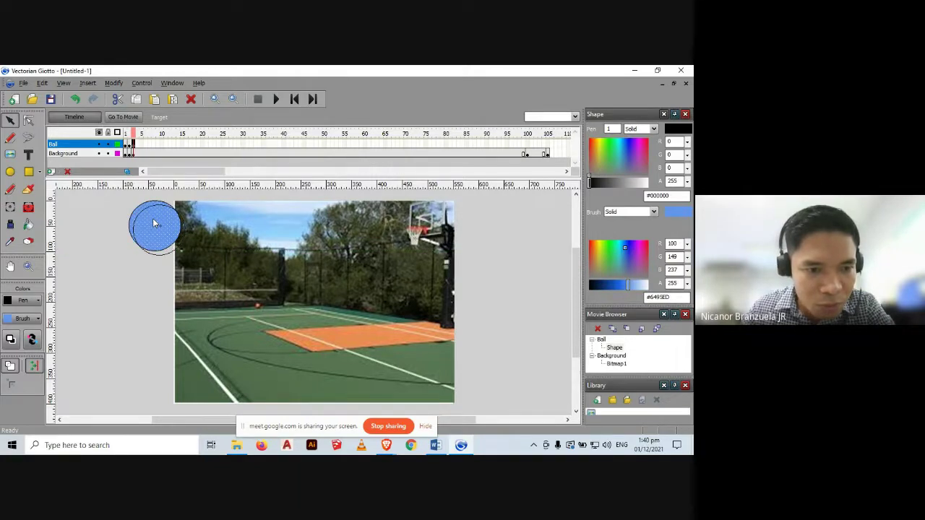
{"action": "left_click_drag", "start_coordinate": [153, 218], "coordinate": [156, 221]}
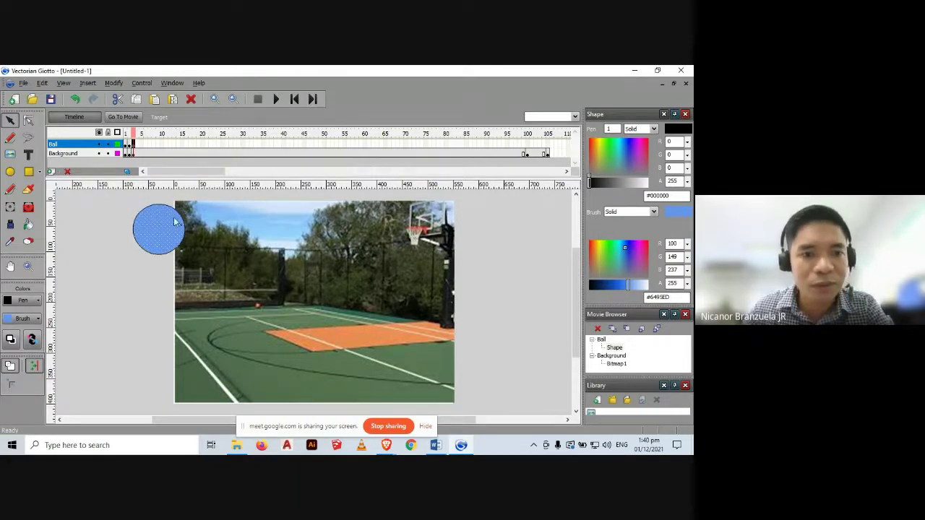
{"action": "left_click", "coordinate": [128, 145]}
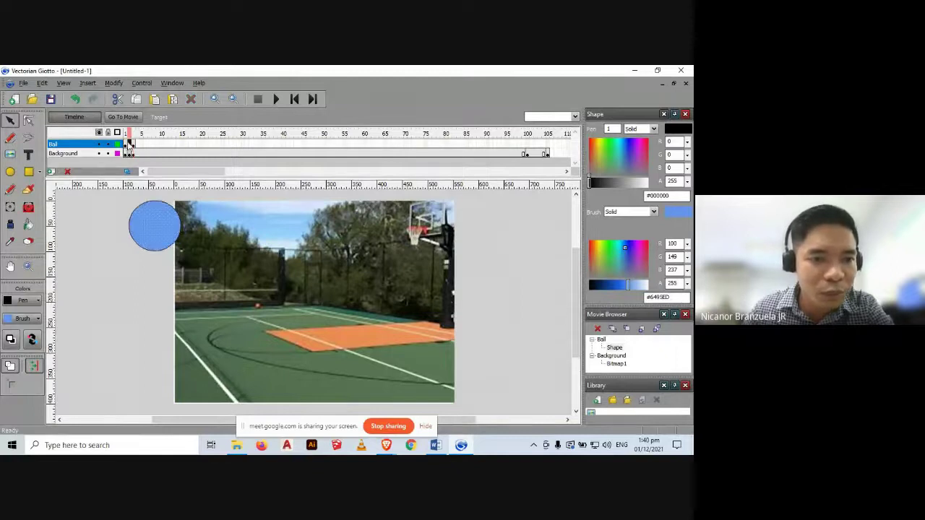
{"action": "left_click", "coordinate": [135, 144]}
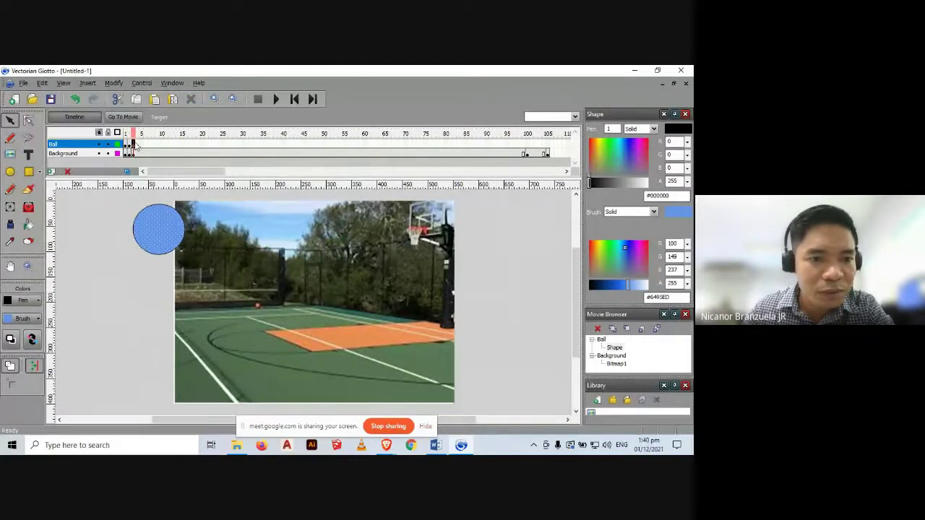
{"action": "left_click", "coordinate": [131, 145]}
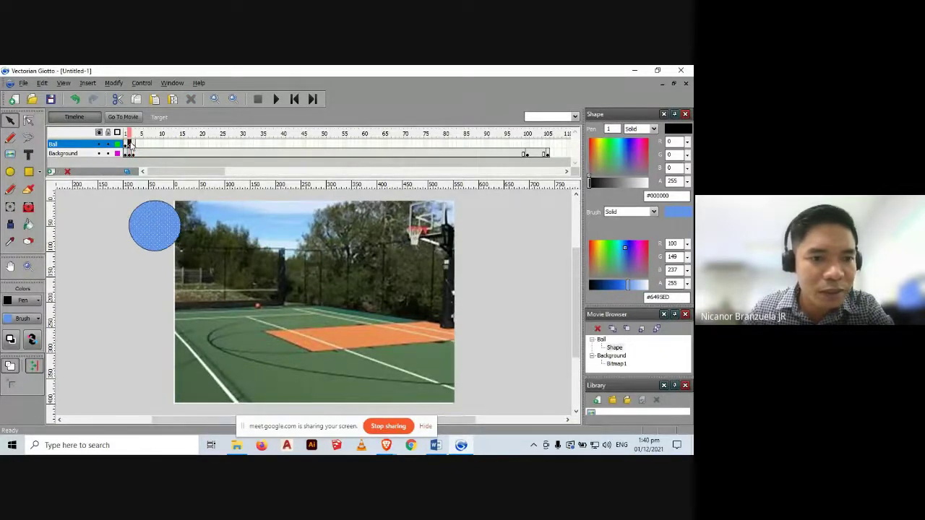
{"action": "left_click", "coordinate": [135, 145]}
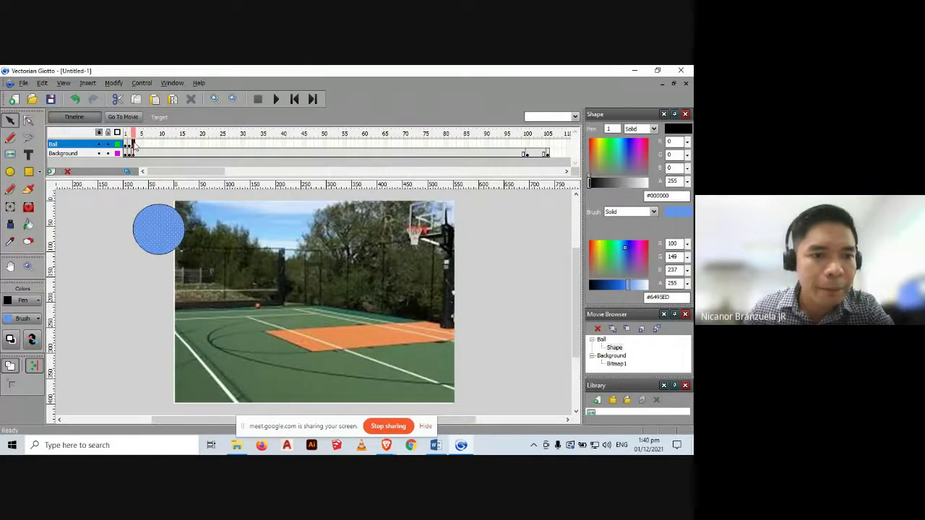
Insert a keyframe at frame 4 of the Ball layer and shift the circle slightly further down.
{"action": "left_click", "coordinate": [137, 144]}
{"action": "right_click", "coordinate": [137, 145]}
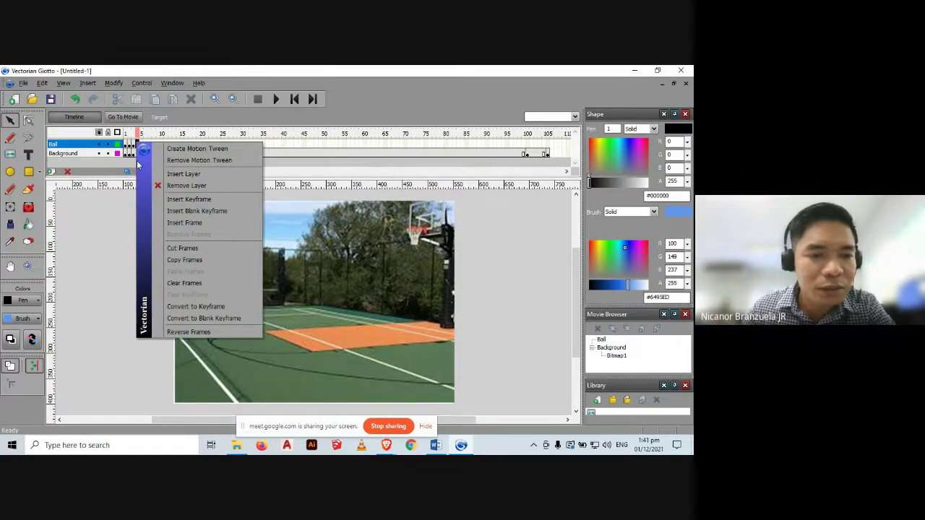
{"action": "left_click", "coordinate": [177, 201]}
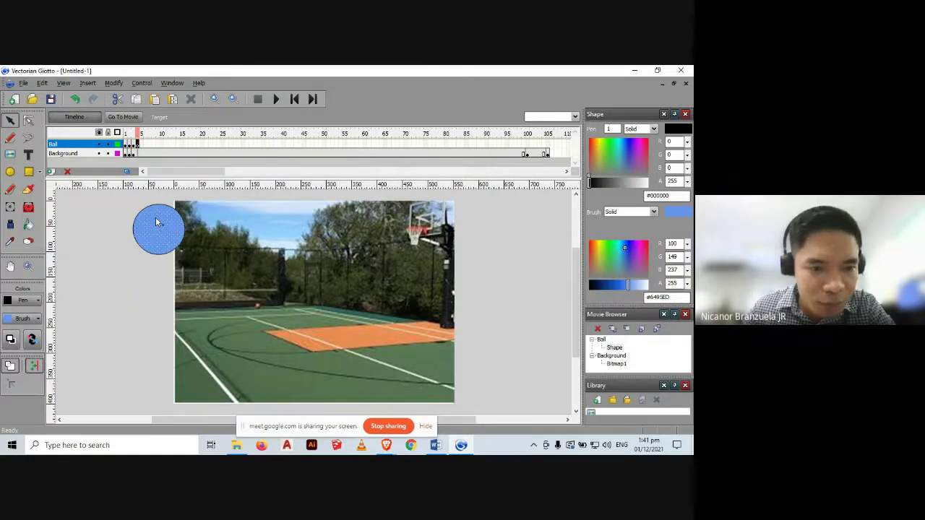
{"action": "left_click", "coordinate": [156, 221]}
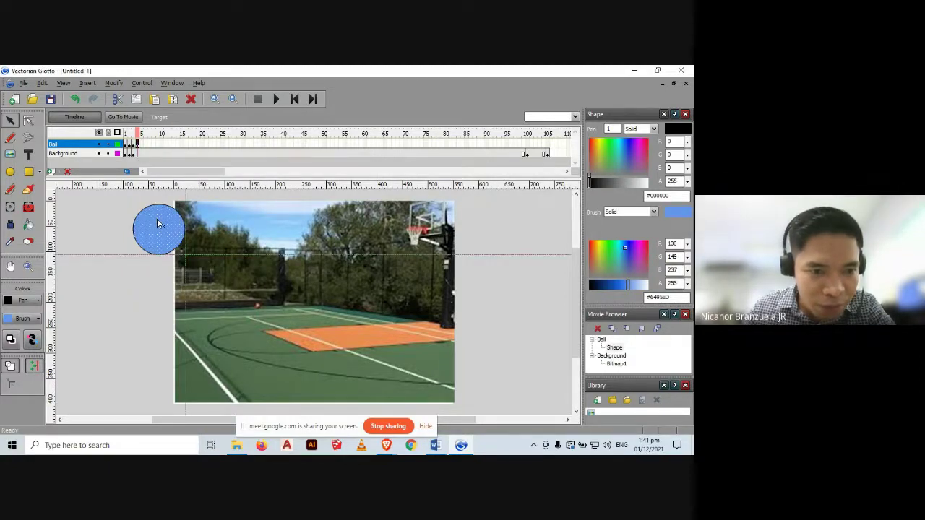
{"action": "left_click_drag", "start_coordinate": [159, 223], "coordinate": [161, 226]}
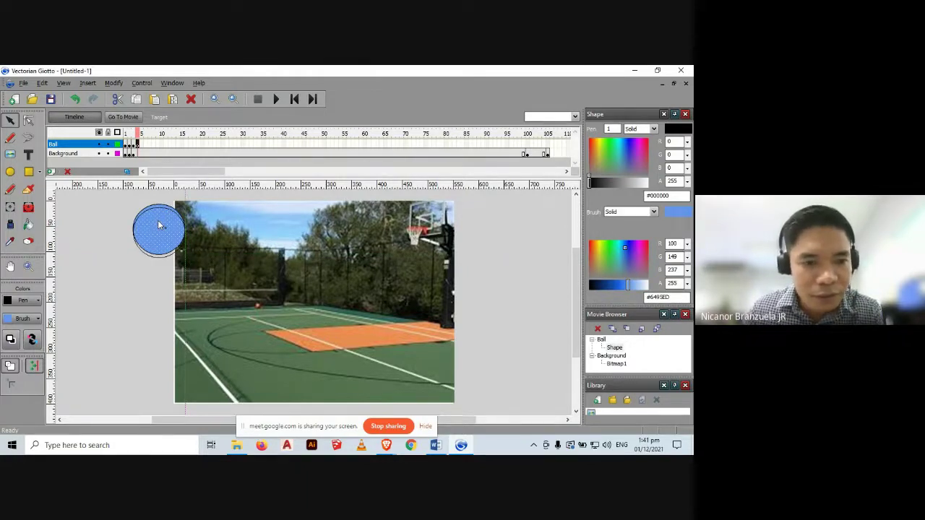
{"action": "left_click_drag", "start_coordinate": [159, 225], "coordinate": [160, 227]}
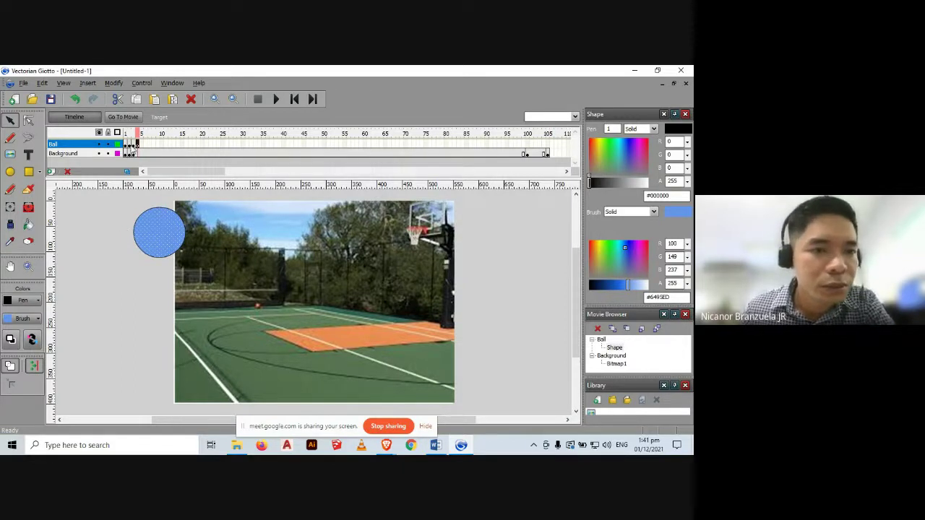
Review the ball's positions across frames 1 to 4 and turn on Onion Skin with frame 4 of the Ball layer current.
{"action": "left_click", "coordinate": [129, 144]}
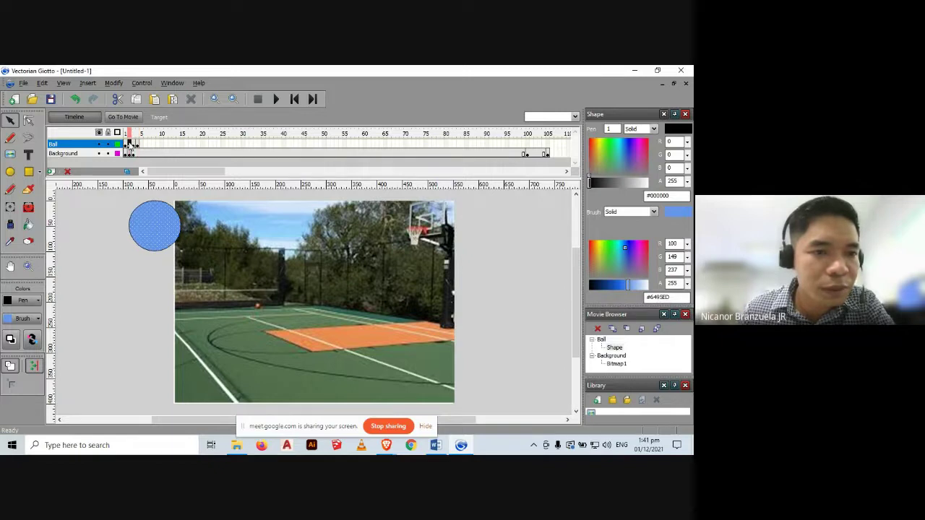
{"action": "left_click", "coordinate": [131, 144]}
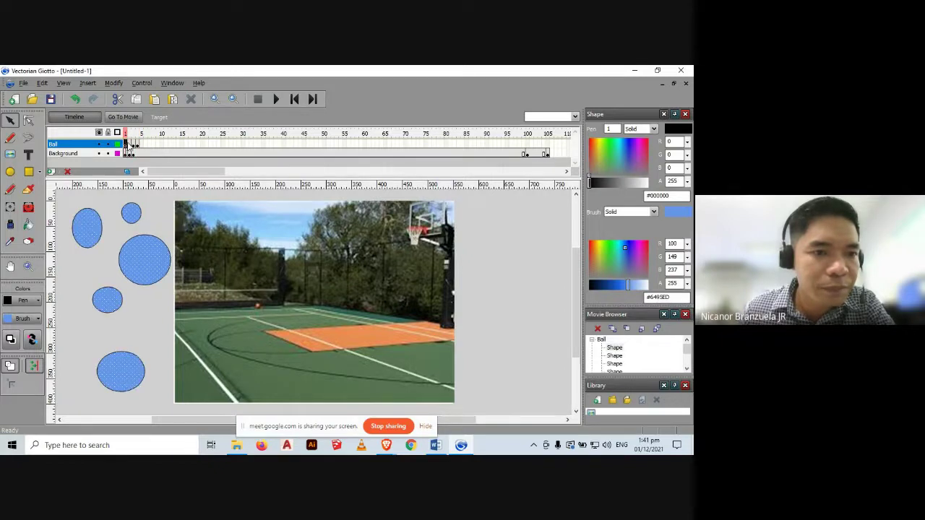
{"action": "left_click", "coordinate": [132, 144]}
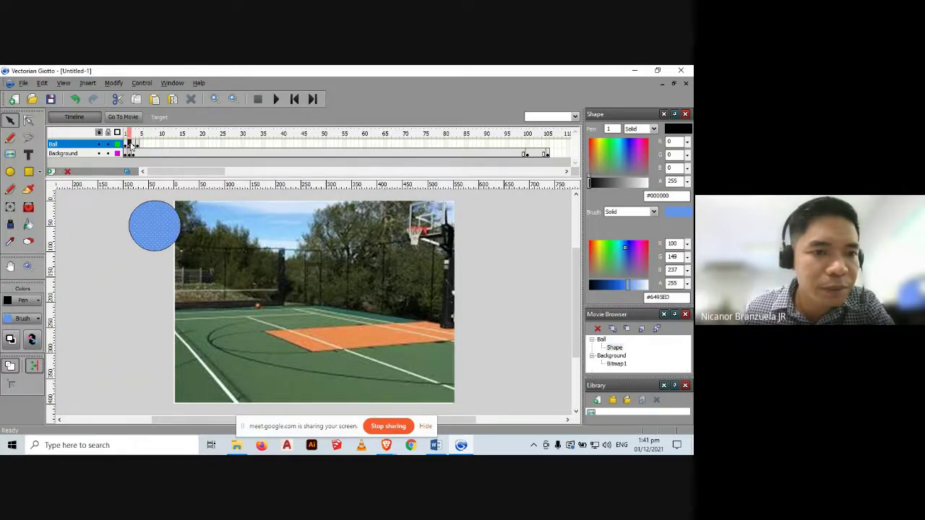
{"action": "left_click", "coordinate": [133, 145]}
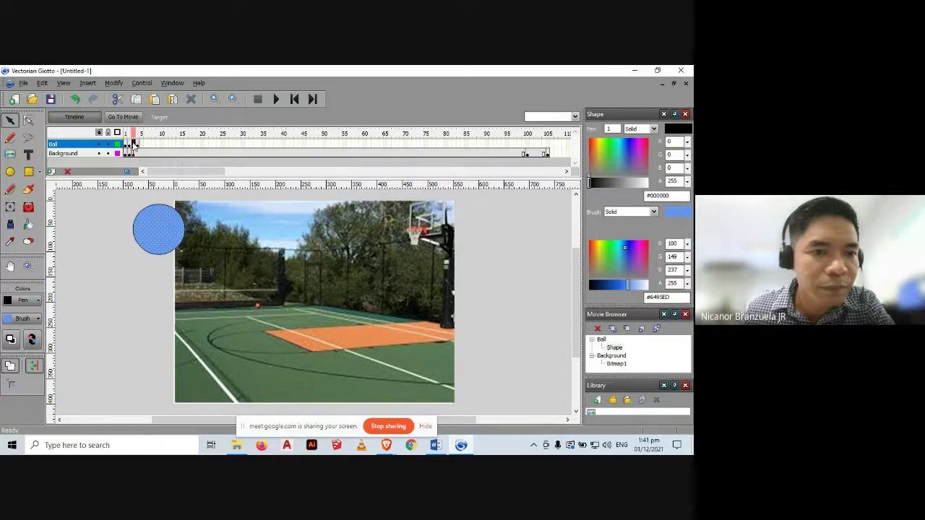
{"action": "left_click", "coordinate": [138, 144]}
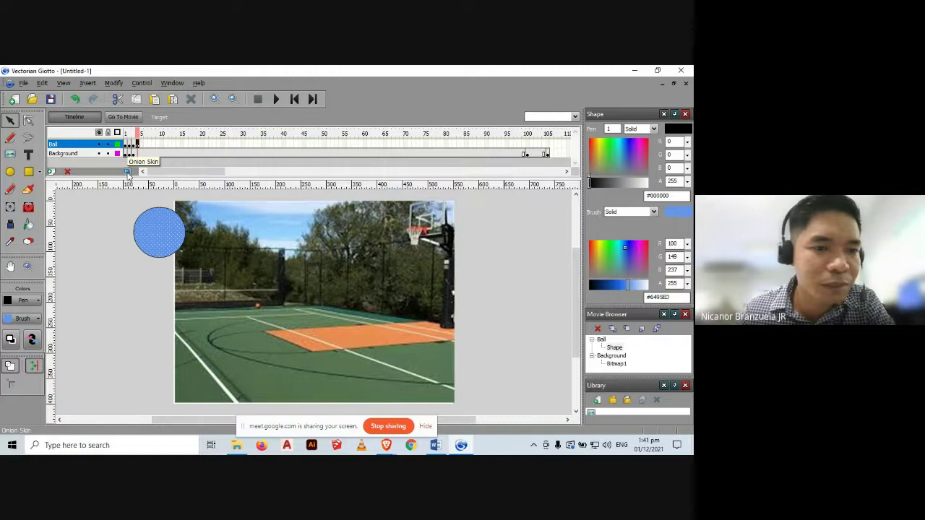
{"action": "left_click", "coordinate": [127, 172]}
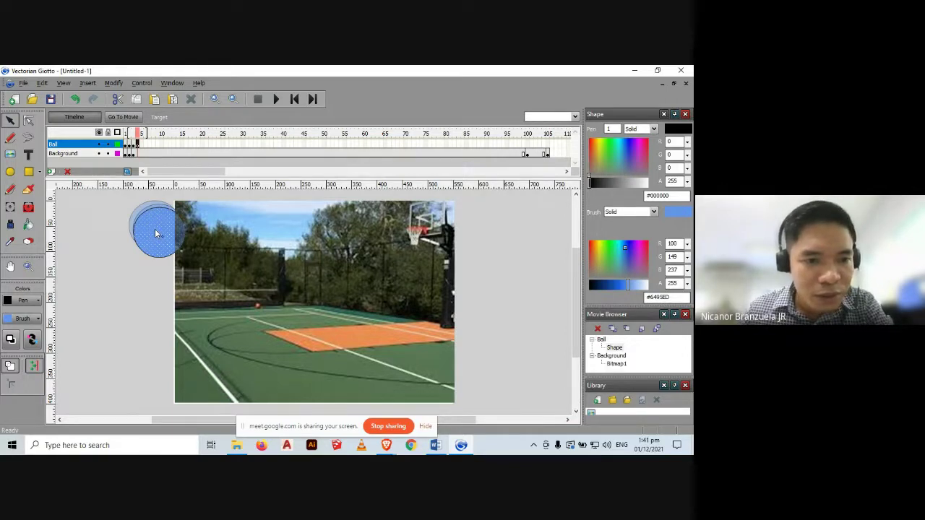
{"action": "left_click", "coordinate": [147, 208]}
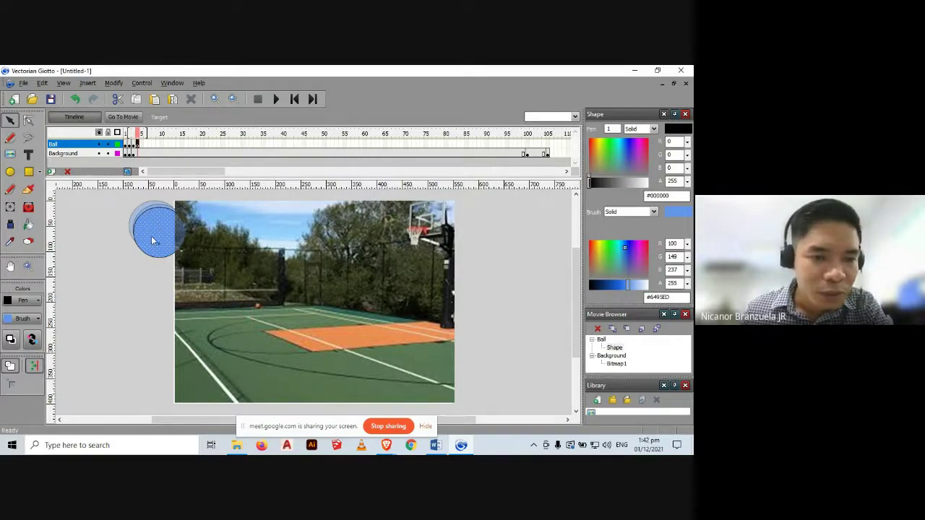
Insert a keyframe at frame 5 of the Ball layer and shift the circle slightly right and down from its frame 4 ghost.
{"action": "left_click", "coordinate": [142, 144]}
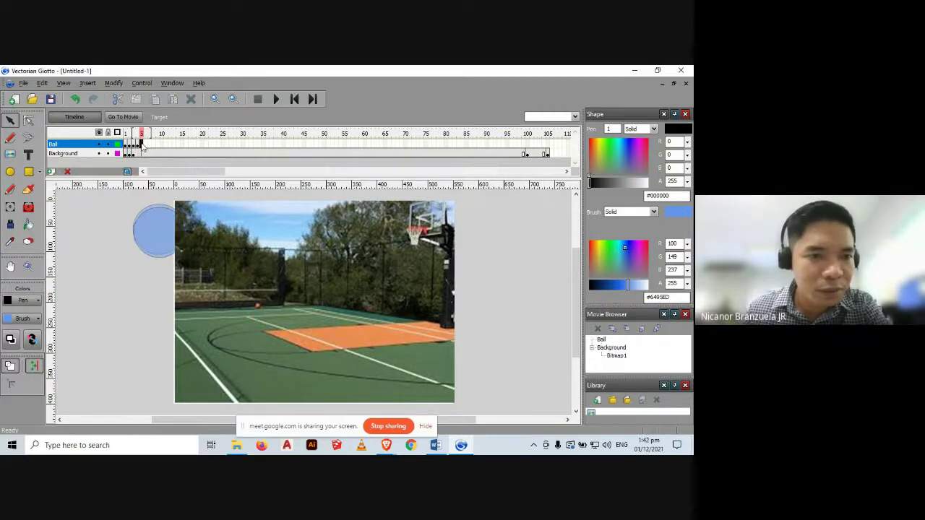
{"action": "right_click", "coordinate": [142, 145]}
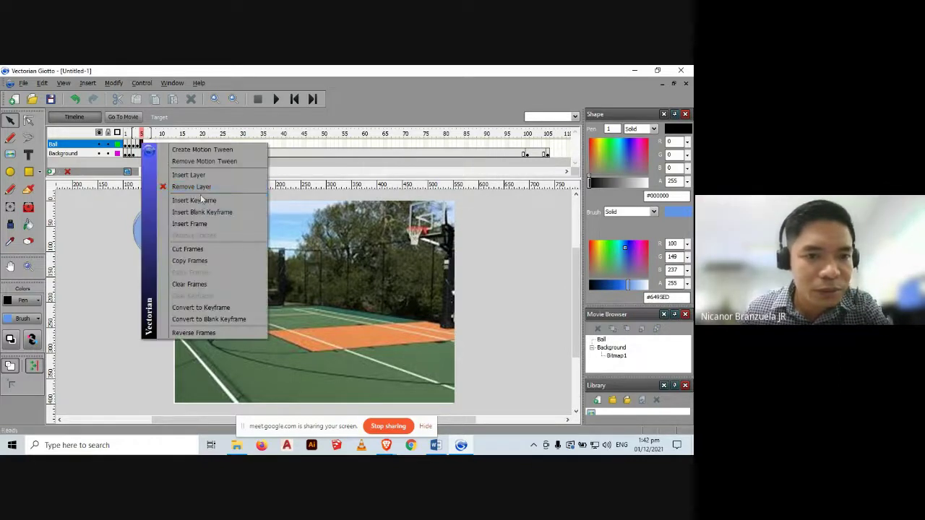
{"action": "left_click", "coordinate": [202, 203]}
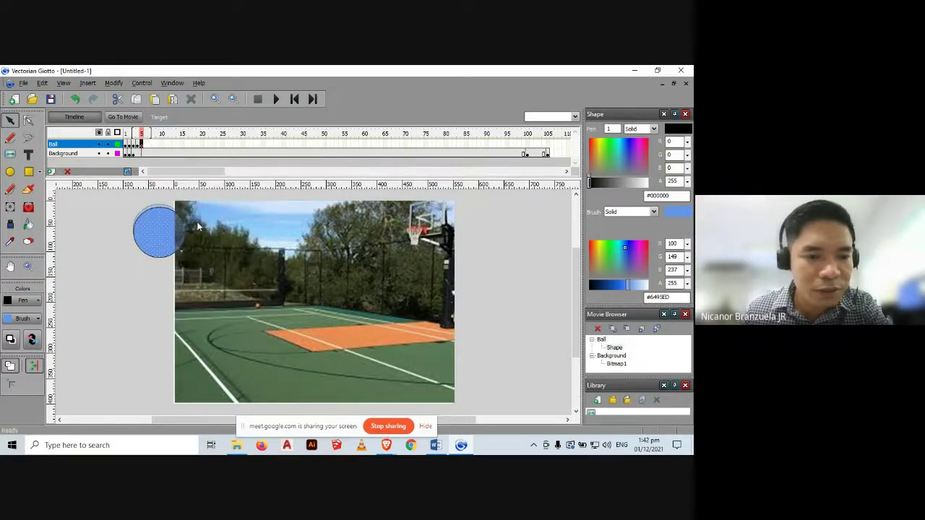
{"action": "left_click", "coordinate": [154, 243]}
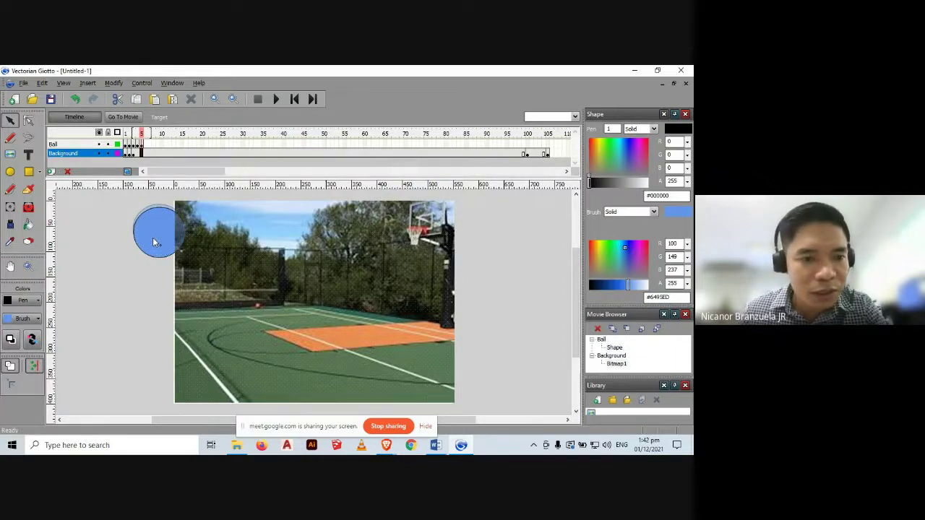
{"action": "left_click", "coordinate": [154, 243]}
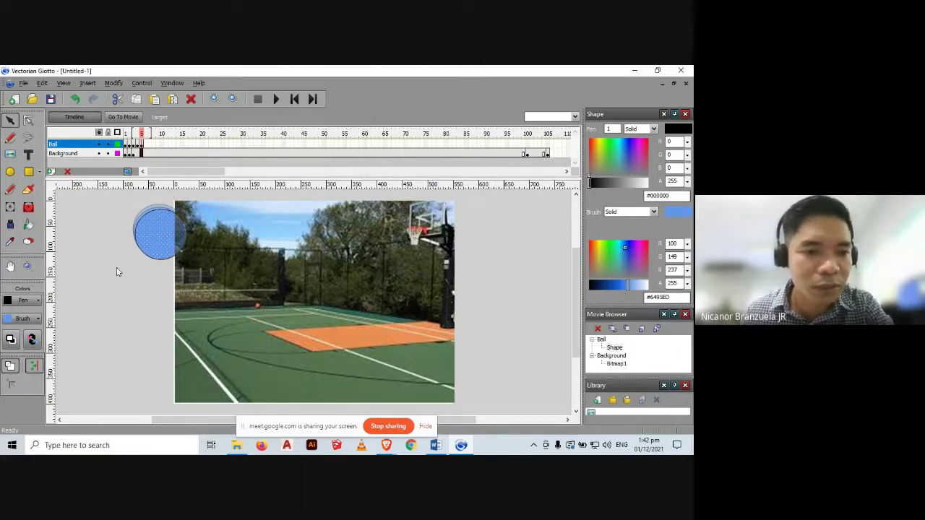
Insert a keyframe at frame 6 of the Ball layer and shift the circle slightly right and down from its frame 5 ghost.
{"action": "left_click", "coordinate": [145, 143]}
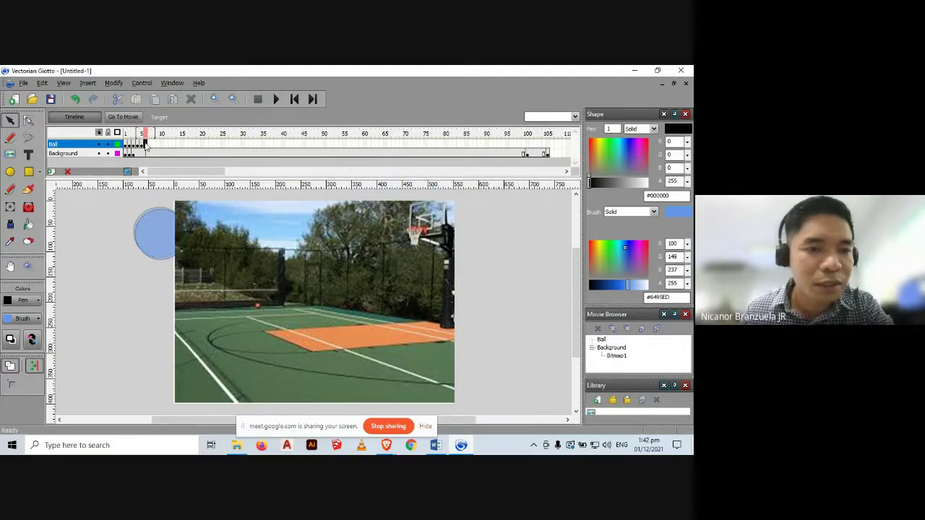
{"action": "right_click", "coordinate": [145, 143]}
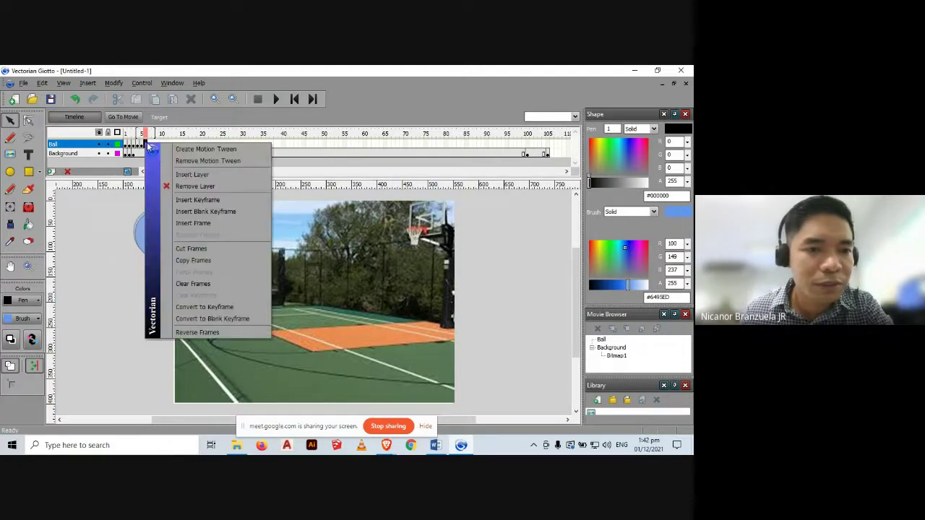
{"action": "left_click", "coordinate": [201, 201]}
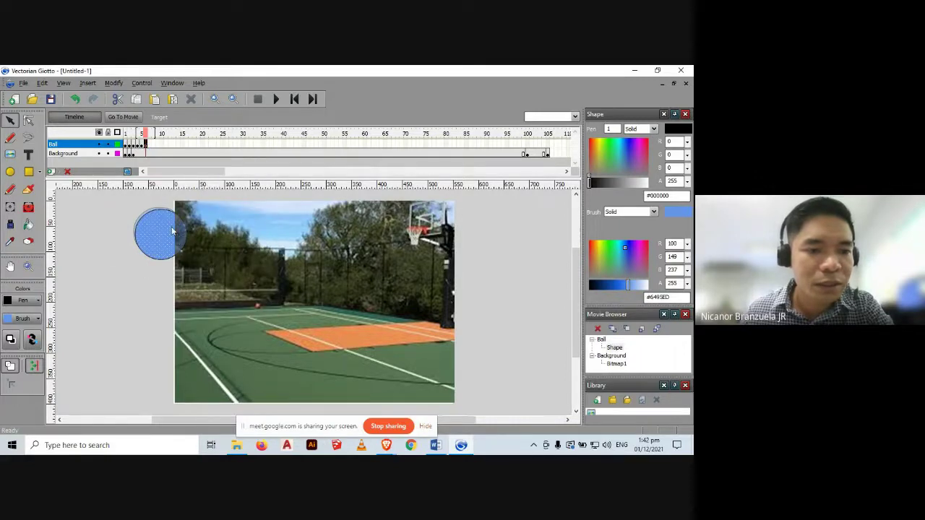
{"action": "left_click", "coordinate": [84, 231]}
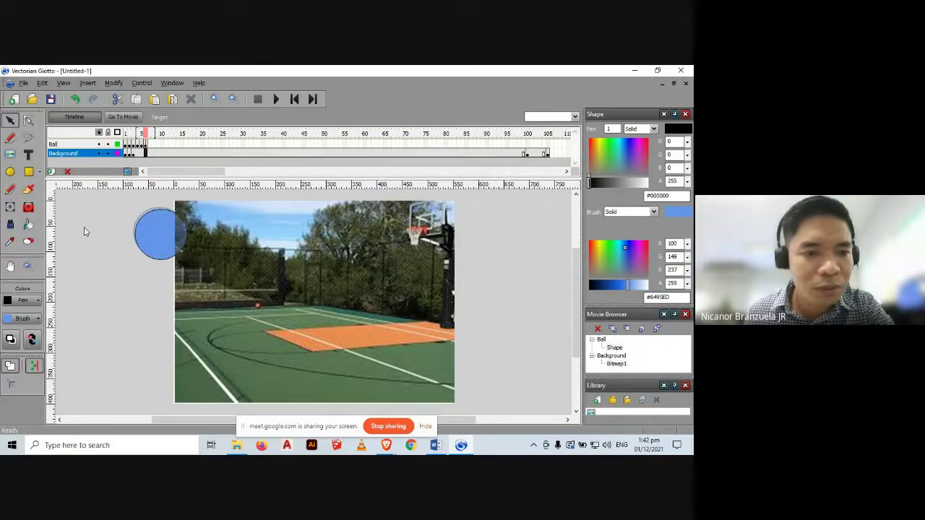
{"action": "left_click", "coordinate": [160, 229]}
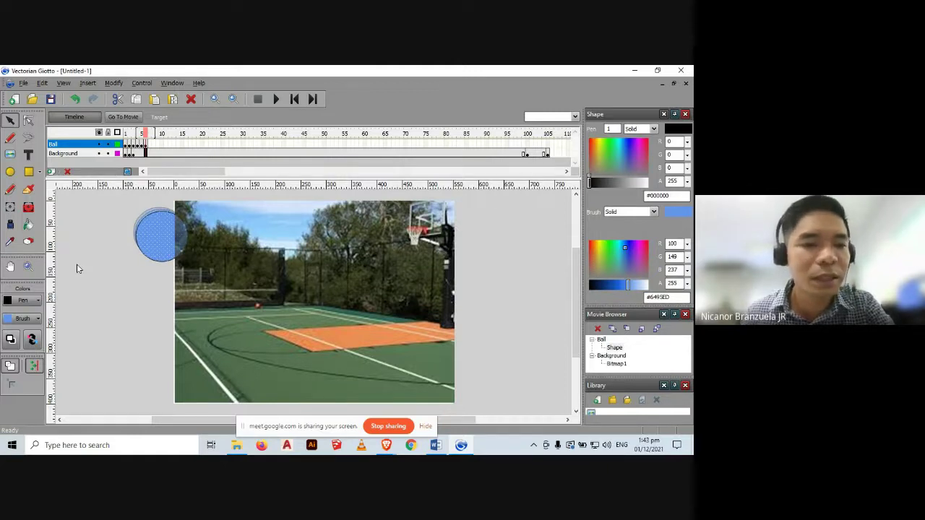
Insert a keyframe at frame 7 of the Ball layer and shift the circle slightly right and down from its frame 6 ghost.
{"action": "left_click", "coordinate": [149, 144]}
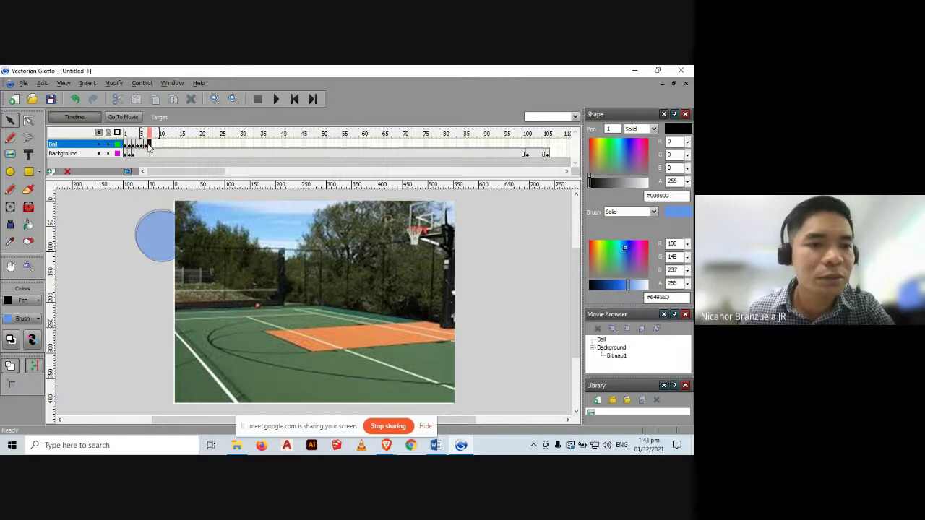
{"action": "right_click", "coordinate": [149, 144]}
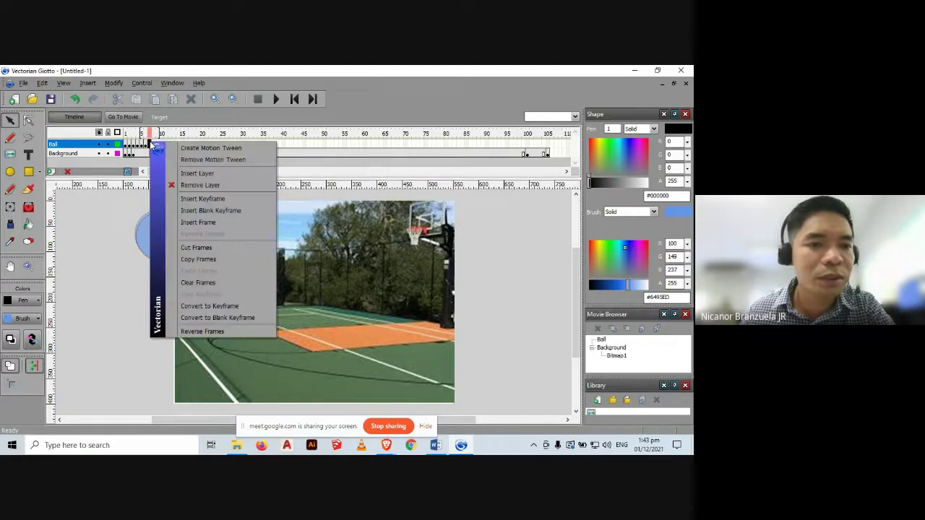
{"action": "left_click", "coordinate": [202, 199]}
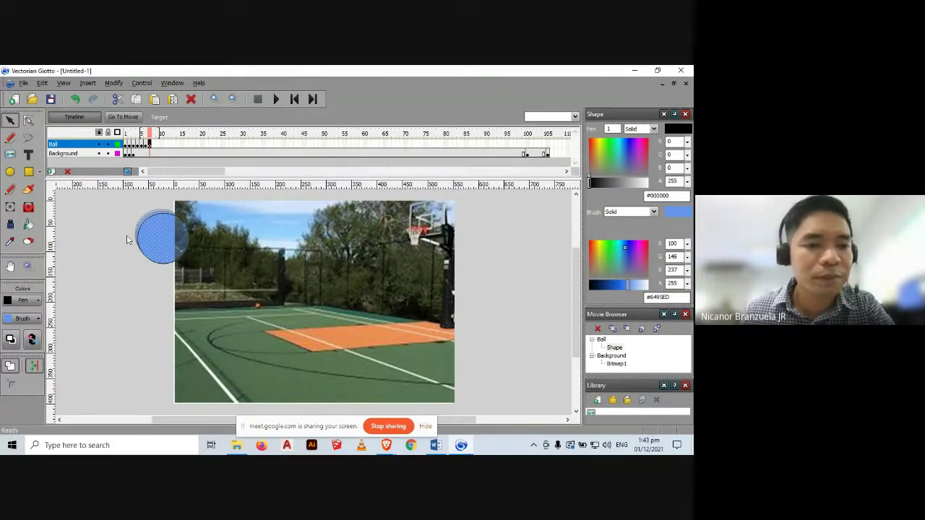
Insert a keyframe at frame 8 of the Ball layer and shift the circle slightly right and down from its frame 7 ghost.
{"action": "left_click", "coordinate": [152, 144]}
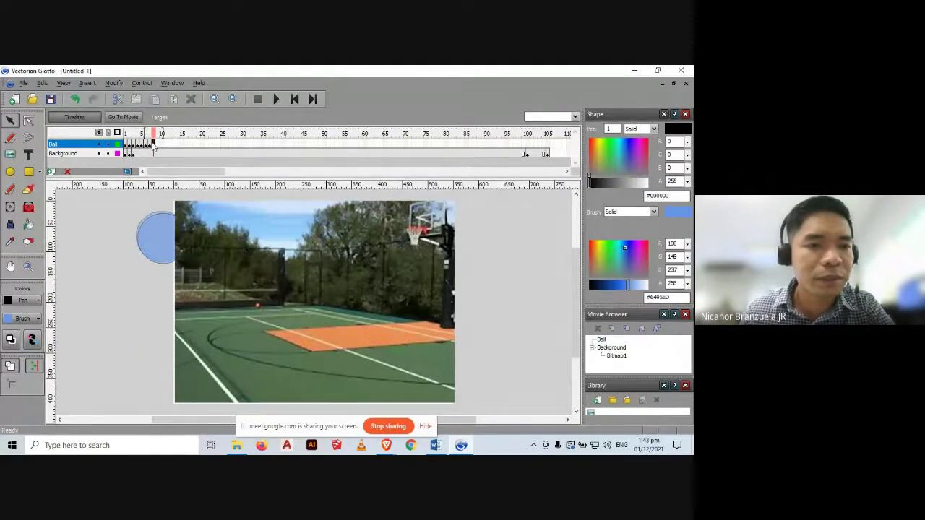
{"action": "right_click", "coordinate": [153, 144]}
{"action": "left_click", "coordinate": [193, 201]}
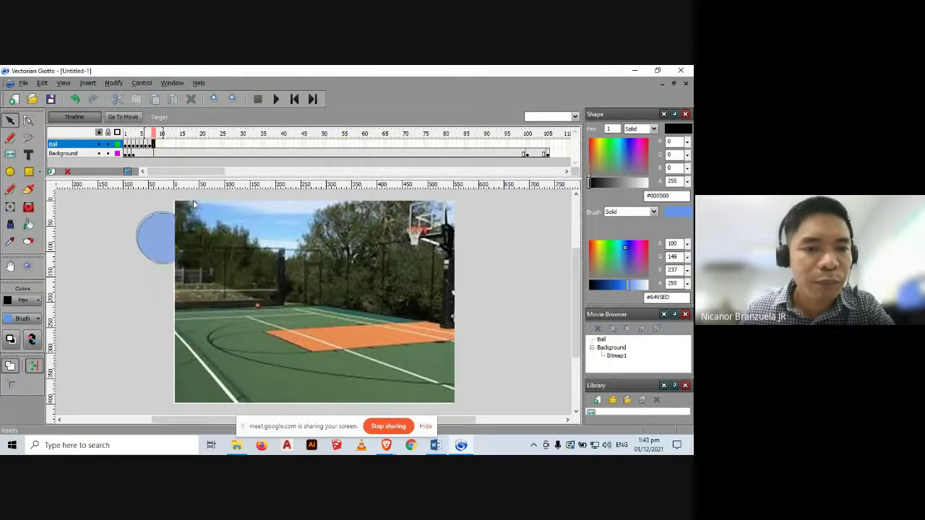
{"action": "left_click", "coordinate": [164, 241]}
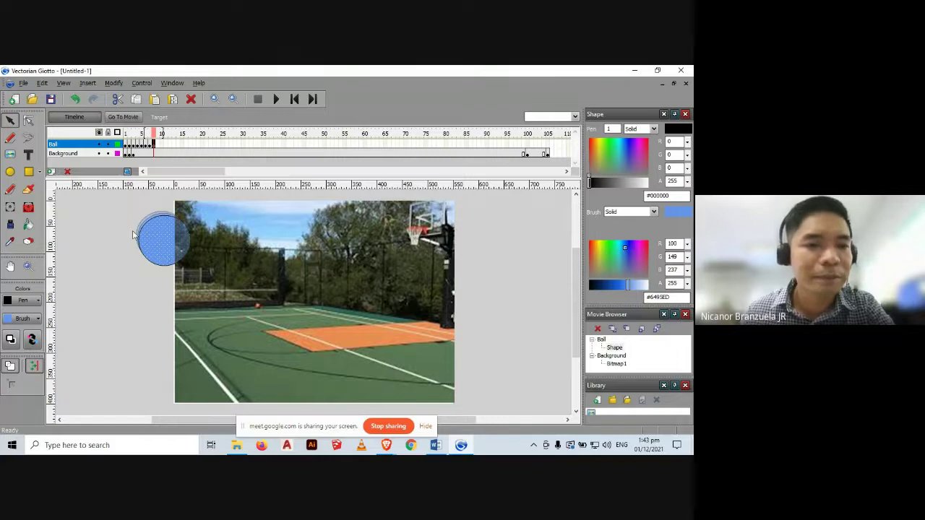
Switch to the Google Meet window, admit the person asking to join the call, and return to Vectorian Giotto.
{"action": "left_click", "coordinate": [159, 145]}
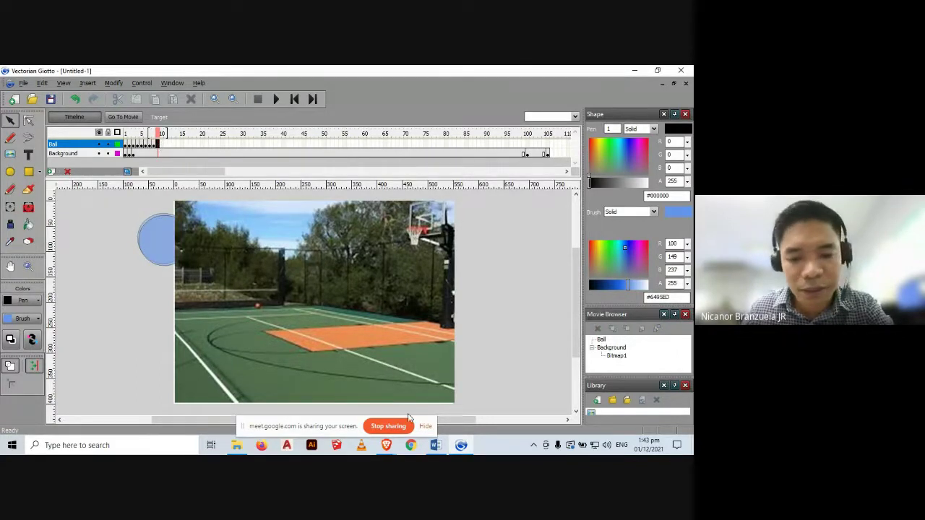
{"action": "mouse_move", "coordinate": [389, 450]}
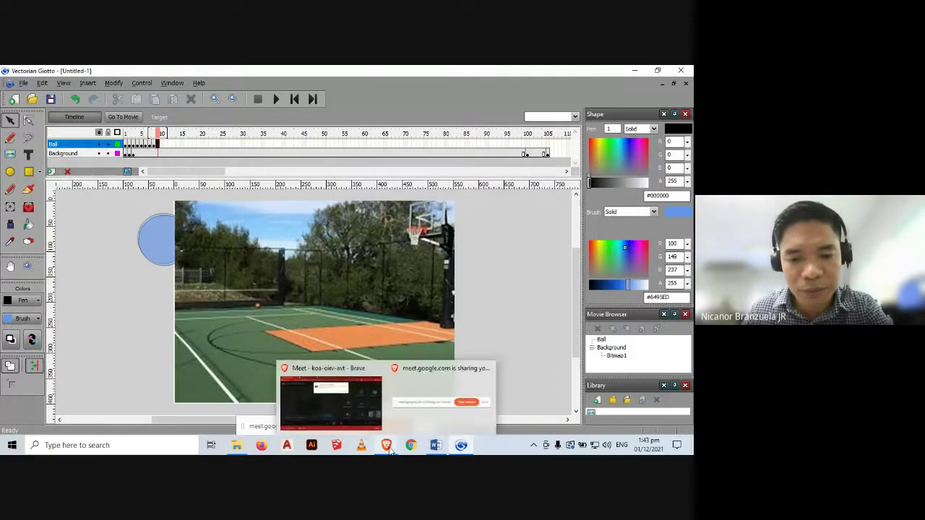
{"action": "left_click", "coordinate": [333, 406]}
{"action": "left_click", "coordinate": [443, 166]}
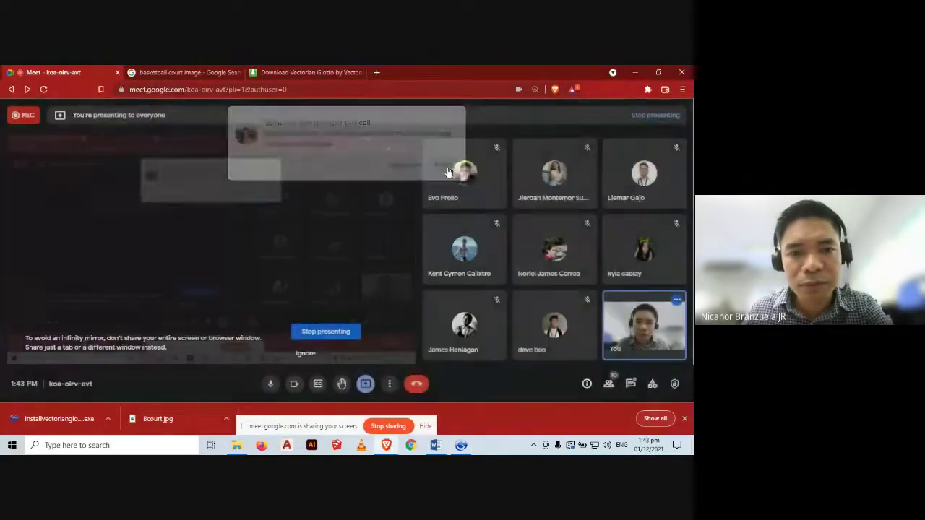
{"action": "left_click", "coordinate": [460, 446]}
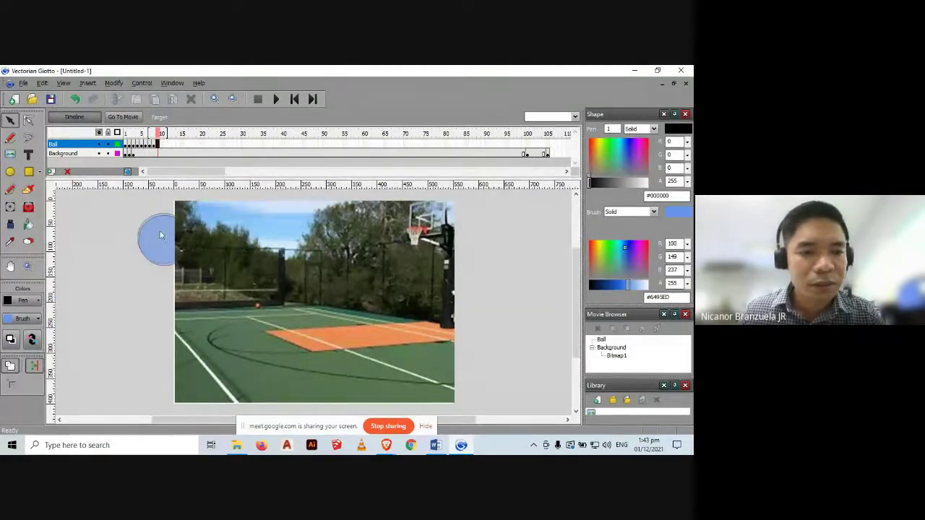
Insert a keyframe at frame 9 of the Ball layer and shift the circle right and down, a little further than in frame 8.
{"action": "left_click", "coordinate": [159, 144]}
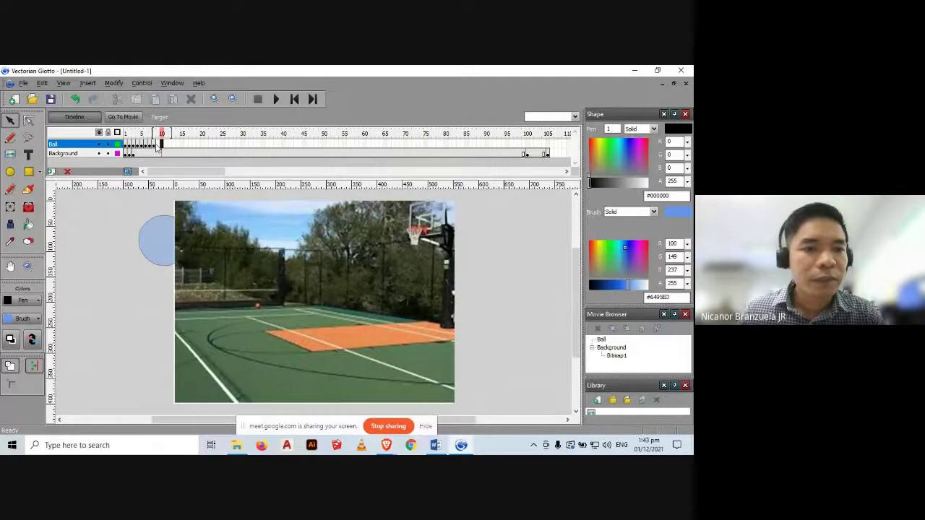
{"action": "left_click", "coordinate": [157, 146]}
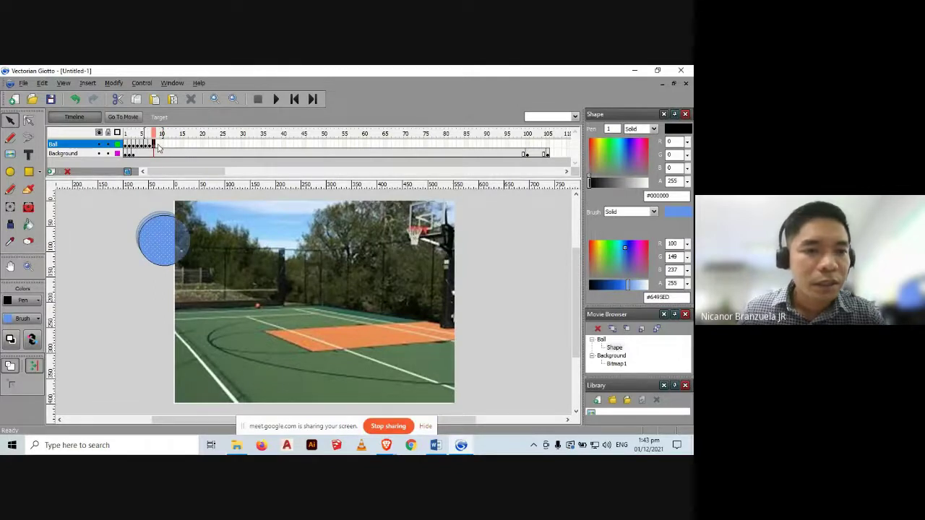
{"action": "left_click", "coordinate": [158, 145]}
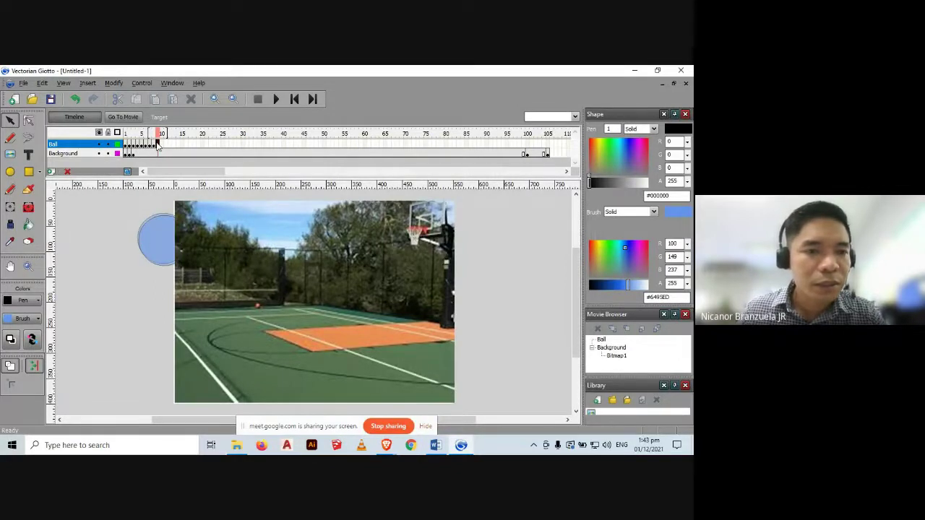
{"action": "right_click", "coordinate": [158, 145]}
{"action": "left_click", "coordinate": [206, 199]}
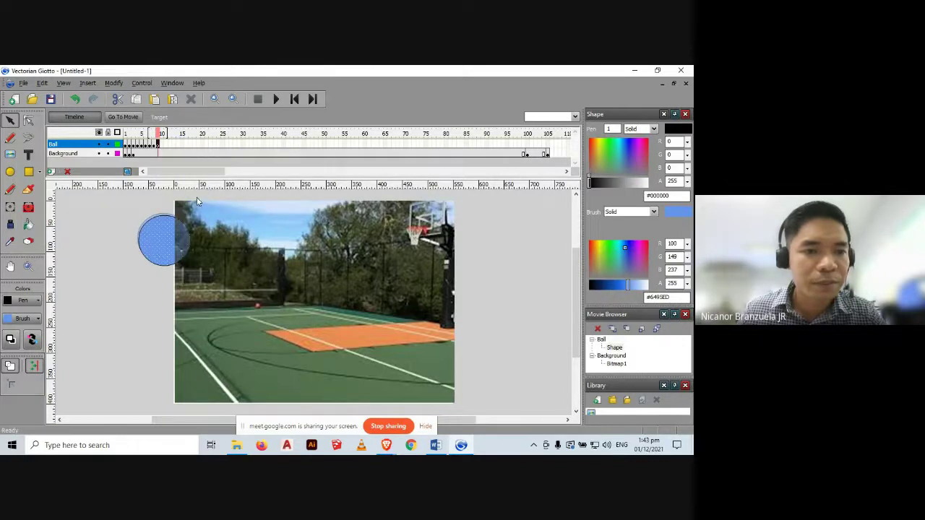
{"action": "left_click", "coordinate": [161, 238]}
{"action": "key", "text": "Down"}
{"action": "key", "text": "Down"}
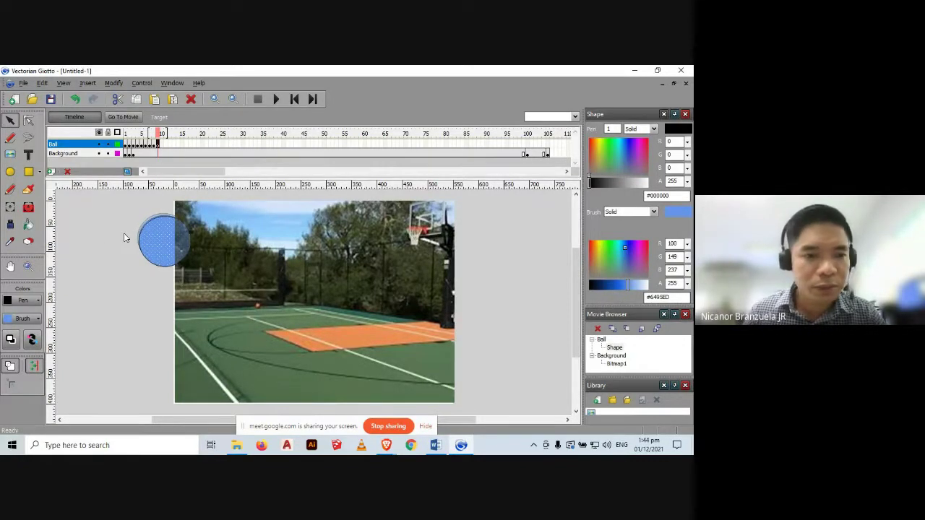
{"action": "key", "text": "Down"}
{"action": "key", "text": "Down"}
{"action": "key", "text": "Down"}
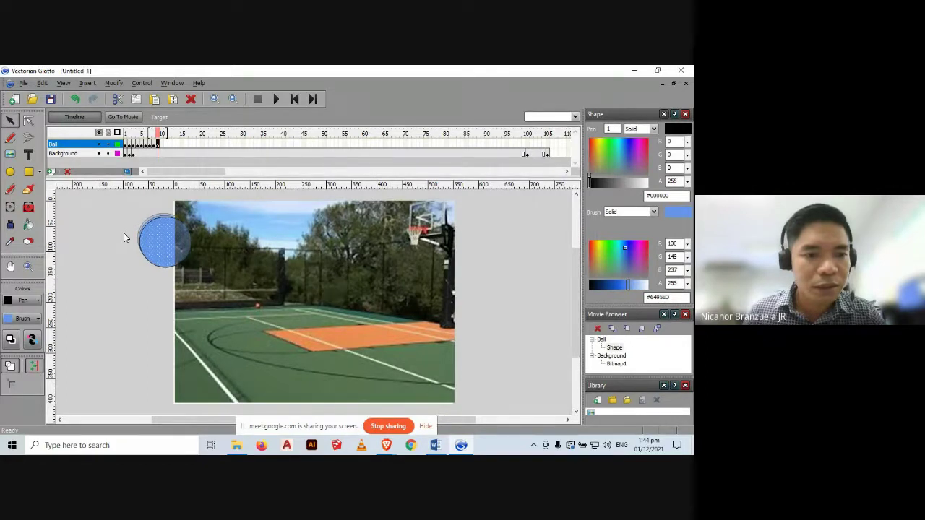
{"action": "key", "text": "Right"}
{"action": "key", "text": "Down"}
{"action": "key", "text": "Down"}
{"action": "key", "text": "Down"}
{"action": "key", "text": "Right"}
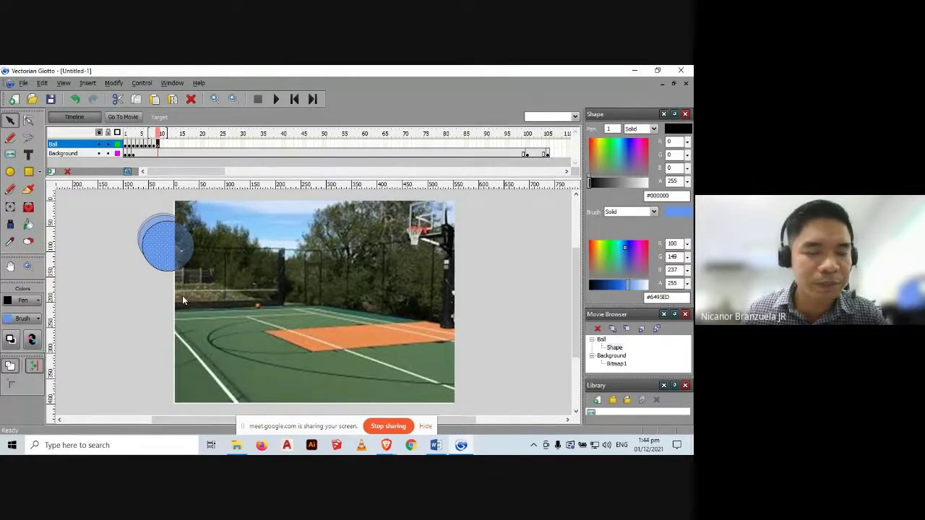
Insert a keyframe at frame 10 of the Ball layer and shift the circle right and clearly further down than in frame 9.
{"action": "left_click", "coordinate": [162, 143]}
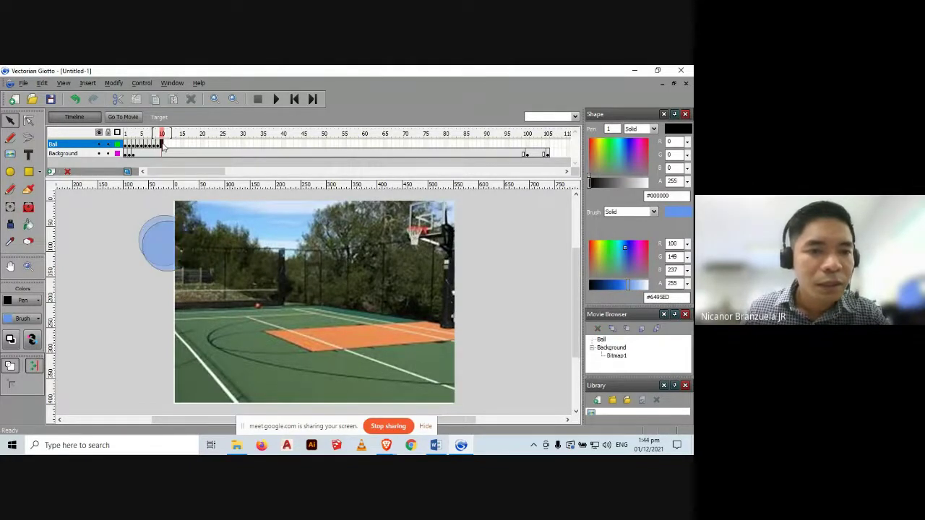
{"action": "right_click", "coordinate": [163, 146]}
{"action": "left_click", "coordinate": [209, 200]}
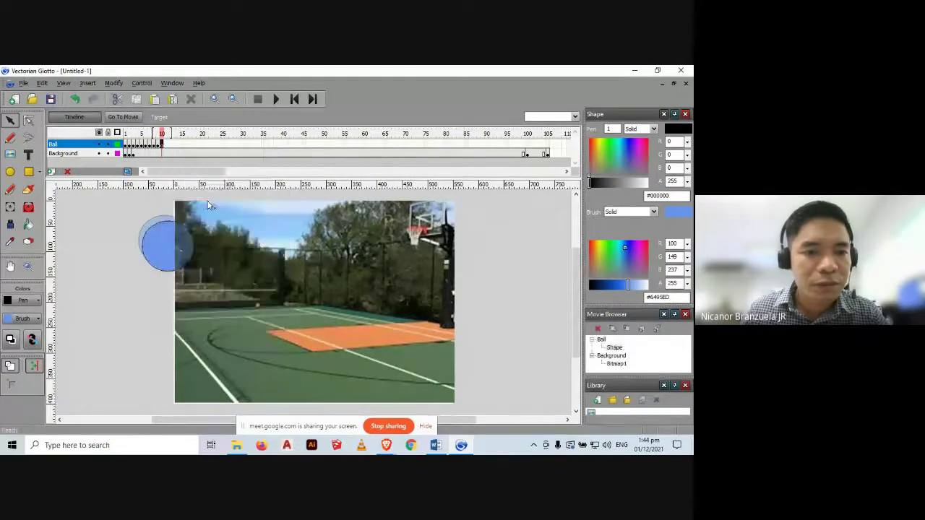
{"action": "left_click", "coordinate": [185, 227]}
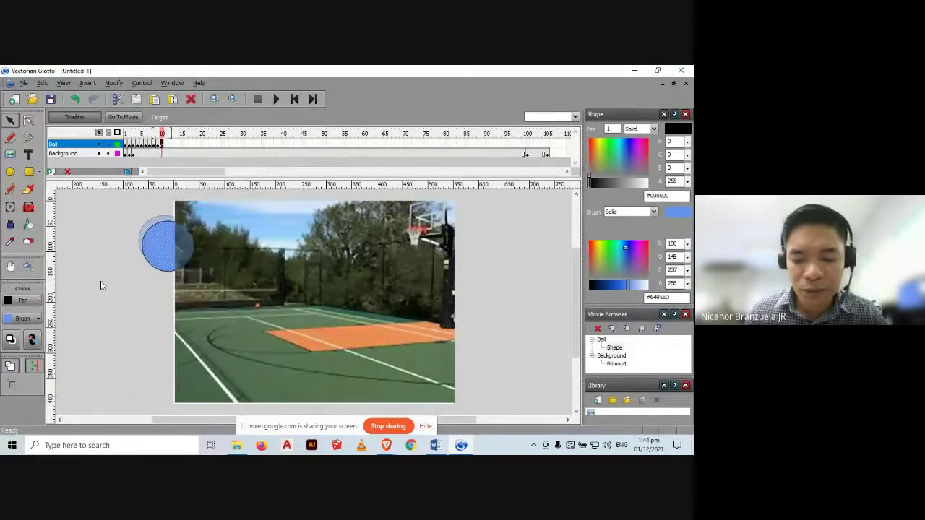
{"action": "key", "text": "Right"}
{"action": "key", "text": "Right"}
{"action": "key", "text": "Right"}
{"action": "key", "text": "Right"}
{"action": "key", "text": "Down"}
{"action": "key", "text": "Down"}
{"action": "key", "text": "Down"}
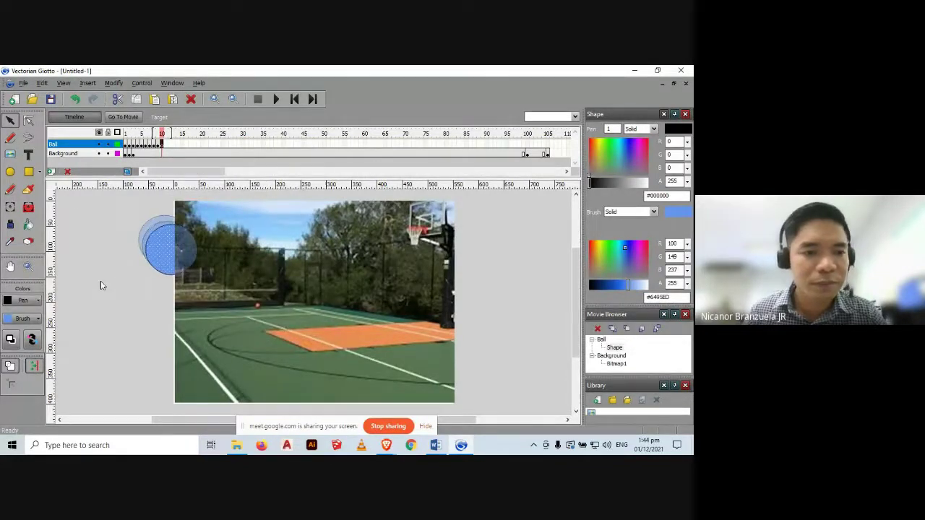
{"action": "key", "text": "Down"}
{"action": "key", "text": "Down"}
{"action": "key", "text": "Down"}
{"action": "key", "text": "Down"}
{"action": "key", "text": "Down"}
{"action": "key", "text": "Down"}
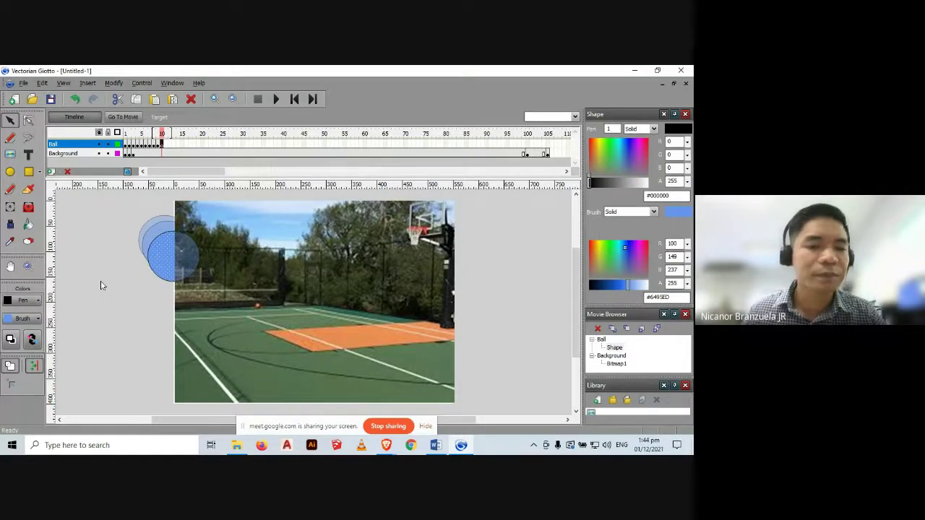
Insert a keyframe at frame 11 of the Ball layer and move the circle right and down by a larger distance than in frame 10.
{"action": "left_click", "coordinate": [167, 143]}
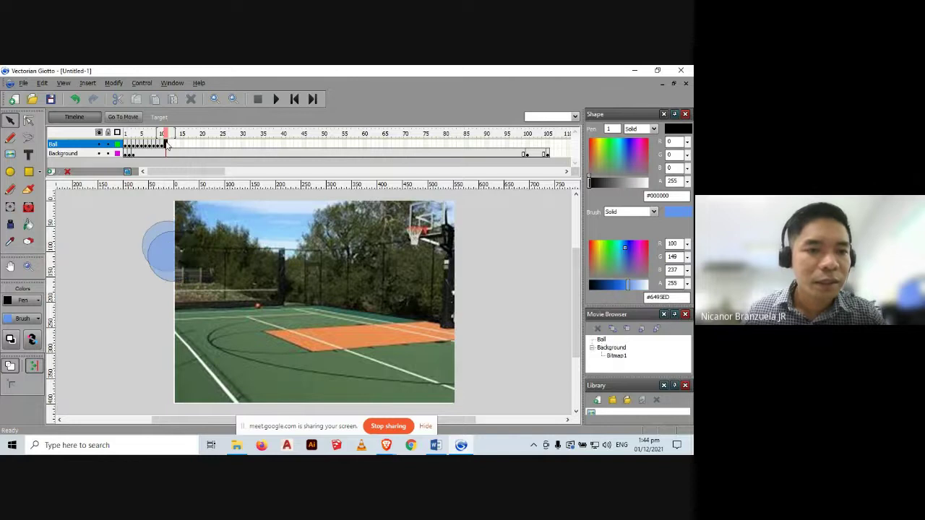
{"action": "right_click", "coordinate": [166, 143]}
{"action": "left_click", "coordinate": [202, 194]}
{"action": "left_click", "coordinate": [160, 261]}
{"action": "key", "text": "Down"}
{"action": "key", "text": "Down"}
{"action": "key", "text": "Down"}
{"action": "key", "text": "Down"}
{"action": "key", "text": "Down"}
{"action": "key", "text": "Down"}
{"action": "key", "text": "Right"}
{"action": "key", "text": "Right"}
{"action": "key", "text": "Right"}
{"action": "key", "text": "Right"}
{"action": "key", "text": "Down"}
{"action": "key", "text": "Down"}
{"action": "key", "text": "Down"}
{"action": "key", "text": "Down"}
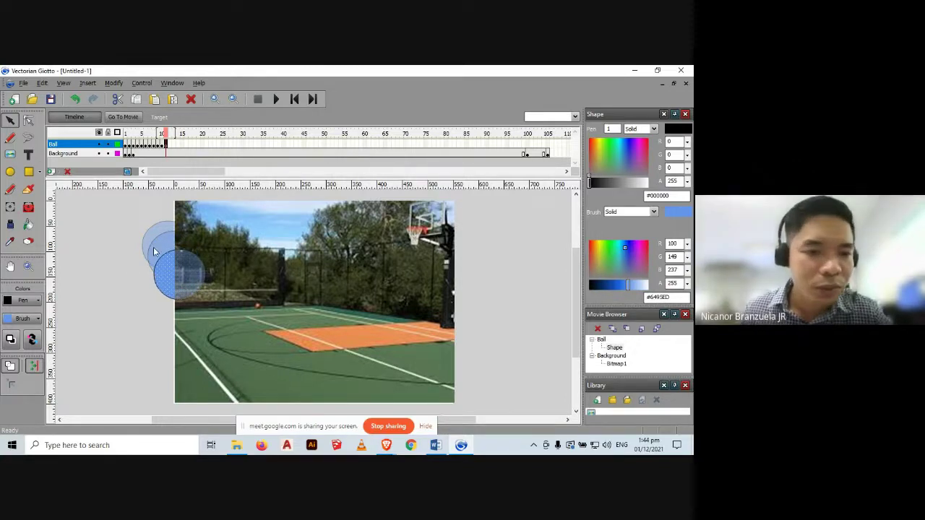
Turn off Onion Skin and go through the Ball layer's frames from 2 to 11 to check the ball's falling motion.
{"action": "left_click", "coordinate": [129, 144]}
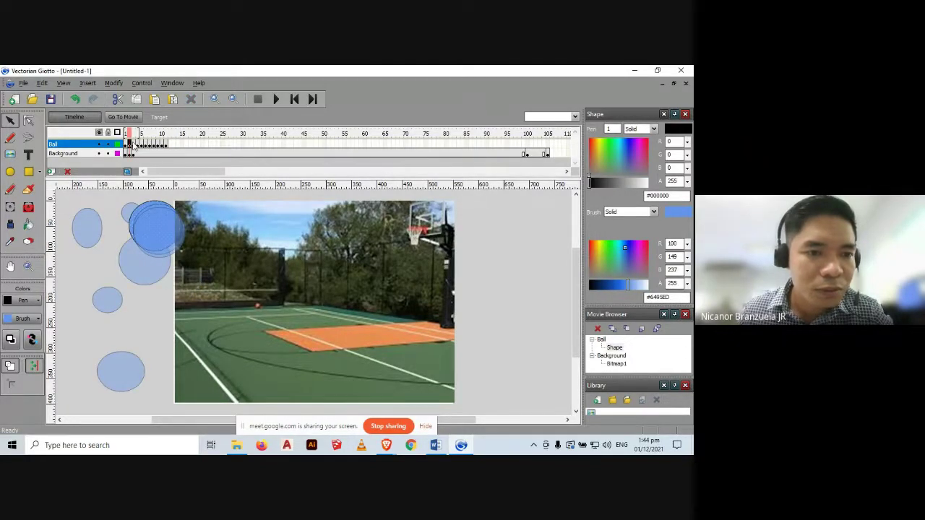
{"action": "left_click", "coordinate": [128, 171]}
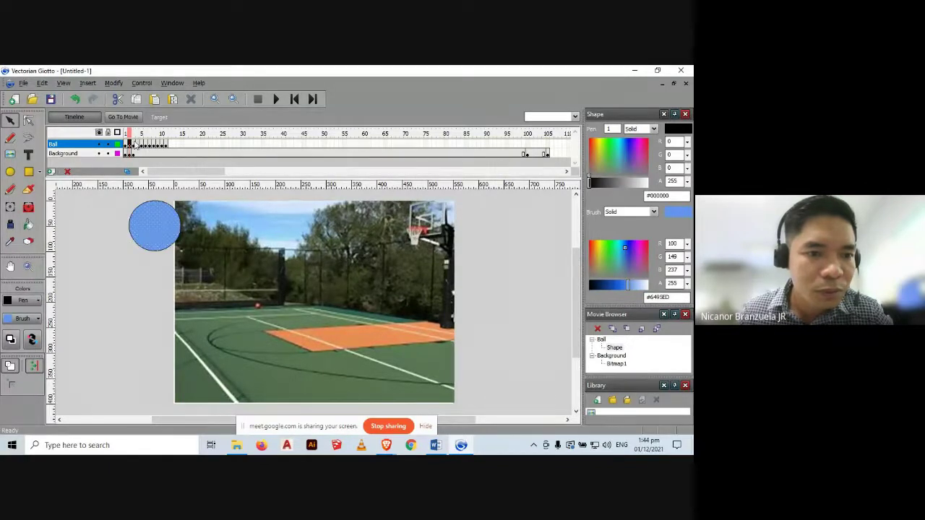
{"action": "left_click", "coordinate": [133, 145]}
{"action": "left_click", "coordinate": [138, 145]}
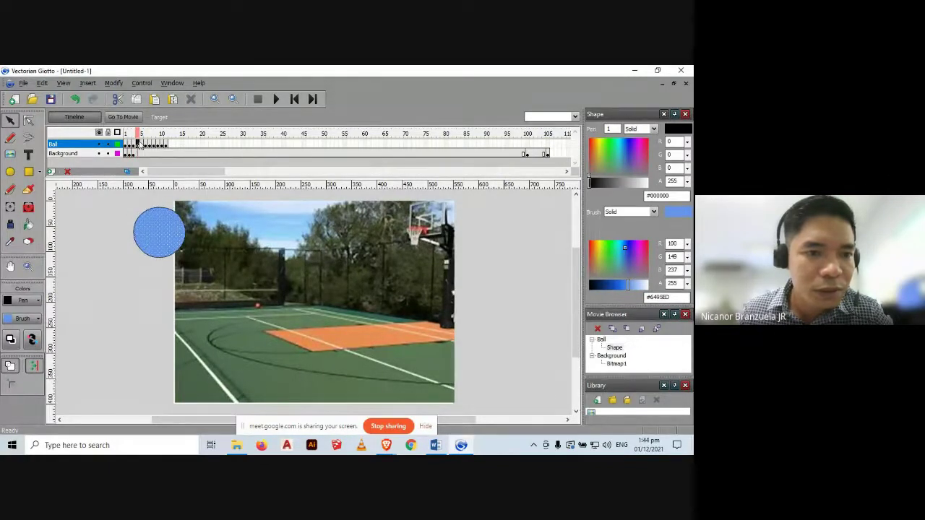
{"action": "left_click", "coordinate": [144, 144]}
{"action": "left_click", "coordinate": [150, 145]}
{"action": "left_click", "coordinate": [154, 146]}
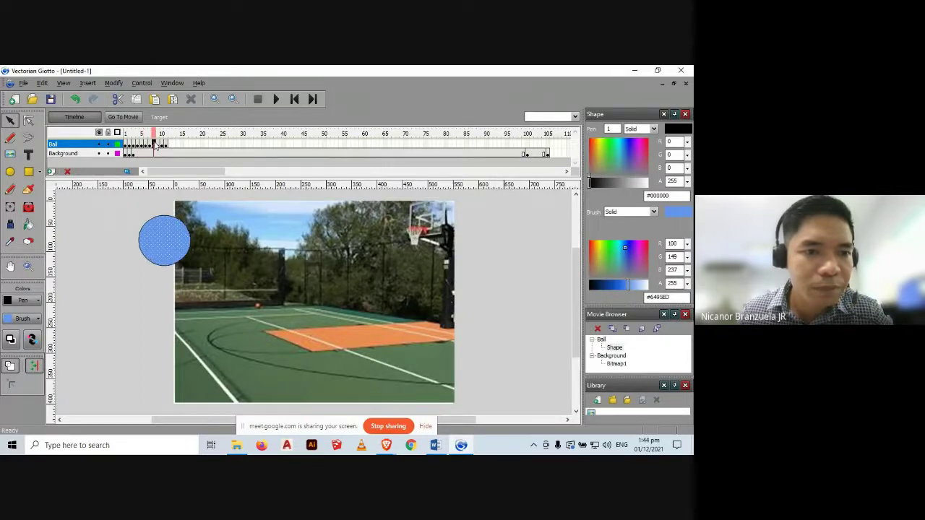
{"action": "left_click", "coordinate": [158, 145]}
{"action": "left_click", "coordinate": [162, 145]}
{"action": "left_click", "coordinate": [167, 145]}
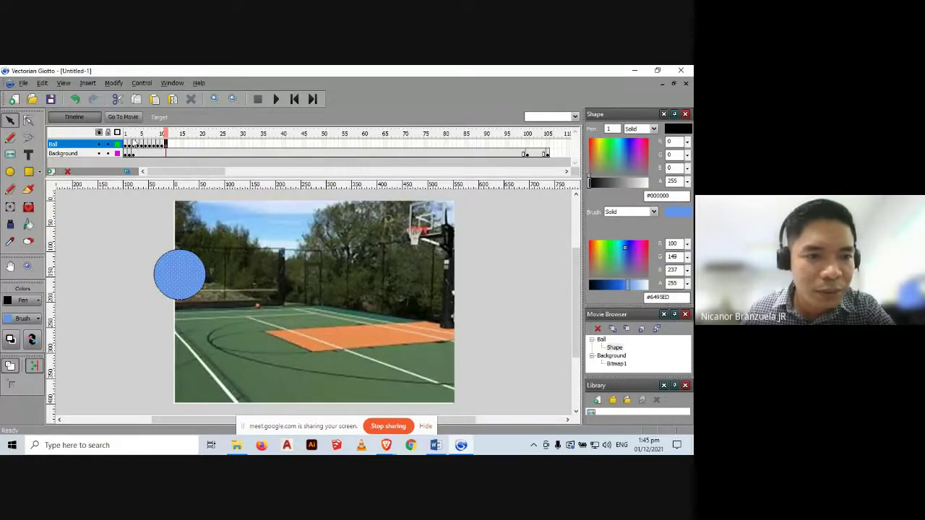
Step through the Ball layer once more, frame by frame from 2 to 11, to review the ball's accelerating fall.
{"action": "left_click", "coordinate": [128, 143]}
{"action": "left_click", "coordinate": [134, 144]}
{"action": "left_click", "coordinate": [138, 144]}
{"action": "left_click", "coordinate": [142, 145]}
{"action": "left_click", "coordinate": [146, 144]}
{"action": "left_click", "coordinate": [149, 144]}
{"action": "left_click", "coordinate": [153, 144]}
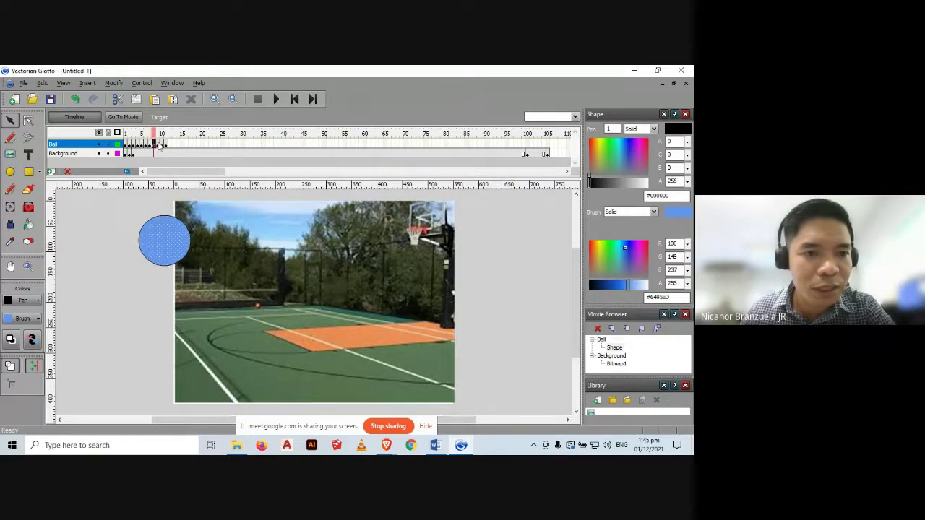
{"action": "left_click", "coordinate": [158, 145]}
{"action": "left_click", "coordinate": [162, 145]}
{"action": "left_click", "coordinate": [166, 144]}
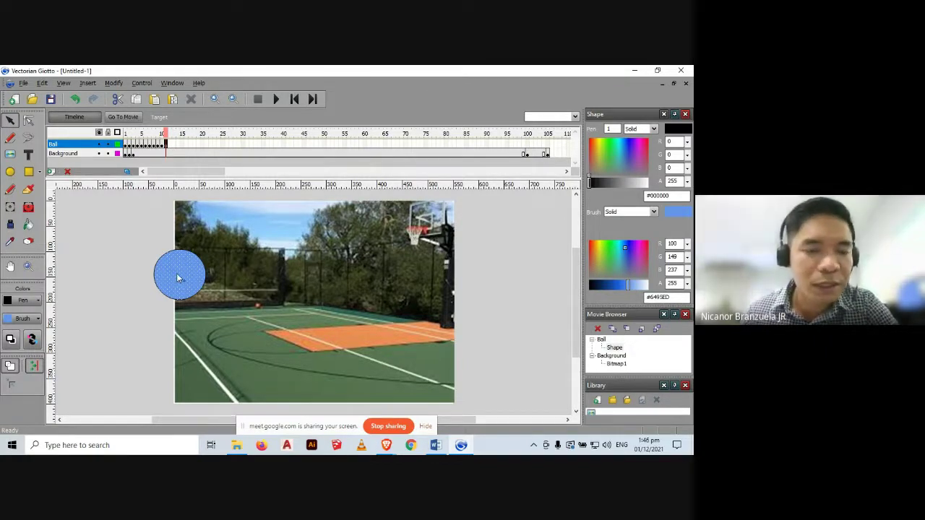
Insert a keyframe at frame 12 of the Ball layer and turn Onion Skin back on.
{"action": "left_click", "coordinate": [170, 145]}
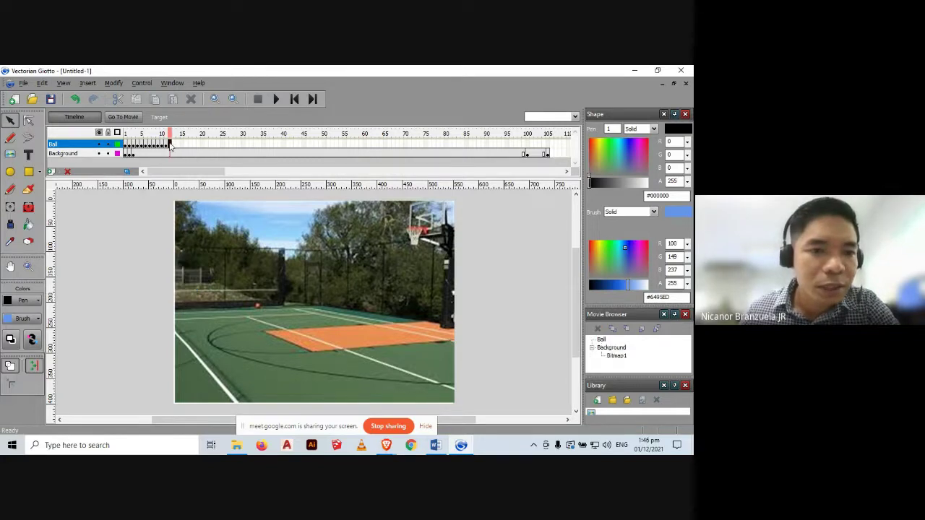
{"action": "right_click", "coordinate": [170, 145]}
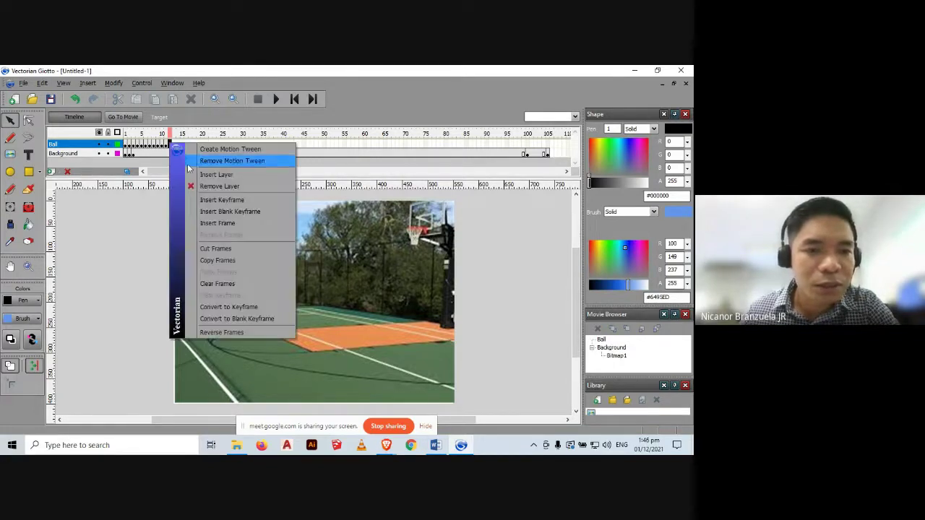
{"action": "left_click", "coordinate": [217, 199]}
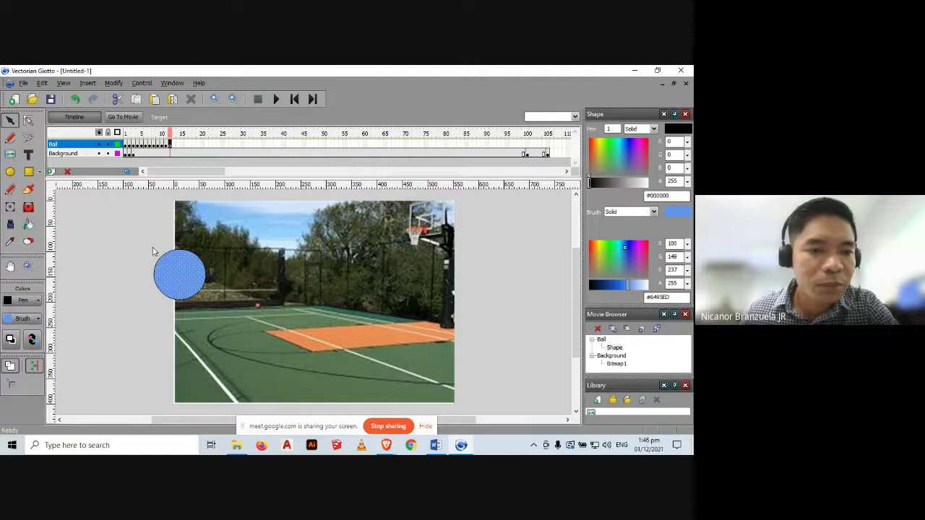
{"action": "left_click", "coordinate": [128, 174]}
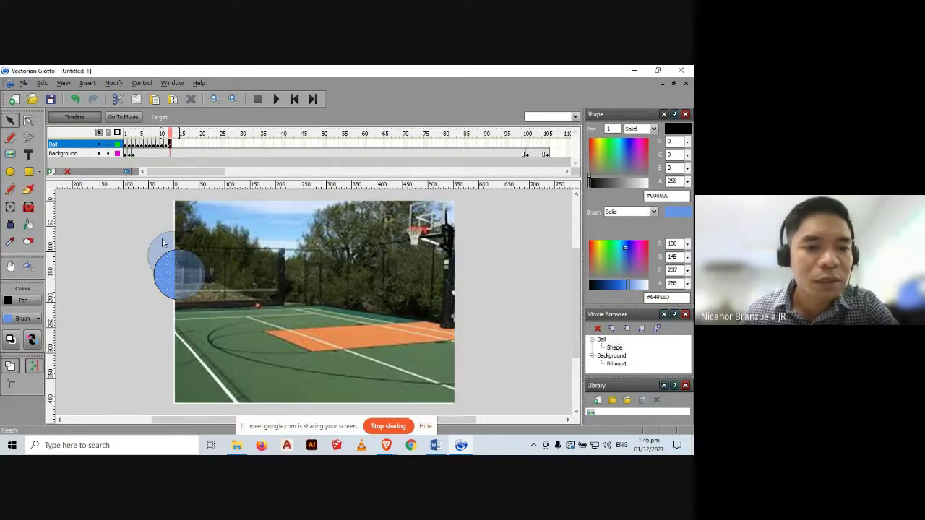
Move the circle in frame 12 down by about half its diameter and slightly right of its frame 11 position.
{"action": "left_click", "coordinate": [165, 274]}
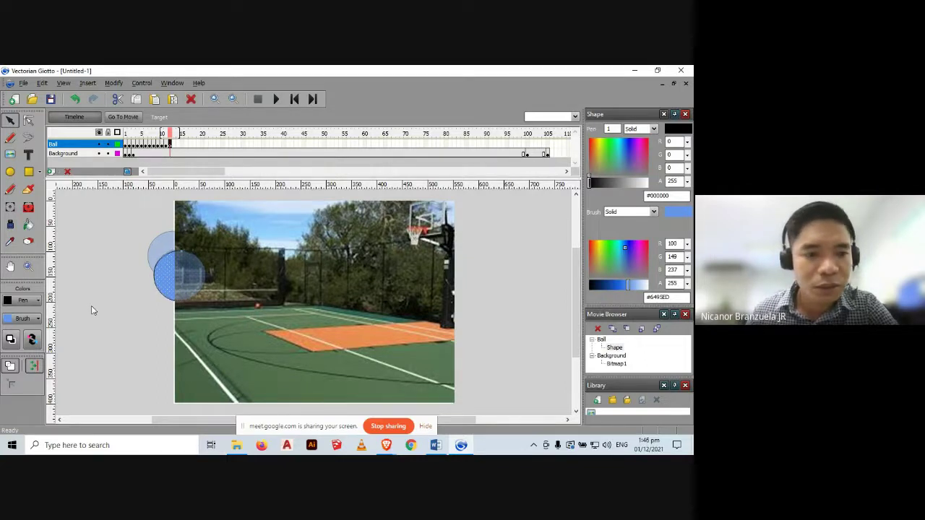
{"action": "key", "text": "Down"}
{"action": "key", "text": "Down"}
{"action": "key", "text": "Down"}
{"action": "key", "text": "Down"}
{"action": "key", "text": "Down"}
{"action": "key", "text": "Down"}
{"action": "key", "text": "Down"}
{"action": "key", "text": "Down"}
{"action": "key", "text": "Down"}
{"action": "key", "text": "Down"}
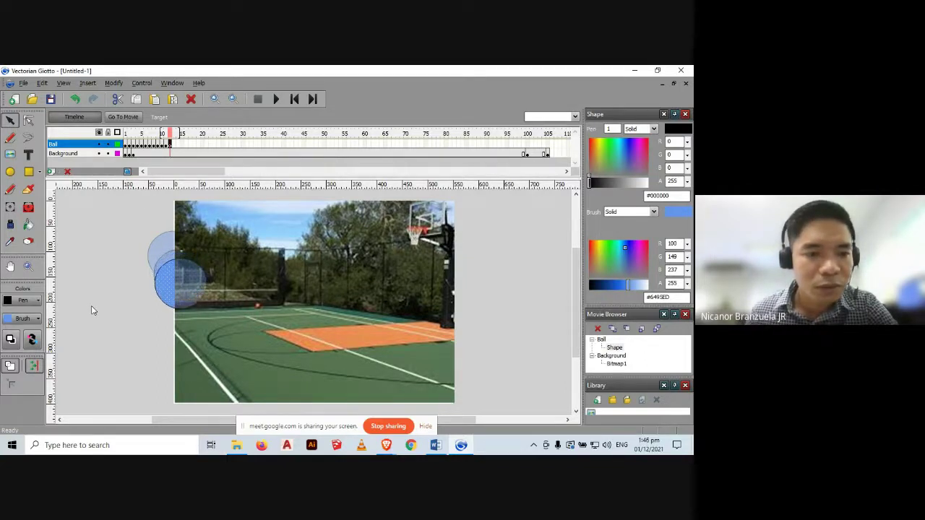
{"action": "key", "text": "Right"}
{"action": "key", "text": "Right"}
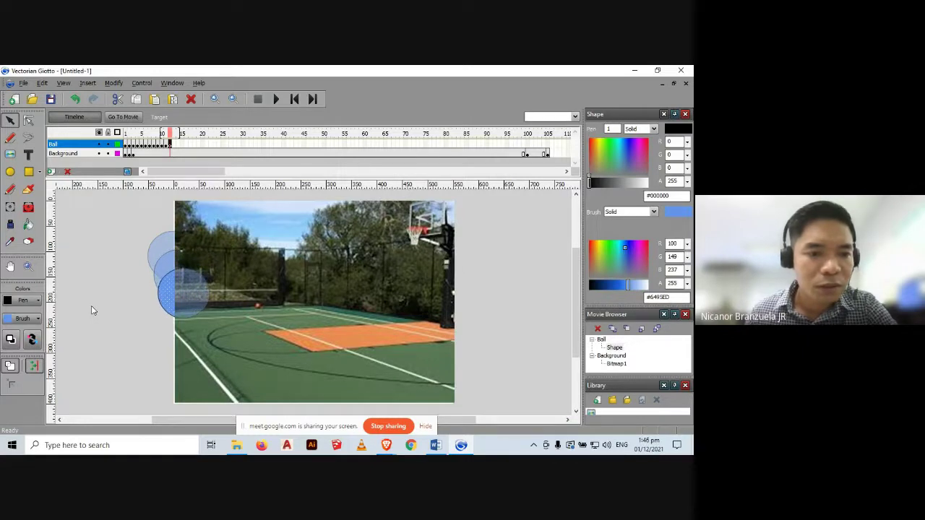
{"action": "key", "text": "Down"}
{"action": "key", "text": "Down"}
{"action": "key", "text": "Down"}
{"action": "key", "text": "Down"}
{"action": "key", "text": "Down"}
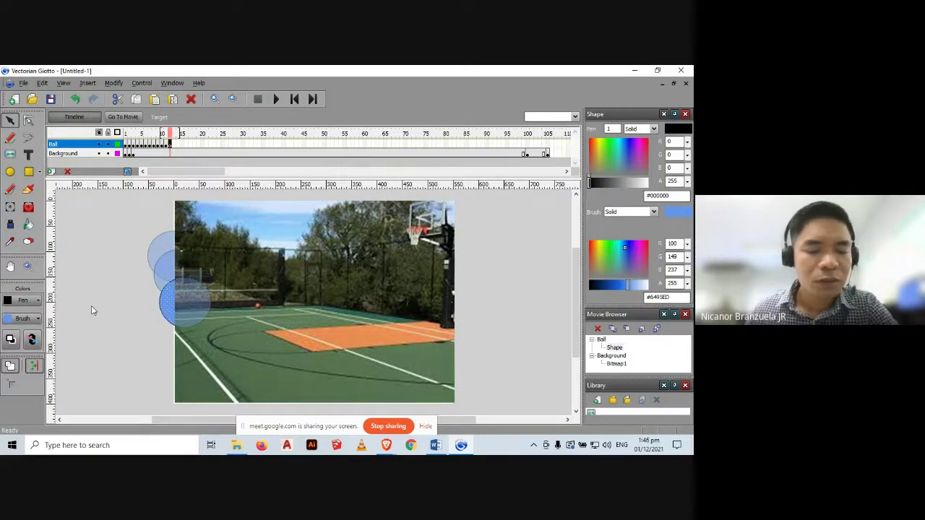
Insert a keyframe at frame 13 of the Ball layer and move the circle down and right by a larger distance than in frame 12.
{"action": "right_click", "coordinate": [173, 145]}
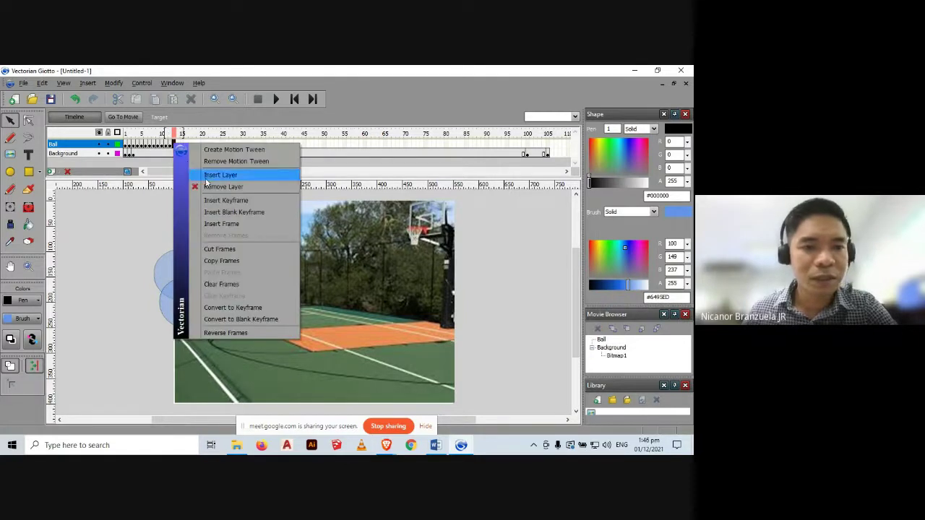
{"action": "left_click", "coordinate": [221, 201]}
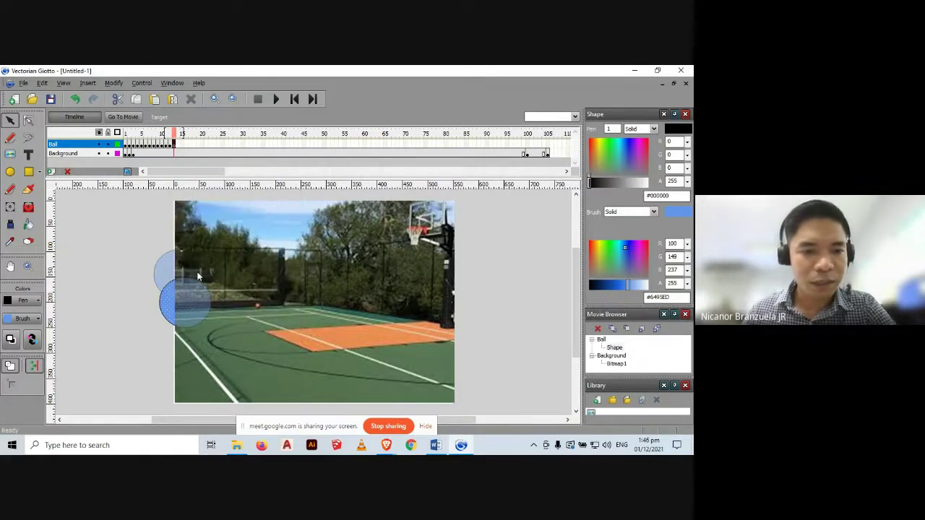
{"action": "left_click", "coordinate": [170, 313]}
{"action": "key", "text": "Down"}
{"action": "key", "text": "Down"}
{"action": "key", "text": "Down"}
{"action": "key", "text": "Down"}
{"action": "key", "text": "Down"}
{"action": "key", "text": "Down"}
{"action": "key", "text": "Down"}
{"action": "key", "text": "Down"}
{"action": "key", "text": "Down"}
{"action": "key", "text": "Down"}
{"action": "key", "text": "Down"}
{"action": "key", "text": "Down"}
{"action": "key", "text": "Down"}
{"action": "key", "text": "Down"}
{"action": "key", "text": "Down"}
{"action": "key", "text": "Down"}
{"action": "key", "text": "Down"}
{"action": "key", "text": "Down"}
{"action": "key", "text": "Down"}
{"action": "key", "text": "Down"}
{"action": "key", "text": "Down"}
{"action": "key", "text": "Down"}
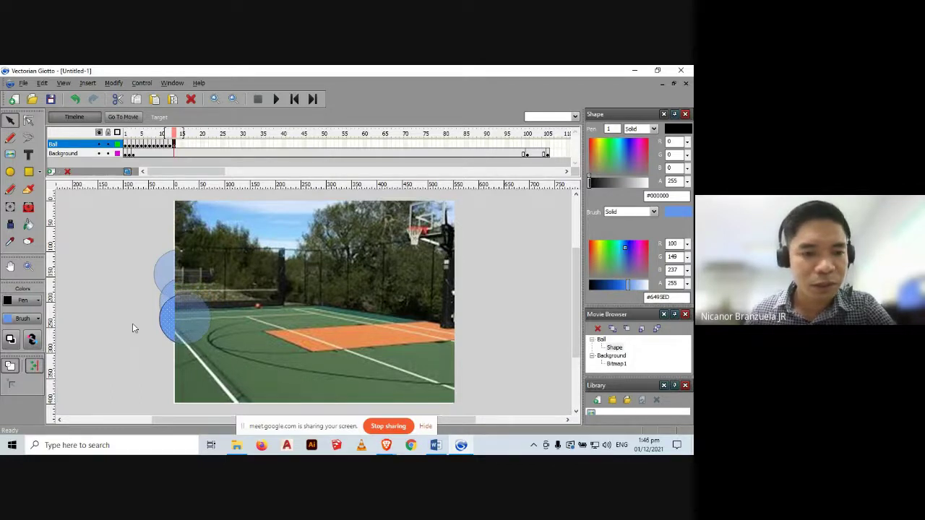
{"action": "key", "text": "Right"}
{"action": "key", "text": "Right"}
{"action": "key", "text": "Right"}
{"action": "key", "text": "Right"}
{"action": "key", "text": "Right"}
{"action": "key", "text": "Right"}
{"action": "key", "text": "Down"}
{"action": "key", "text": "Down"}
{"action": "key", "text": "Down"}
{"action": "key", "text": "Down"}
{"action": "key", "text": "Down"}
{"action": "key", "text": "Down"}
{"action": "key", "text": "Down"}
{"action": "key", "text": "Right"}
{"action": "key", "text": "Right"}
{"action": "key", "text": "Right"}
{"action": "key", "text": "Right"}
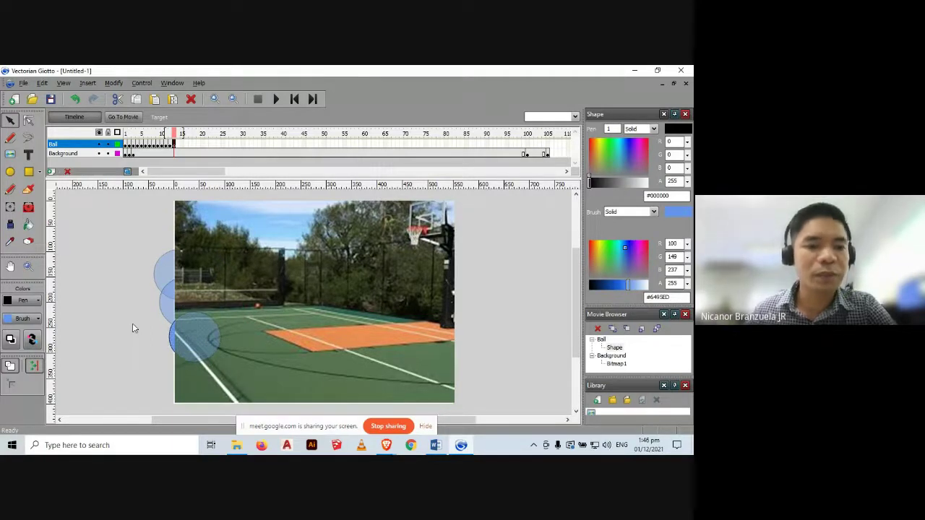
Insert a keyframe at frame 14 of the Ball layer and move the circle down and slightly right to the court's lower edge.
{"action": "left_click", "coordinate": [178, 146]}
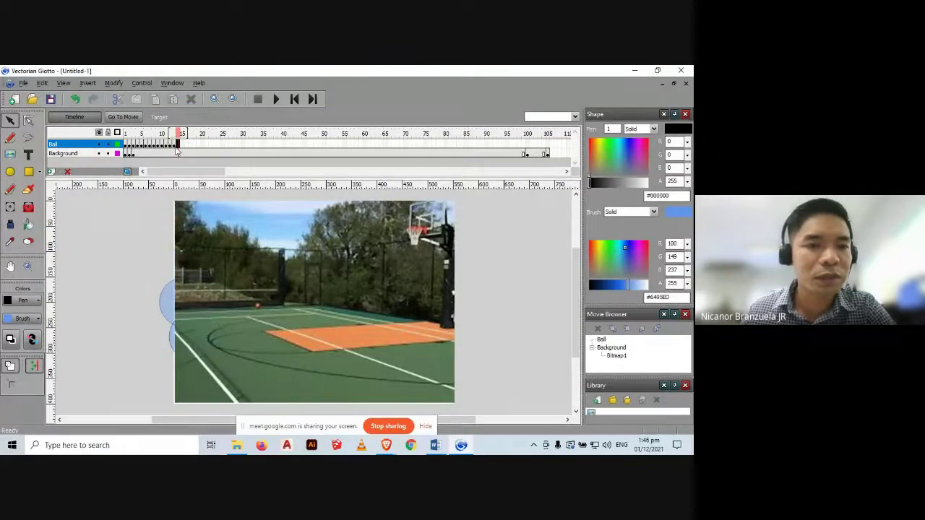
{"action": "right_click", "coordinate": [181, 143]}
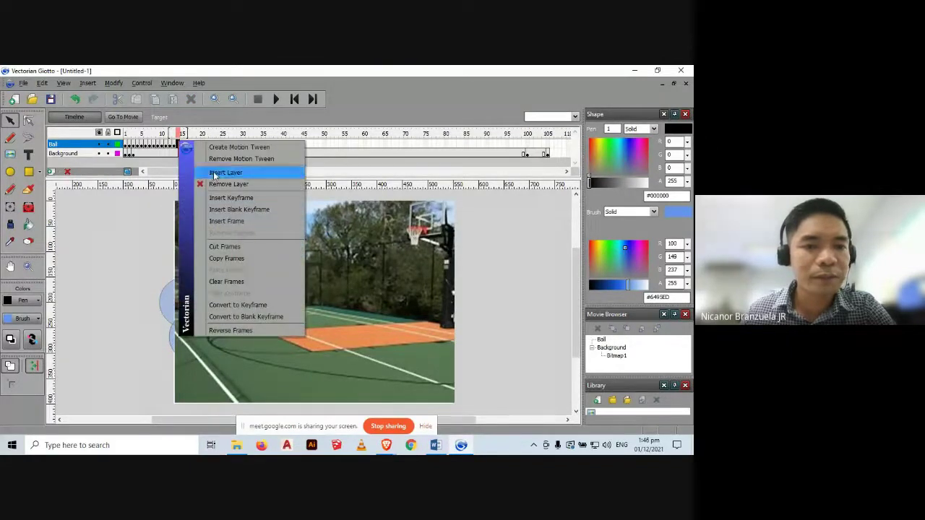
{"action": "left_click", "coordinate": [226, 199]}
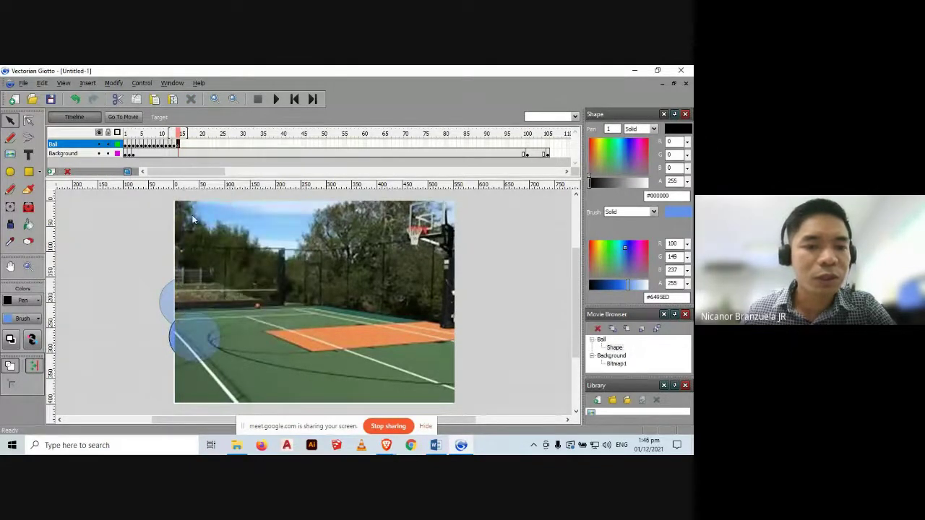
{"action": "left_click", "coordinate": [185, 335]}
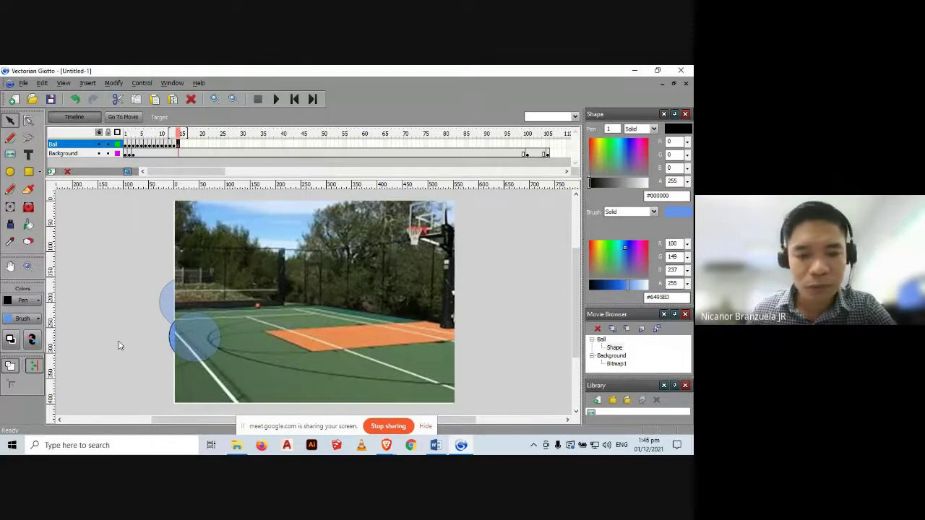
{"action": "key", "text": "Down"}
{"action": "key", "text": "Down"}
{"action": "key", "text": "Down"}
{"action": "key", "text": "Down"}
{"action": "key", "text": "Down"}
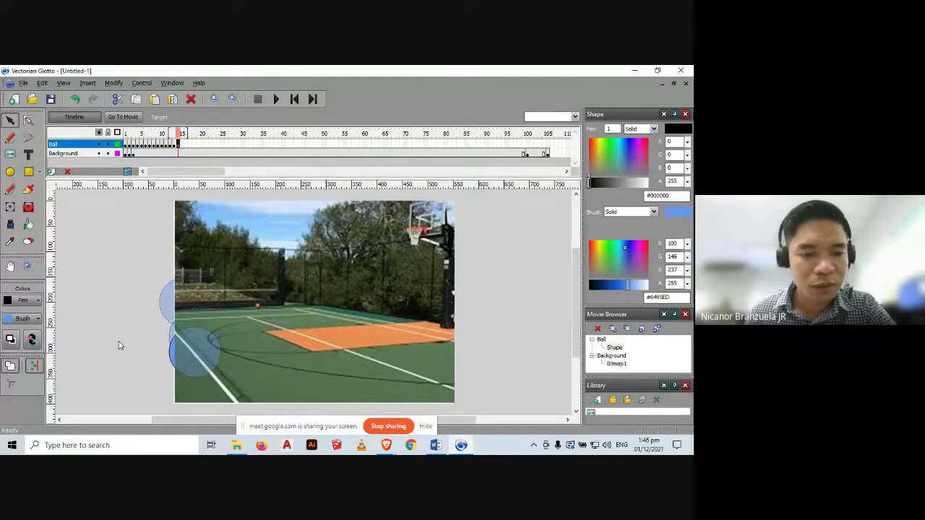
{"action": "key", "text": "Down"}
{"action": "key", "text": "Down"}
{"action": "key", "text": "Down"}
{"action": "key", "text": "Down"}
{"action": "key", "text": "Down"}
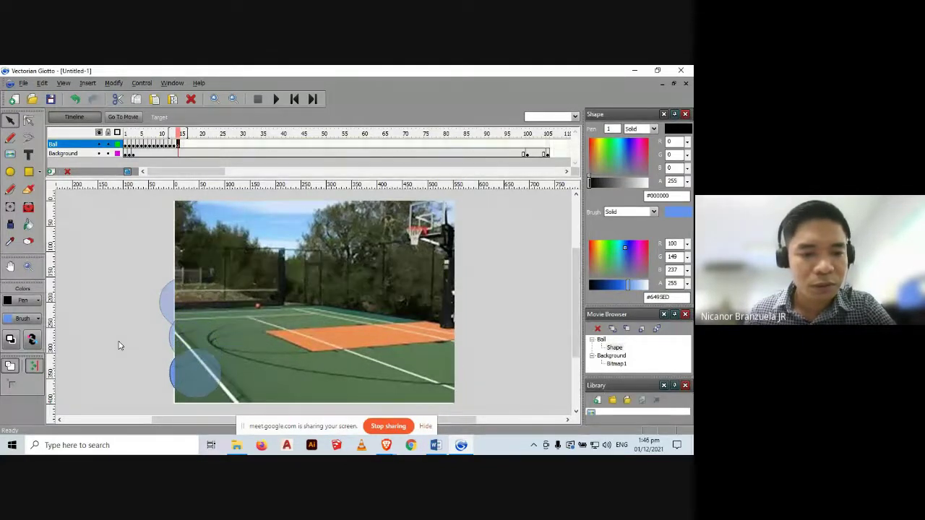
{"action": "key", "text": "Right"}
{"action": "key", "text": "Right"}
{"action": "key", "text": "Right"}
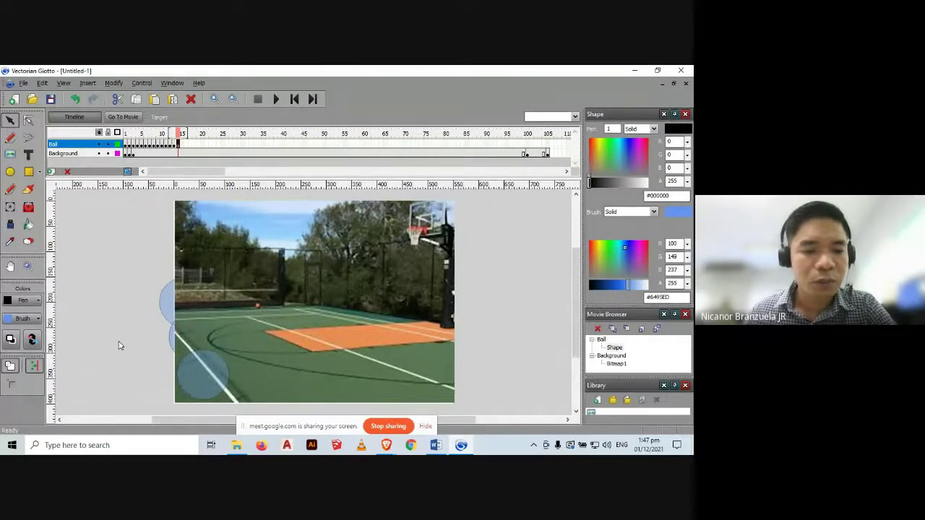
Insert a keyframe at frame 15 of the Ball layer and stretch the circle horizontally on both sides with free transform.
{"action": "left_click", "coordinate": [183, 145]}
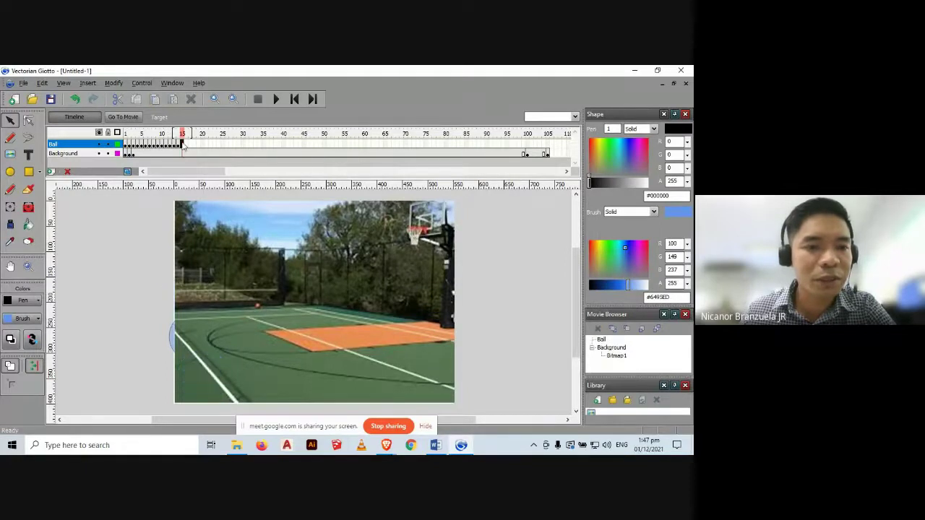
{"action": "right_click", "coordinate": [183, 144]}
{"action": "left_click", "coordinate": [216, 196]}
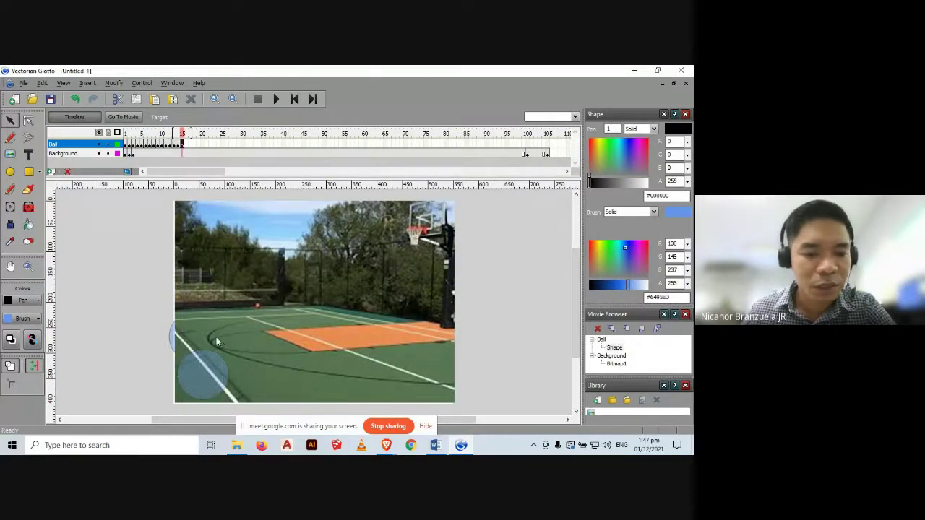
{"action": "left_click", "coordinate": [200, 383]}
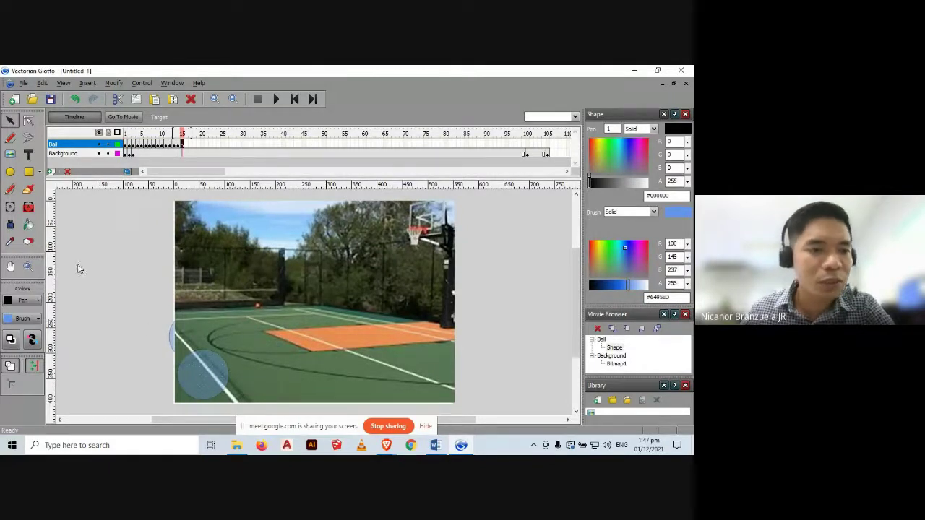
{"action": "left_click", "coordinate": [11, 208]}
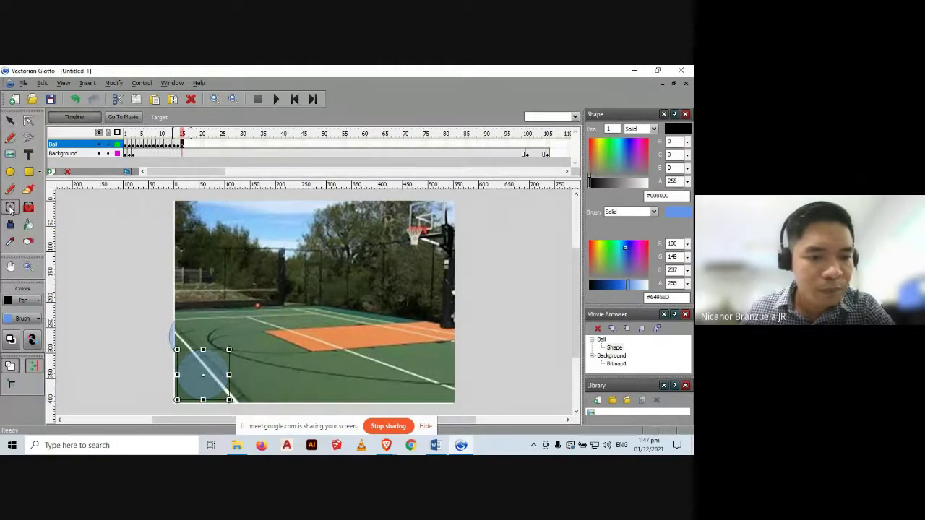
{"action": "left_click_drag", "start_coordinate": [230, 375], "coordinate": [240, 375]}
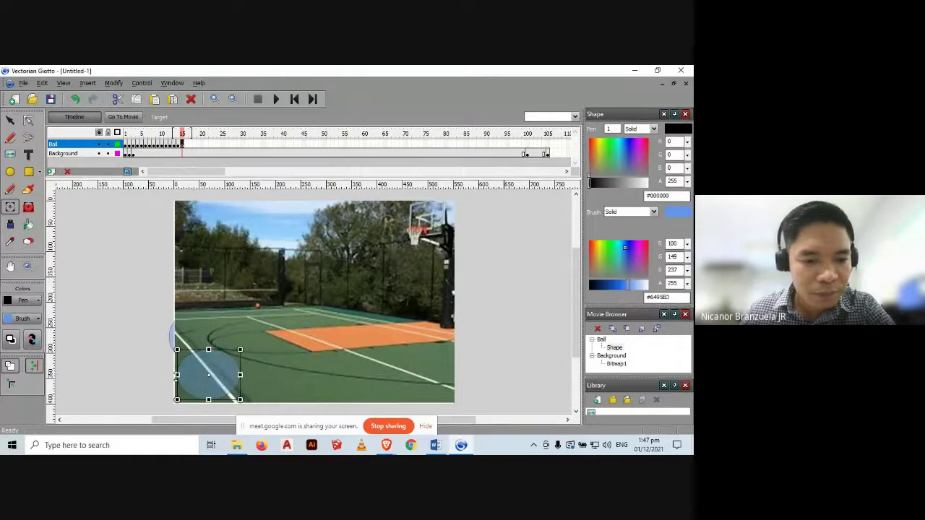
{"action": "left_click", "coordinate": [176, 375]}
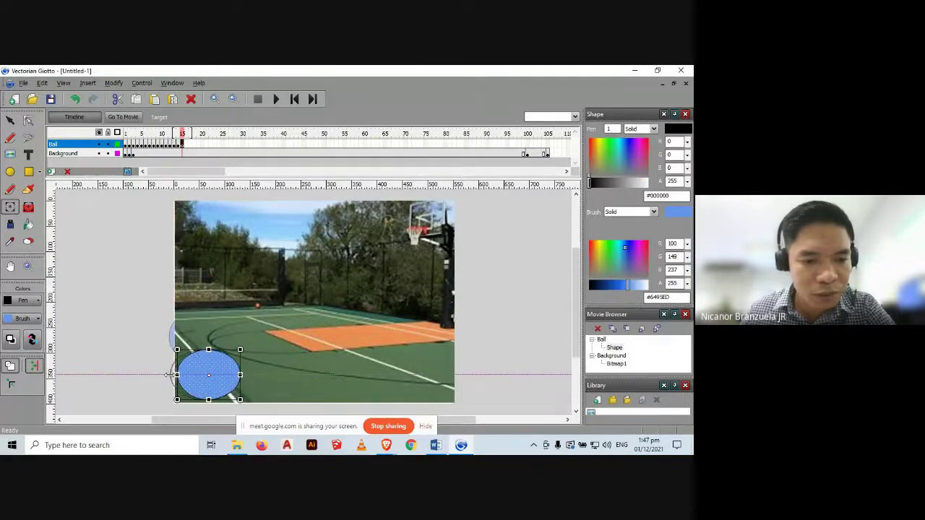
{"action": "left_click_drag", "start_coordinate": [174, 374], "coordinate": [169, 374]}
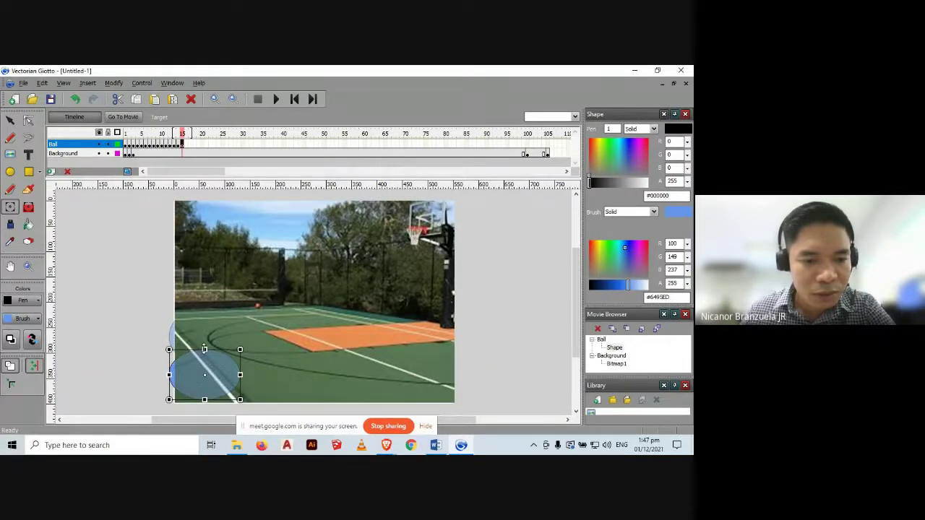
Squash the frame 15 ball from its upper edge into a flat oval and shift it slightly right.
{"action": "left_click", "coordinate": [205, 349]}
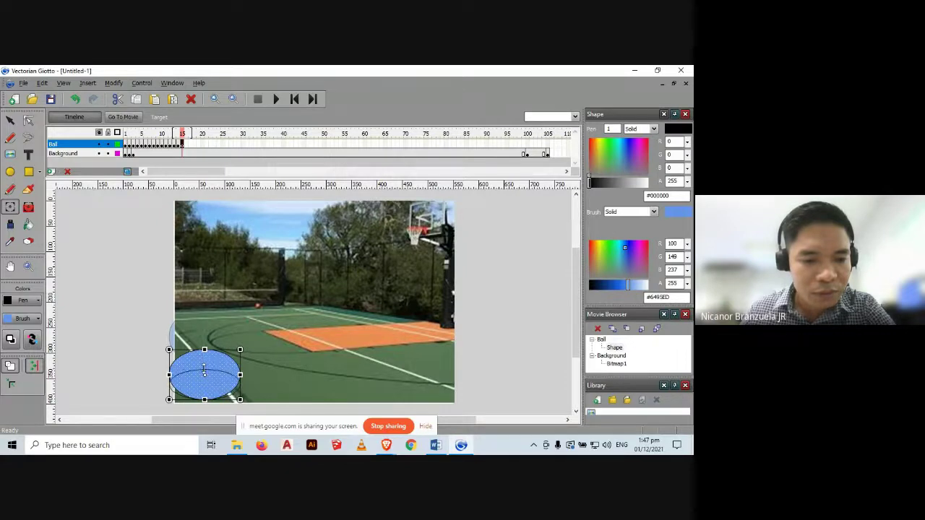
{"action": "left_click_drag", "start_coordinate": [205, 371], "coordinate": [204, 369]}
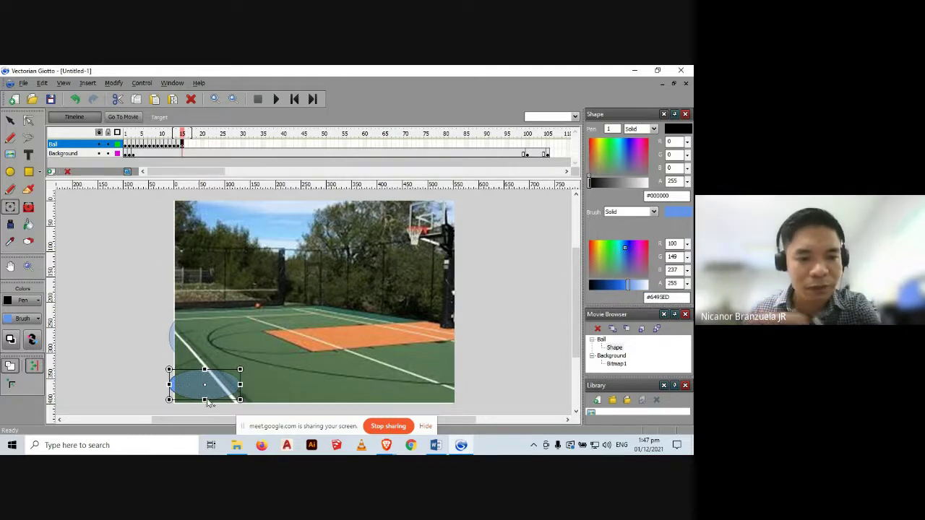
{"action": "left_click", "coordinate": [137, 357]}
{"action": "left_click", "coordinate": [10, 120]}
{"action": "left_click", "coordinate": [194, 388]}
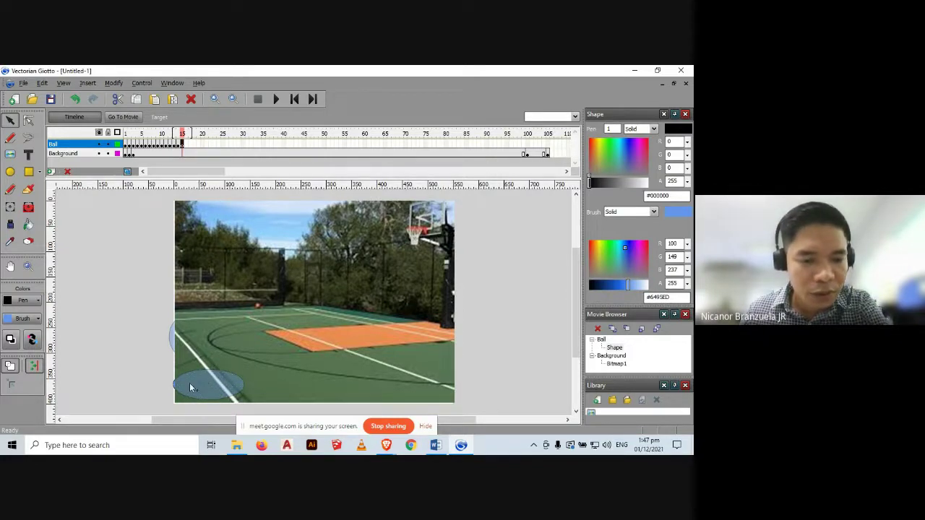
Insert a keyframe at frame 16 of the Ball layer and flatten the oval further from its upper edge with free transform.
{"action": "left_click", "coordinate": [184, 145]}
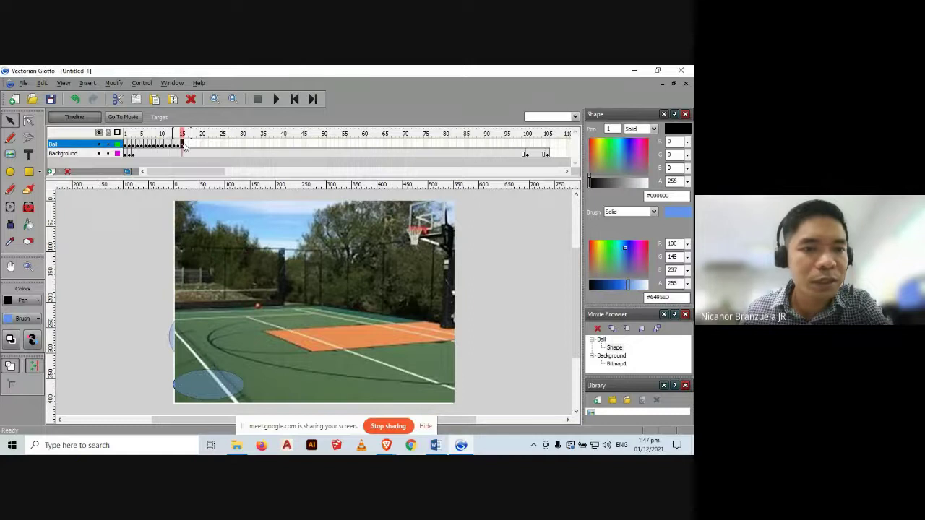
{"action": "left_click", "coordinate": [186, 144]}
{"action": "right_click", "coordinate": [186, 144]}
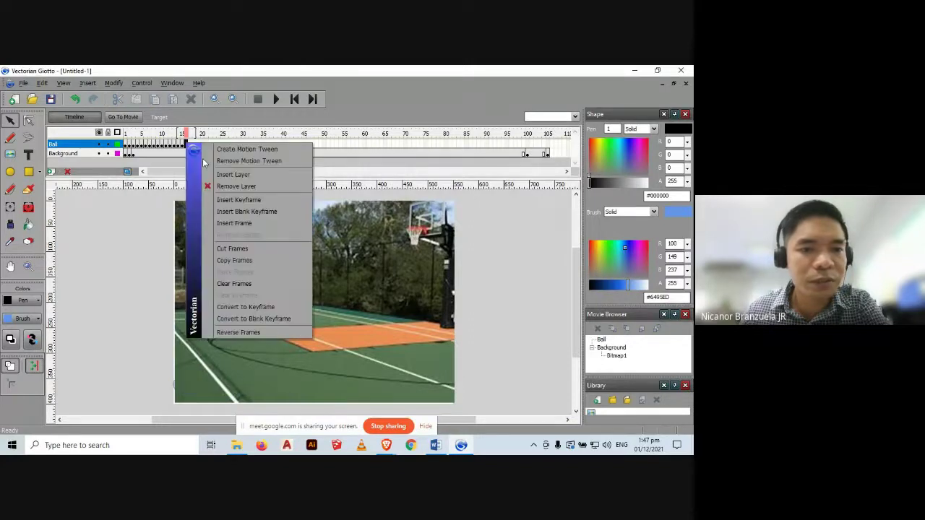
{"action": "left_click", "coordinate": [220, 198]}
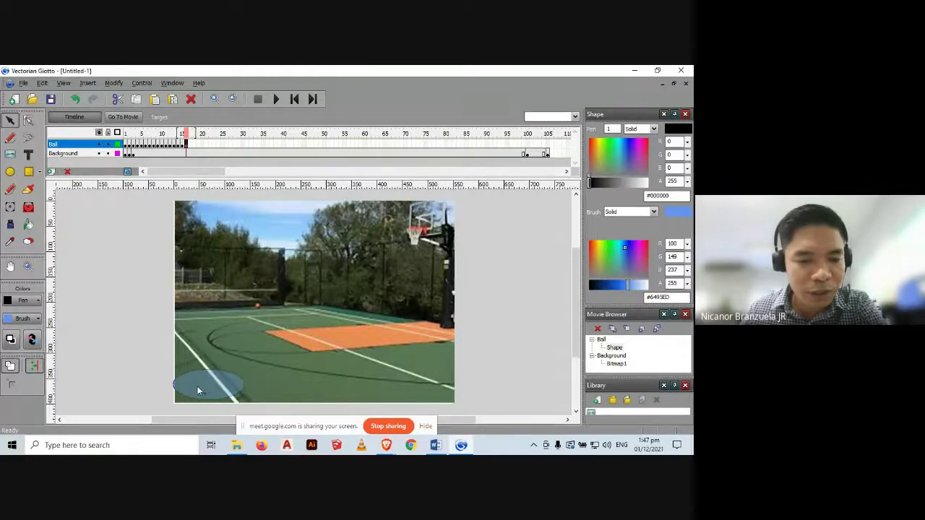
{"action": "left_click", "coordinate": [9, 208]}
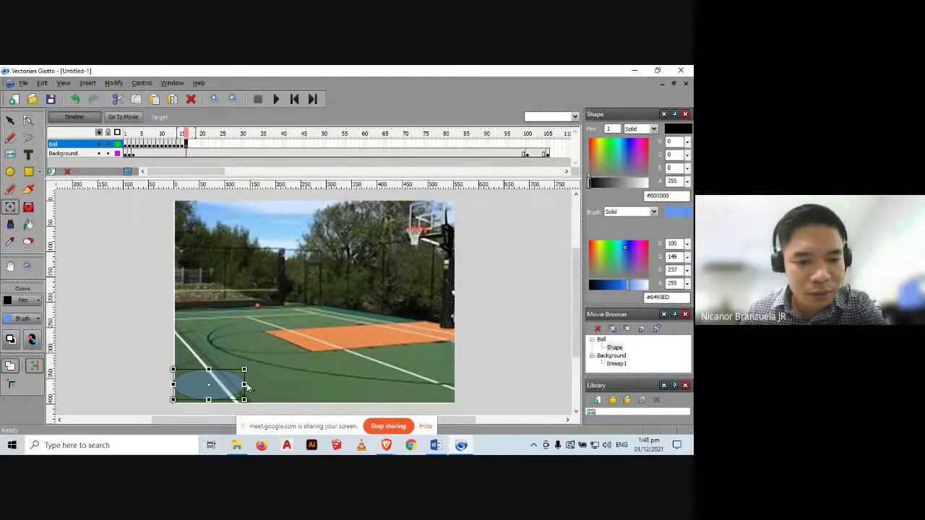
{"action": "left_click_drag", "start_coordinate": [208, 369], "coordinate": [220, 379]}
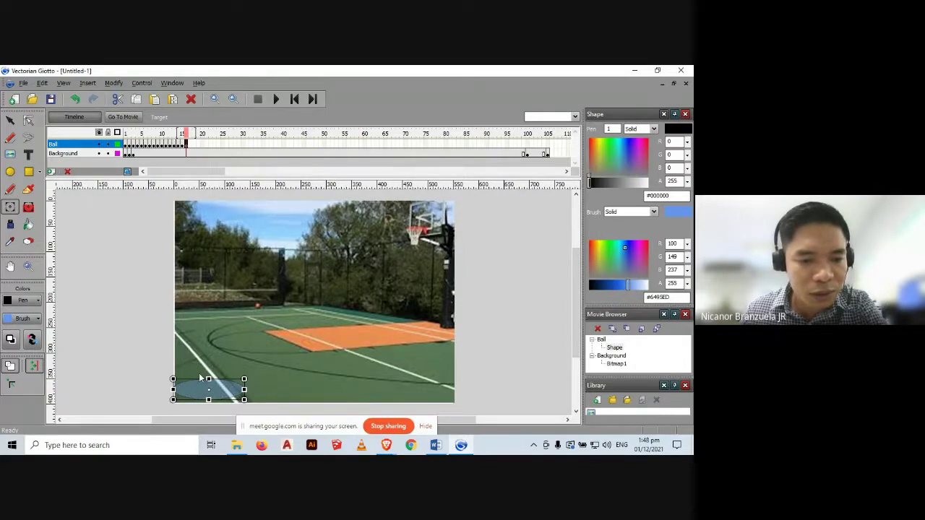
Widen the frame 16 oval slightly on both its right and left sides.
{"action": "left_click", "coordinate": [244, 389]}
{"action": "left_click_drag", "start_coordinate": [244, 389], "coordinate": [253, 390]}
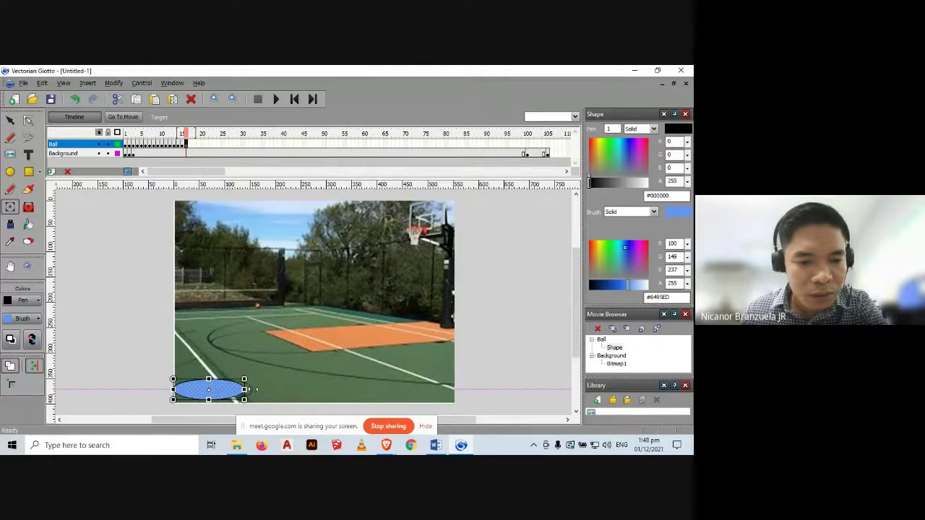
{"action": "left_click", "coordinate": [172, 390]}
{"action": "left_click_drag", "start_coordinate": [172, 390], "coordinate": [167, 389]}
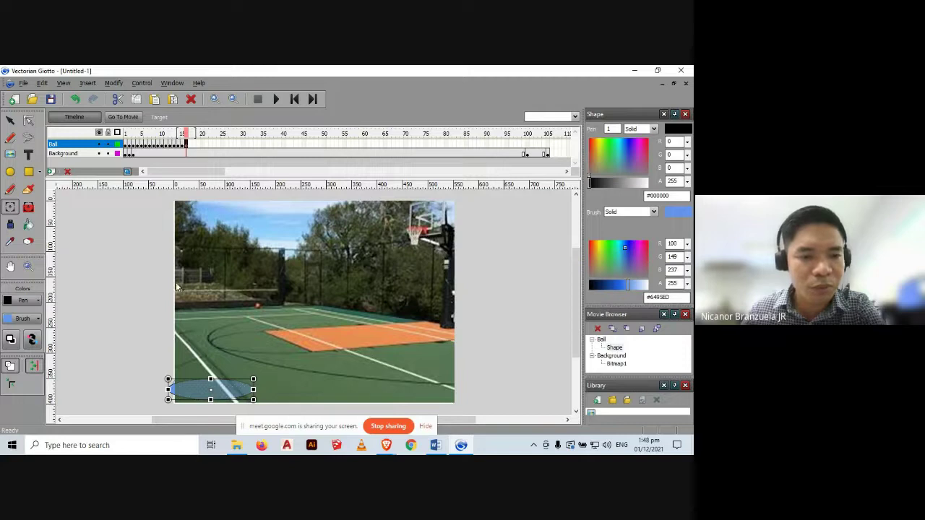
{"action": "left_click_drag", "start_coordinate": [211, 379], "coordinate": [211, 378]}
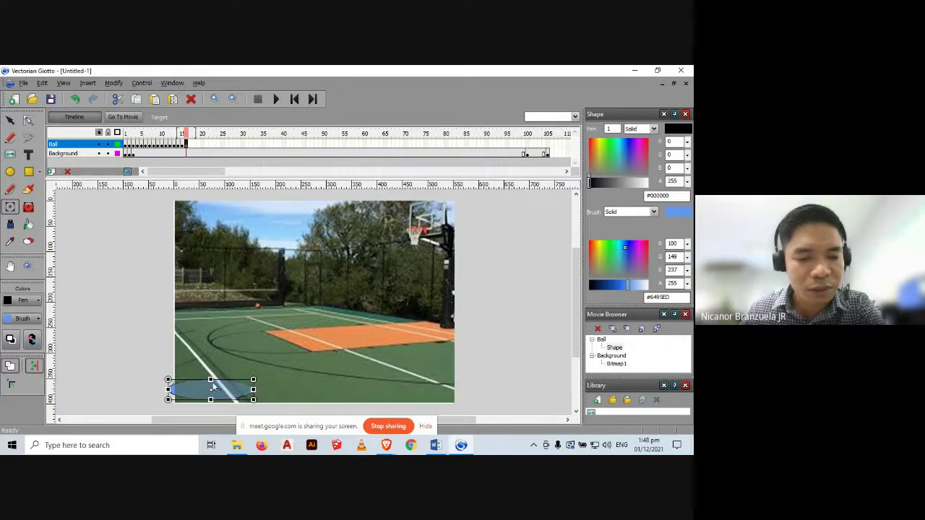
{"action": "left_click", "coordinate": [128, 358]}
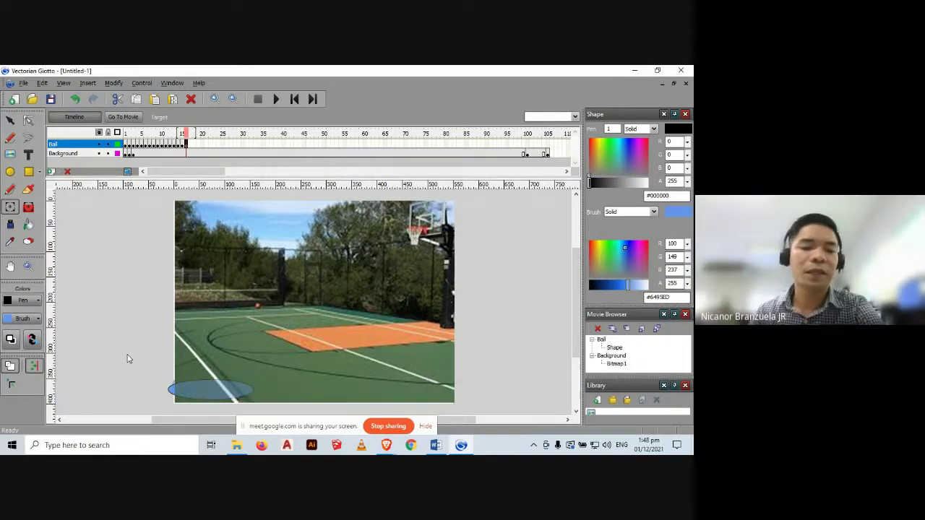
{"action": "left_click", "coordinate": [204, 396]}
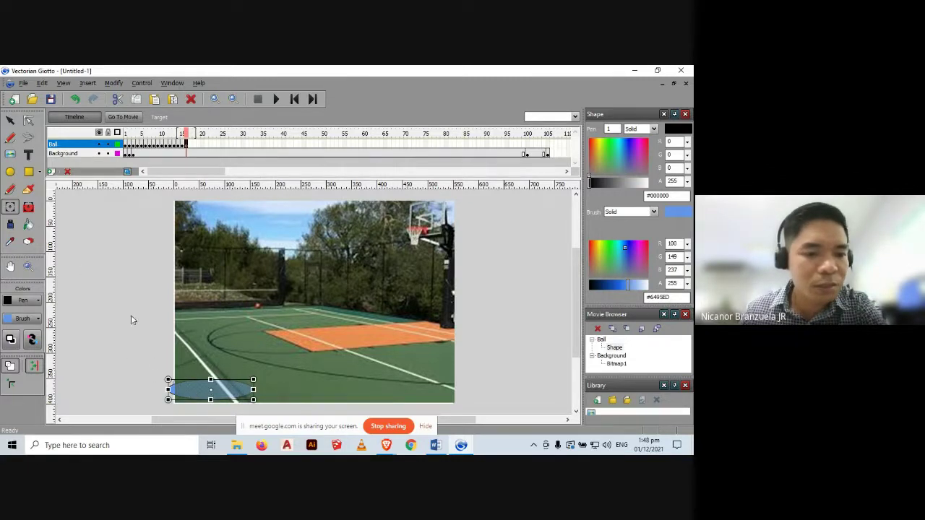
Insert a keyframe at frame 17 of the Ball layer and squash the ball into a thinner oval, wider on both sides.
{"action": "left_click", "coordinate": [192, 145]}
{"action": "right_click", "coordinate": [193, 146]}
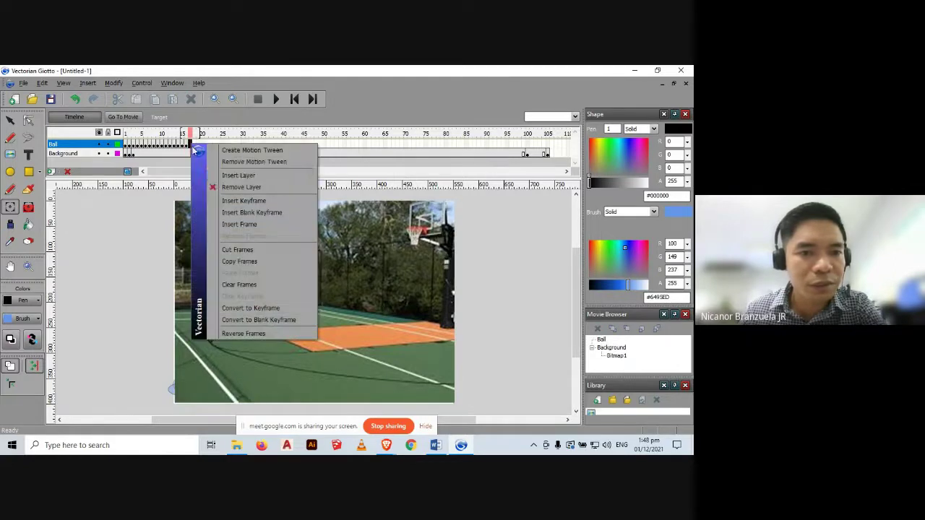
{"action": "left_click", "coordinate": [230, 205]}
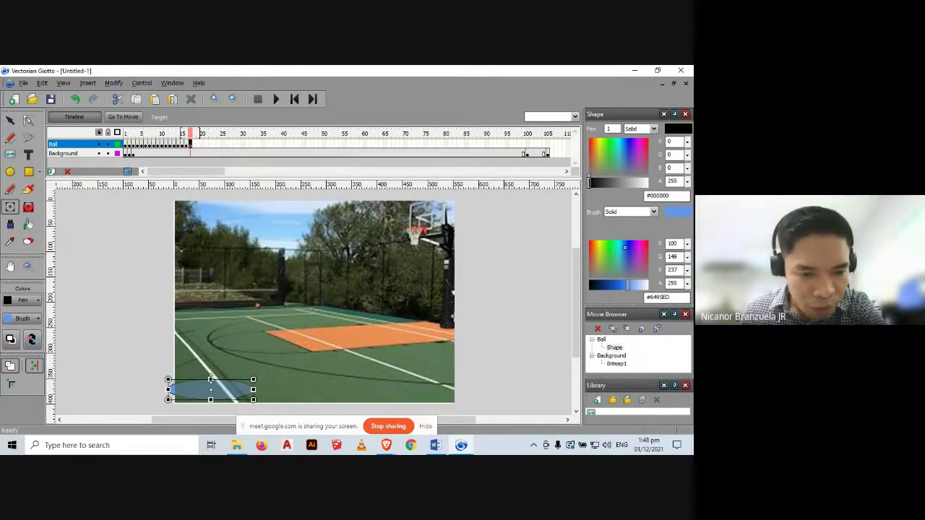
{"action": "left_click", "coordinate": [211, 380]}
{"action": "left_click_drag", "start_coordinate": [211, 379], "coordinate": [266, 393]}
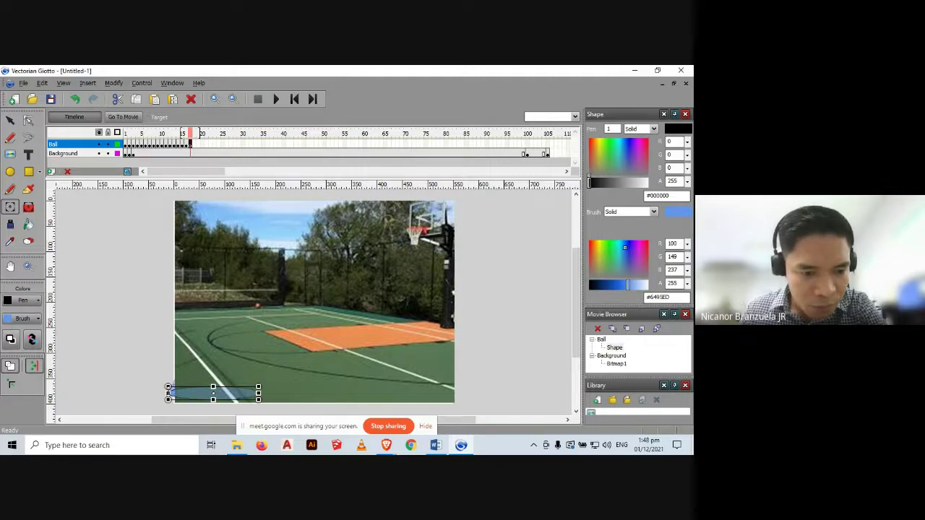
{"action": "left_click_drag", "start_coordinate": [167, 393], "coordinate": [162, 392]}
{"action": "left_click", "coordinate": [107, 302]}
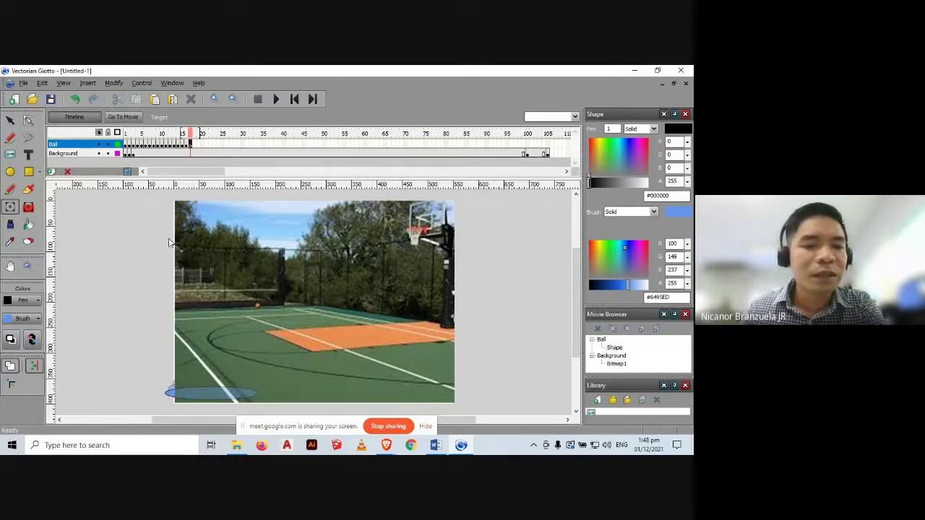
Turn off Onion Skin and check the ball's position across the first few frames of the Ball layer.
{"action": "left_click", "coordinate": [130, 145]}
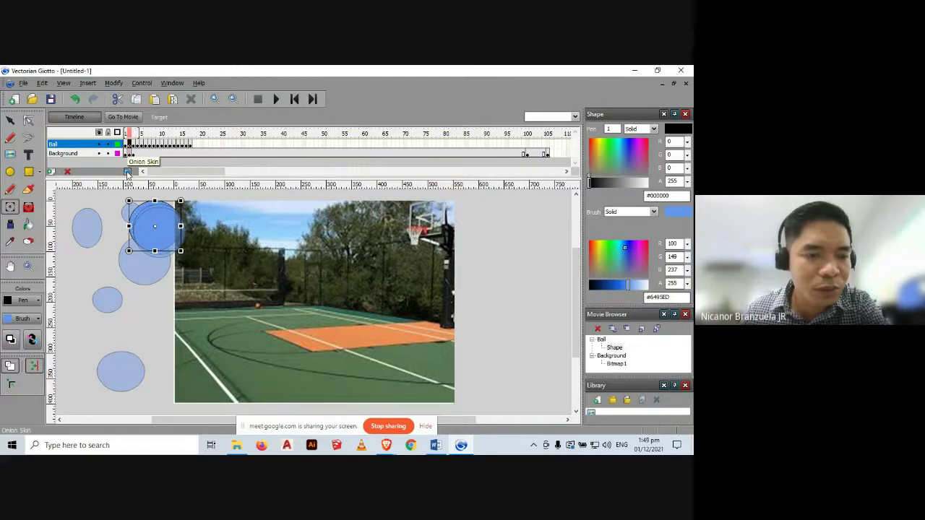
{"action": "left_click", "coordinate": [128, 172]}
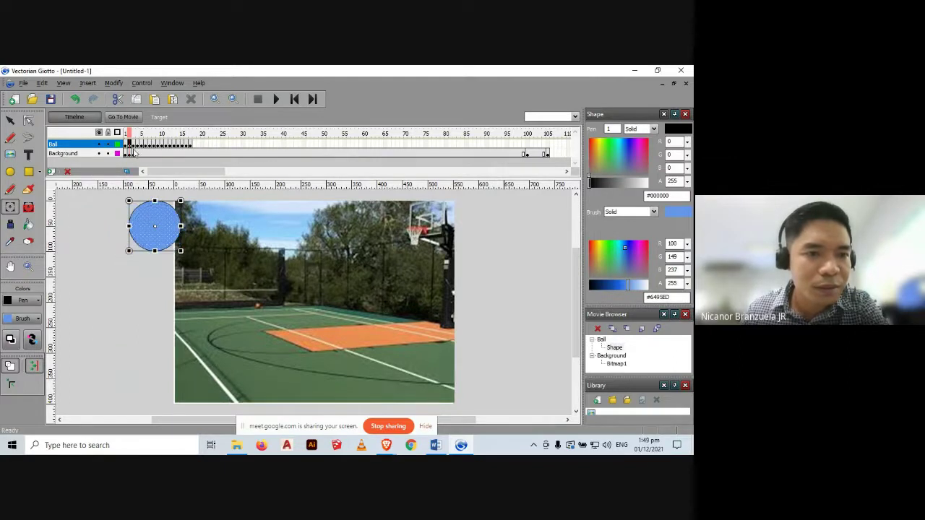
{"action": "left_click", "coordinate": [134, 145]}
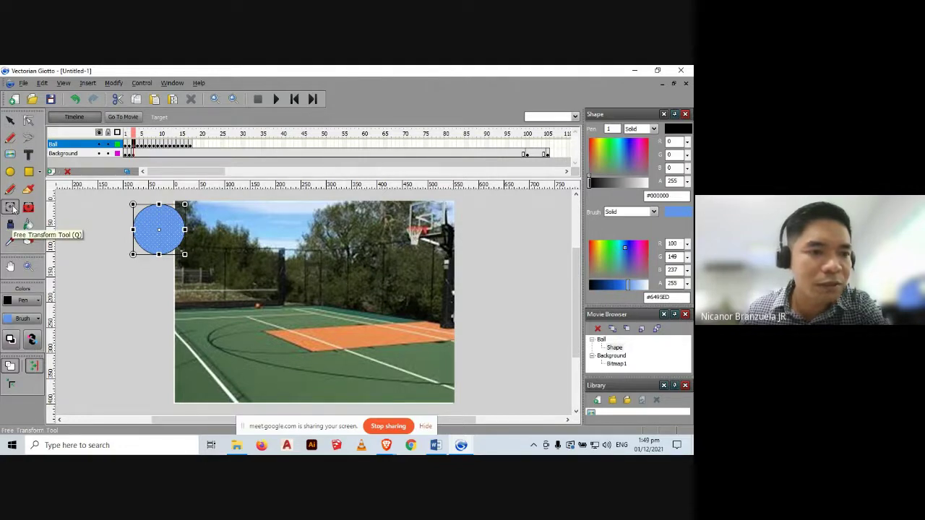
{"action": "left_click", "coordinate": [10, 120]}
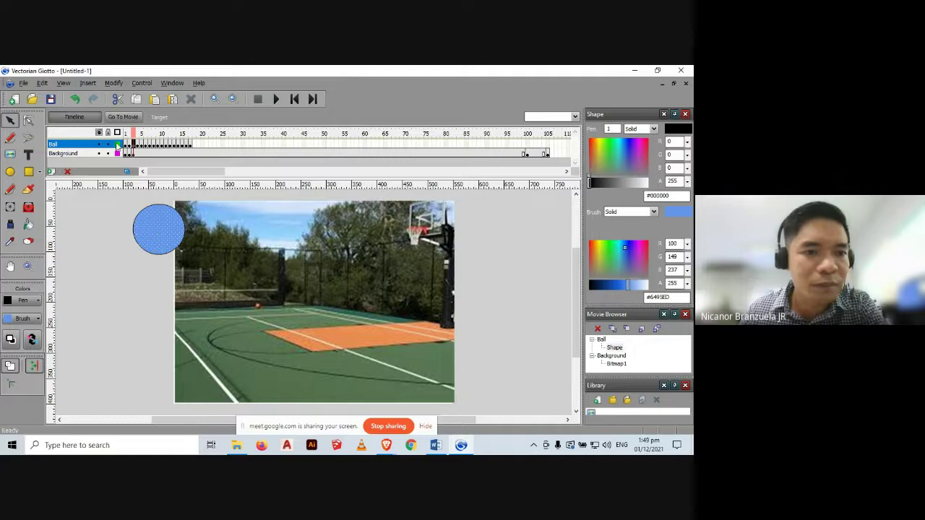
{"action": "left_click", "coordinate": [129, 145]}
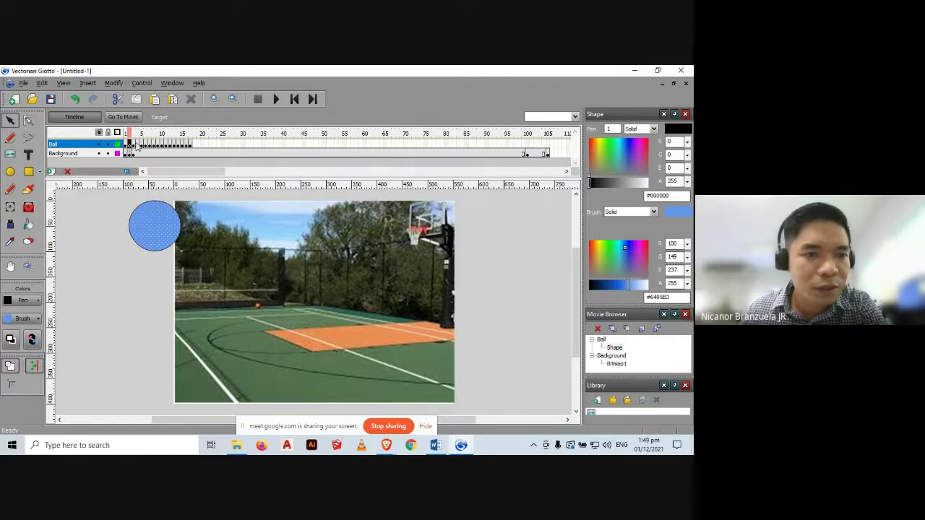
{"action": "left_click", "coordinate": [135, 145]}
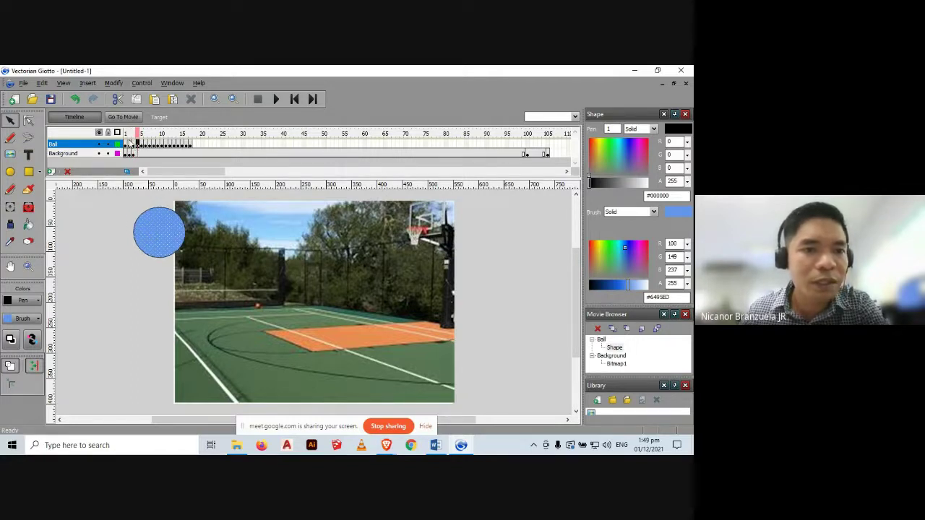
{"action": "left_click", "coordinate": [129, 145]}
Play the animation from the first frame to review the ball's fall and squash.
{"action": "left_click", "coordinate": [278, 99]}
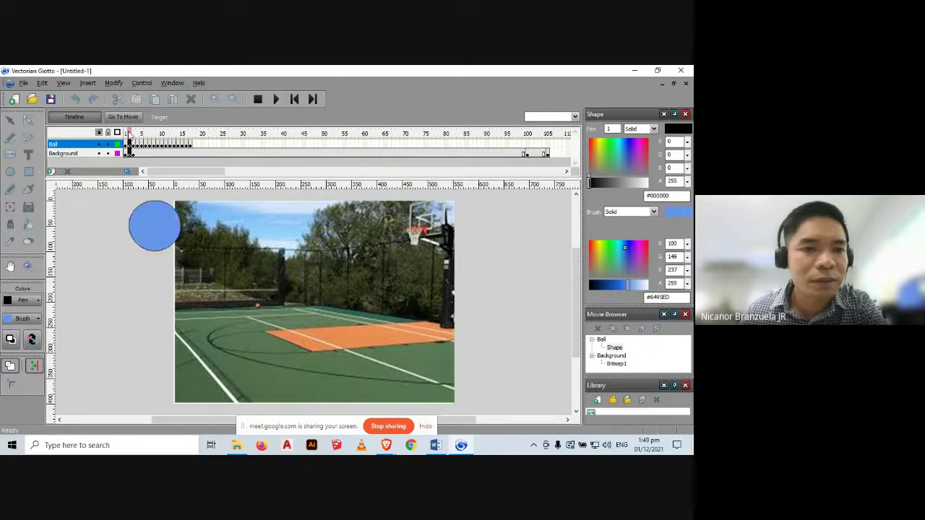
{"action": "left_click", "coordinate": [258, 100]}
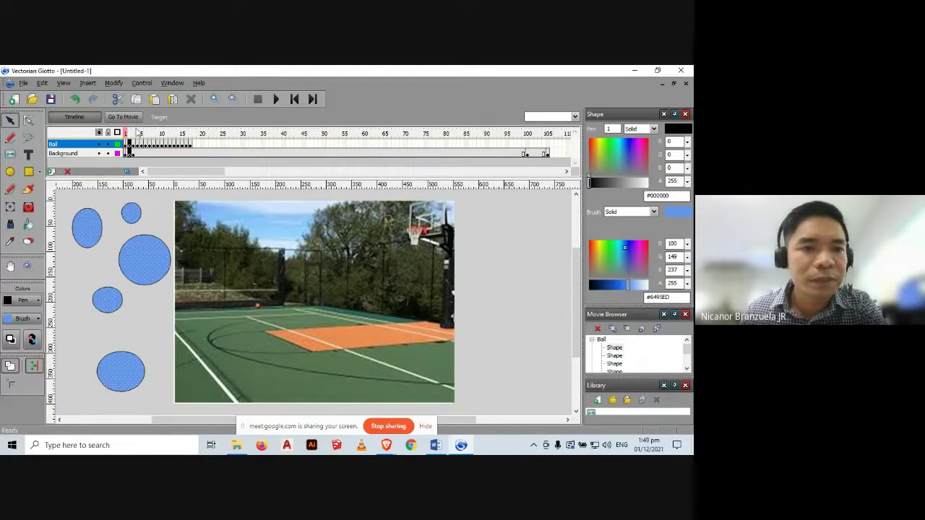
{"action": "left_click", "coordinate": [277, 100]}
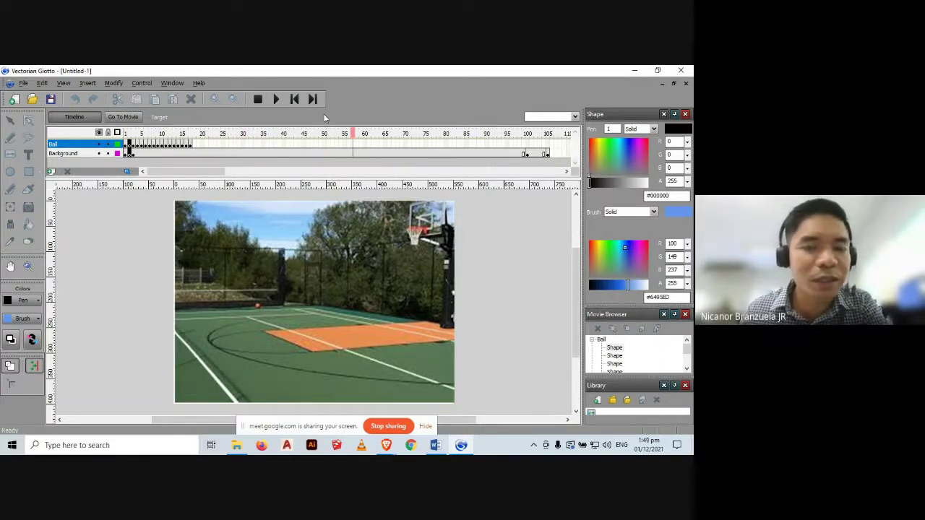
Insert a keyframe at frame 18 of the Ball layer and make the flat oval taller from its upper edge and narrower on both sides.
{"action": "right_click", "coordinate": [196, 145]}
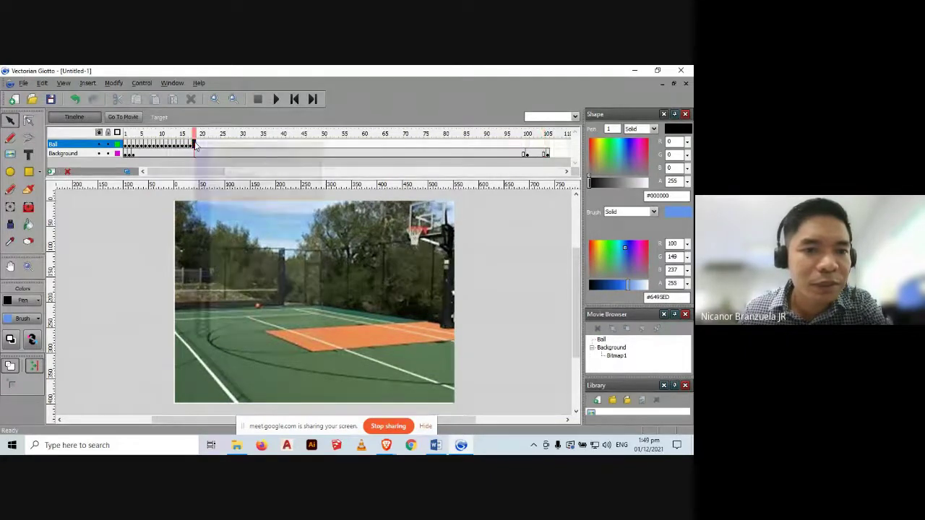
{"action": "left_click", "coordinate": [241, 200]}
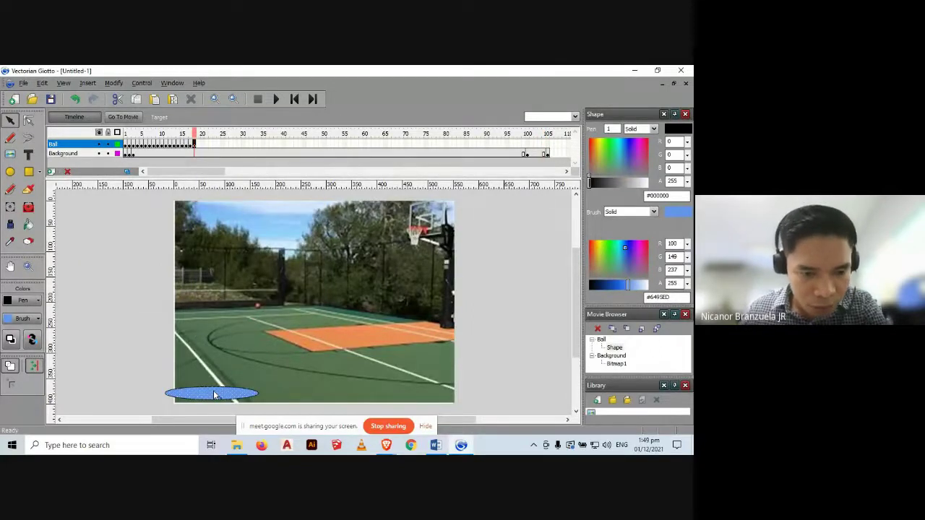
{"action": "left_click", "coordinate": [10, 207]}
{"action": "left_click", "coordinate": [229, 394]}
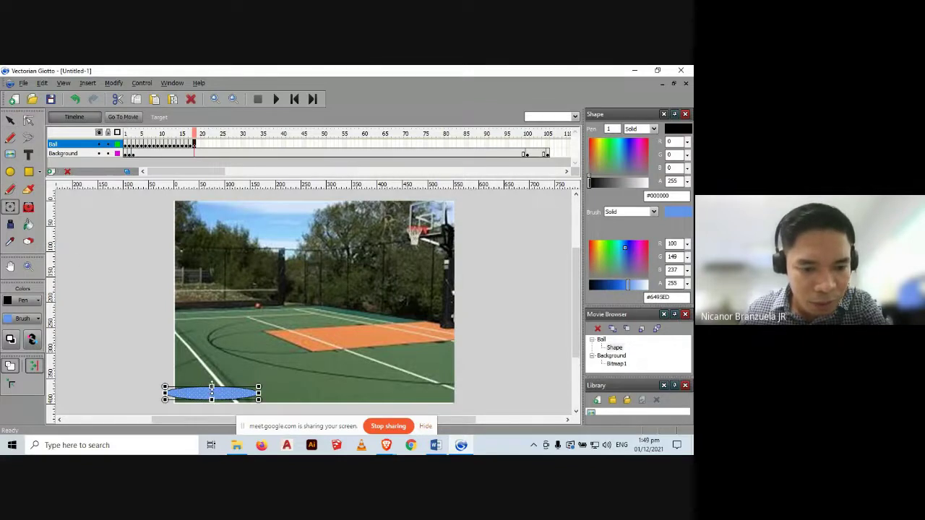
{"action": "left_click_drag", "start_coordinate": [212, 384], "coordinate": [211, 380]}
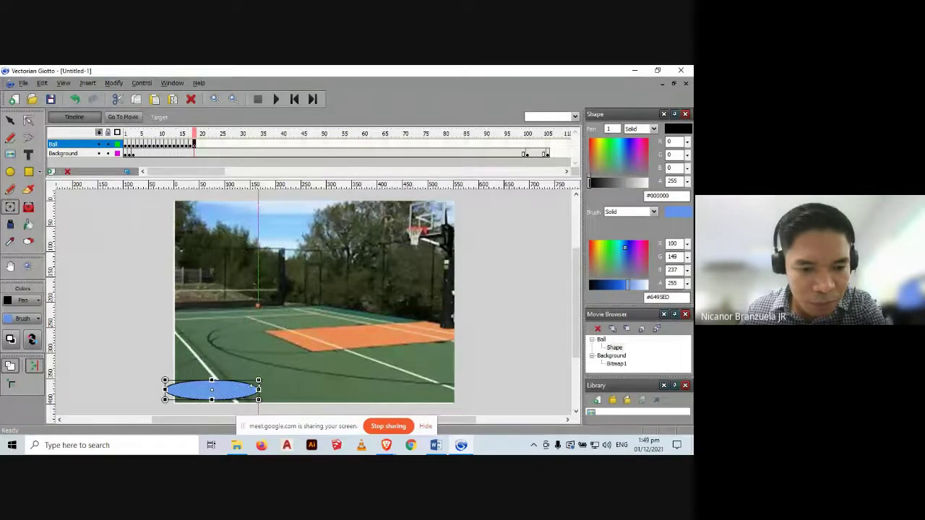
{"action": "left_click_drag", "start_coordinate": [259, 389], "coordinate": [253, 389]}
{"action": "left_click_drag", "start_coordinate": [165, 390], "coordinate": [211, 375]}
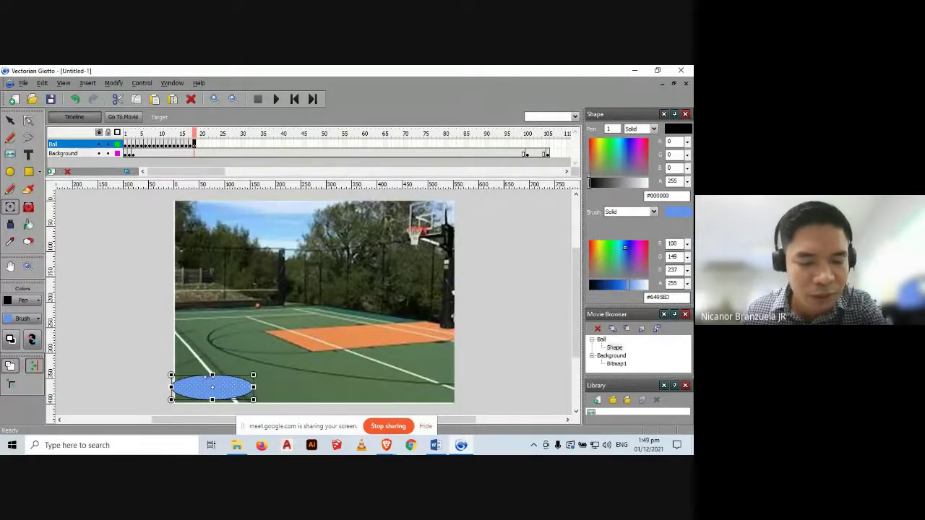
{"action": "key", "text": "Delete"}
Insert a keyframe at frame 19 of the Ball layer and make the oval taller from its upper edge and slightly narrower on both sides.
{"action": "right_click", "coordinate": [200, 145]}
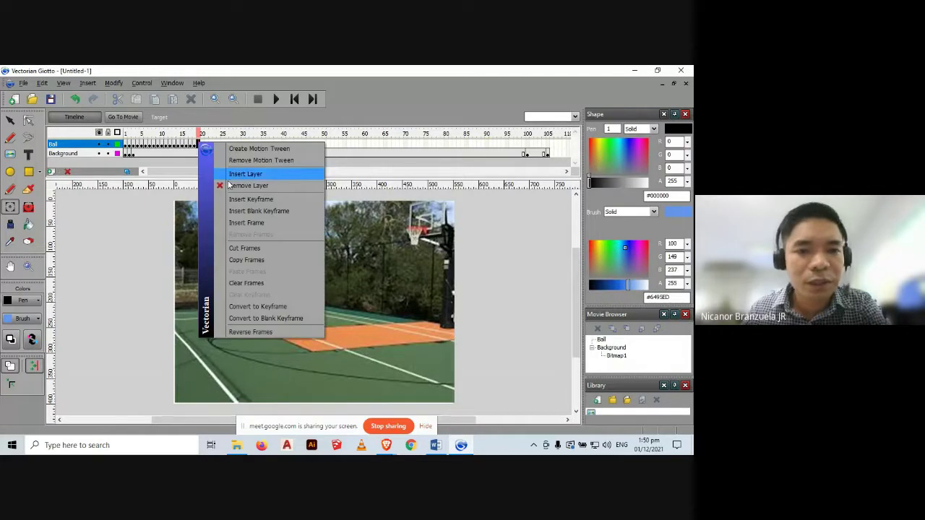
{"action": "left_click", "coordinate": [231, 201]}
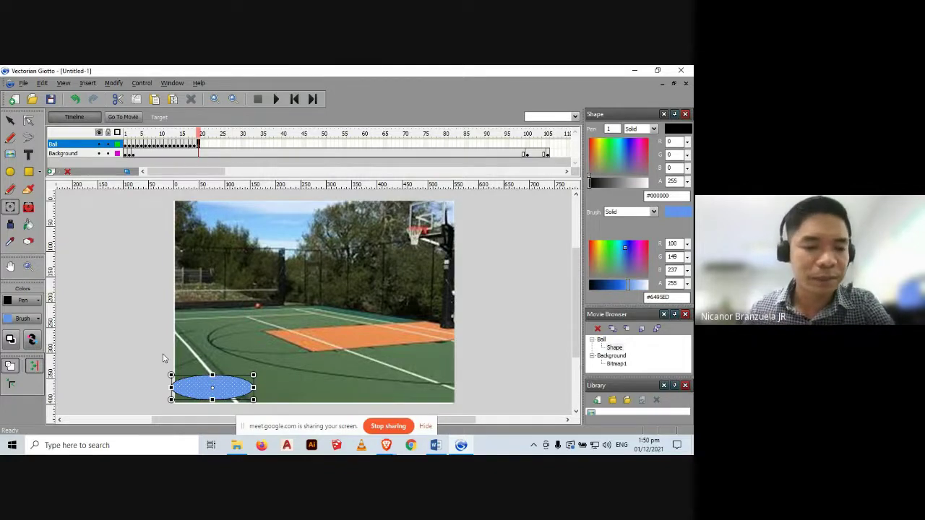
{"action": "right_click", "coordinate": [201, 144]}
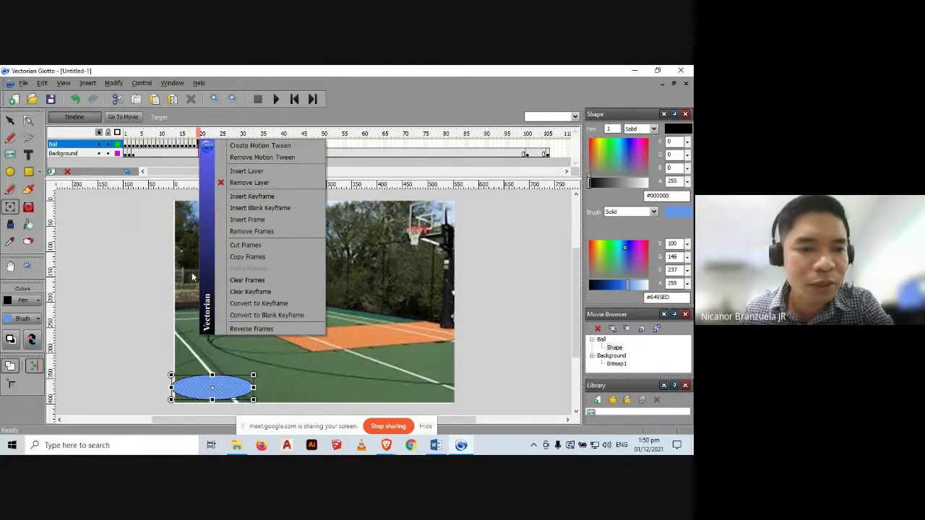
{"action": "left_click", "coordinate": [149, 267]}
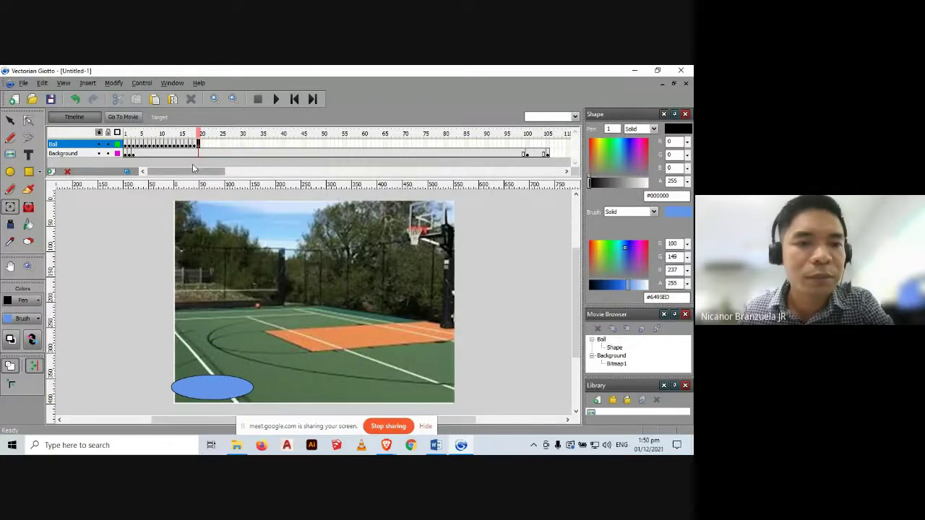
{"action": "left_click", "coordinate": [204, 390]}
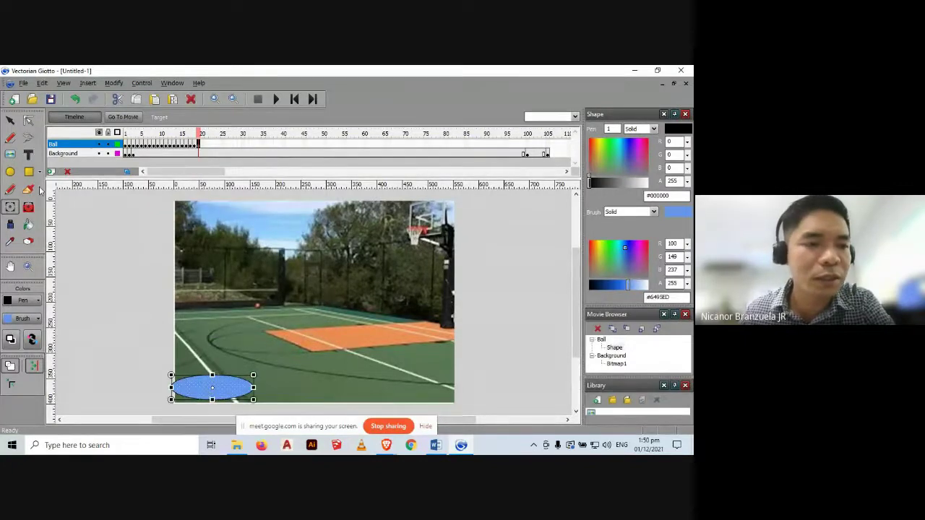
{"action": "left_click", "coordinate": [198, 149]}
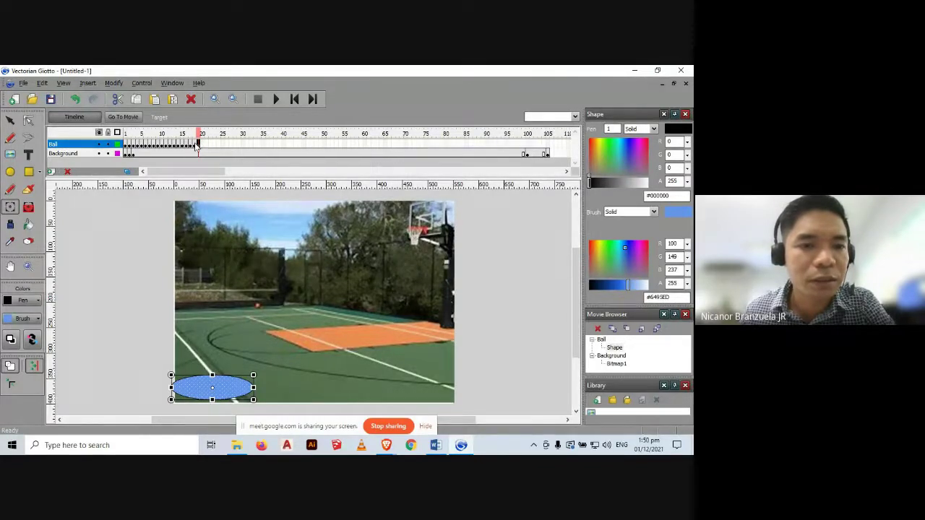
{"action": "left_click", "coordinate": [198, 144]}
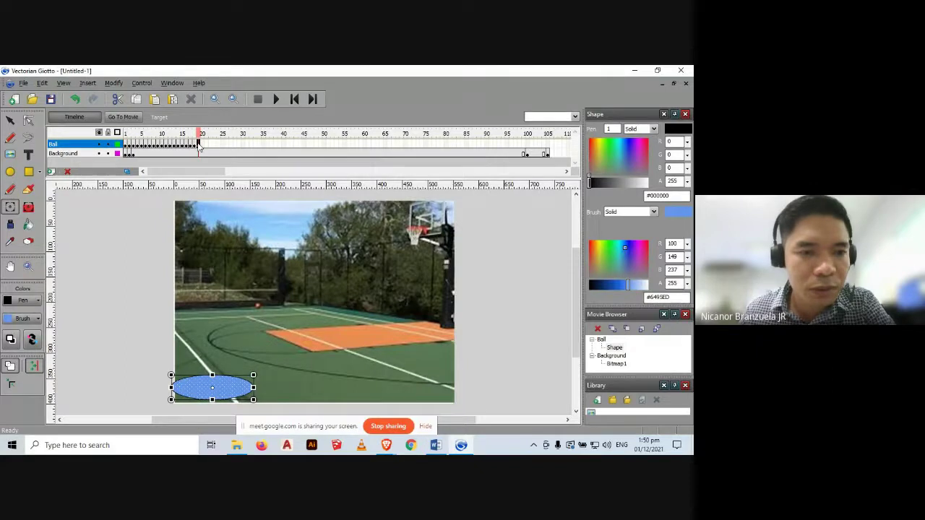
{"action": "left_click_drag", "start_coordinate": [212, 374], "coordinate": [248, 383]}
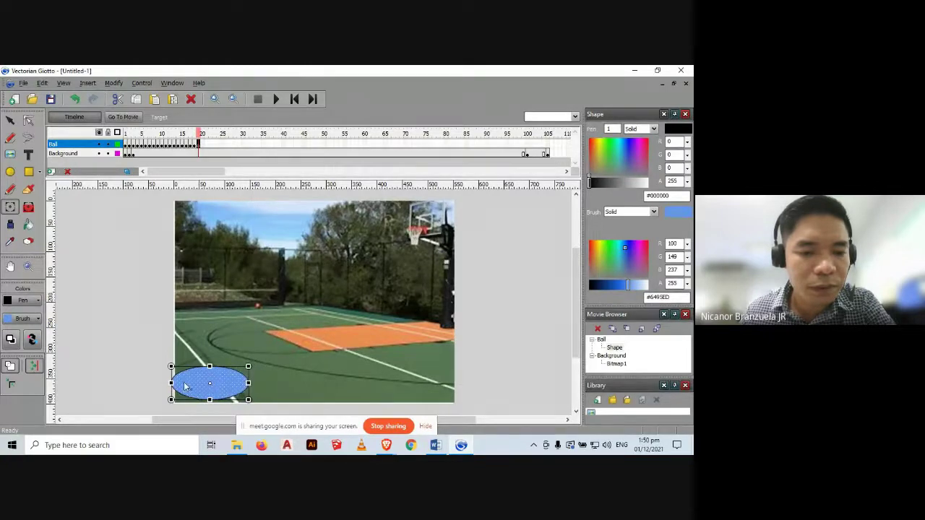
{"action": "left_click_drag", "start_coordinate": [170, 383], "coordinate": [177, 383]}
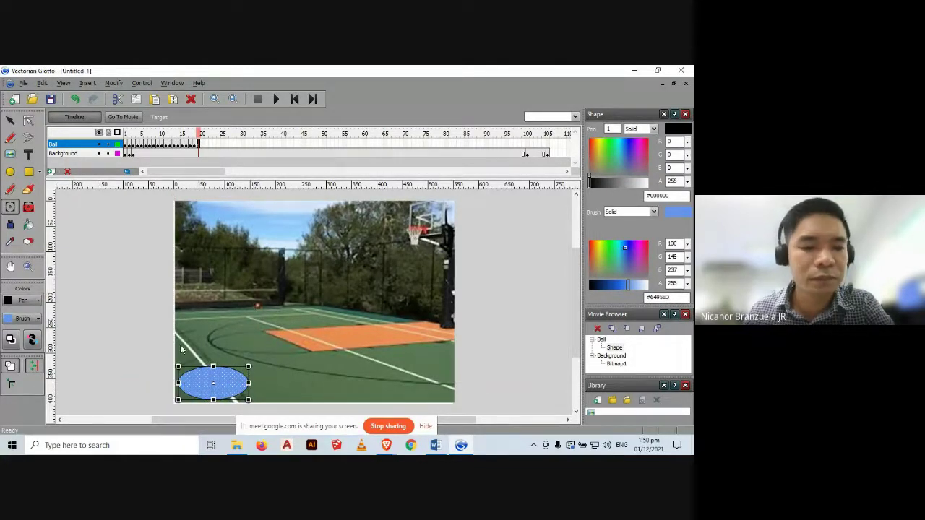
{"action": "left_click", "coordinate": [137, 144]}
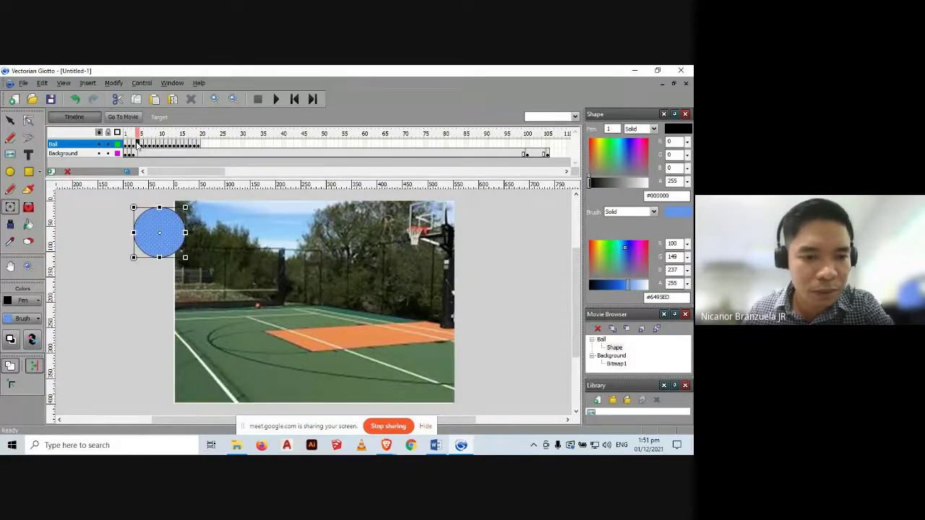
{"action": "left_click", "coordinate": [200, 144]}
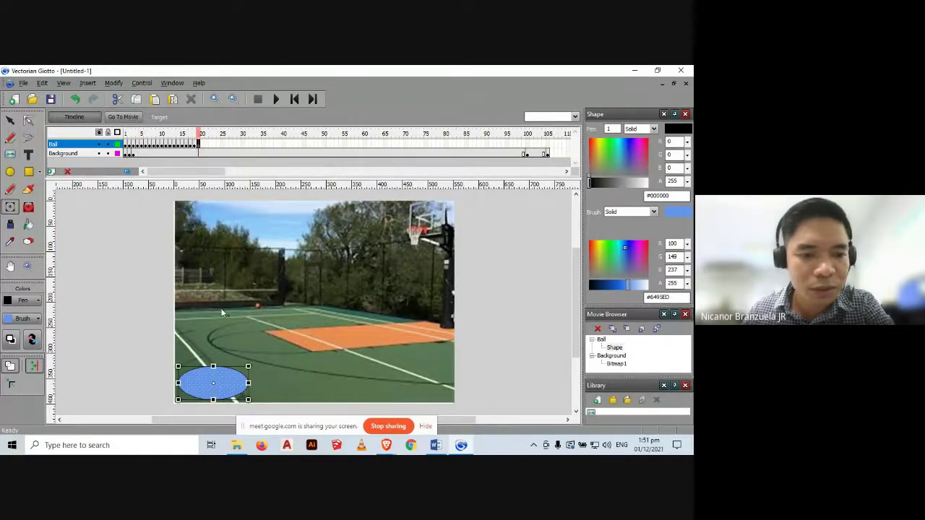
{"action": "left_click_drag", "start_coordinate": [250, 383], "coordinate": [252, 383]}
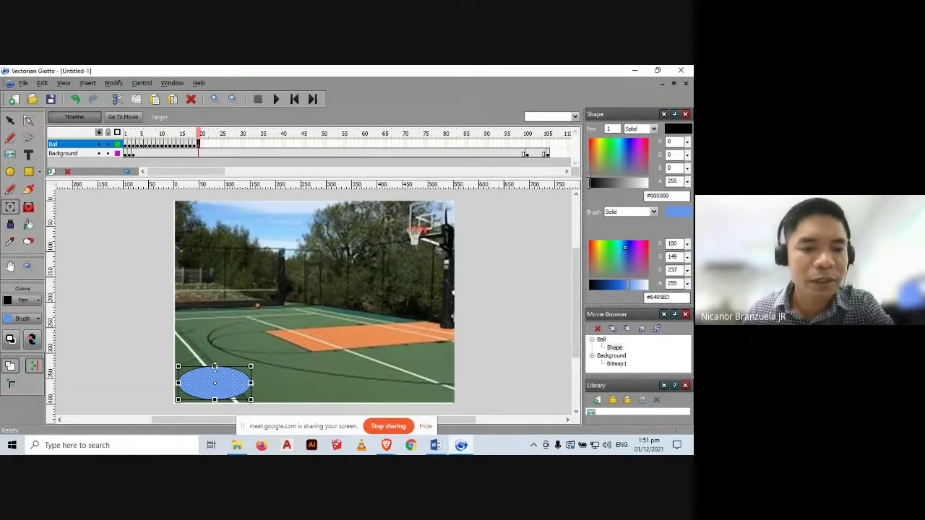
Insert a keyframe at frame 20 of the Ball layer and make the oval taller and narrower on both sides, closer to round.
{"action": "left_click", "coordinate": [204, 145]}
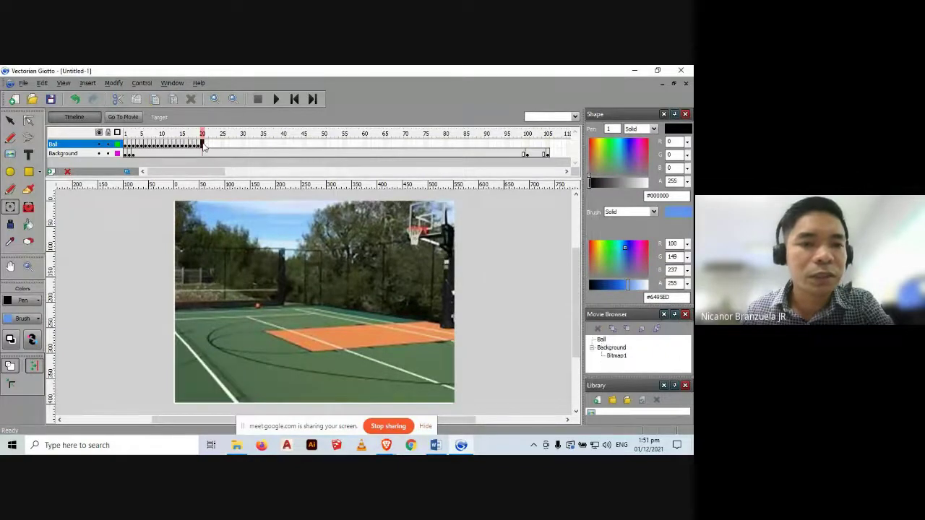
{"action": "right_click", "coordinate": [205, 145]}
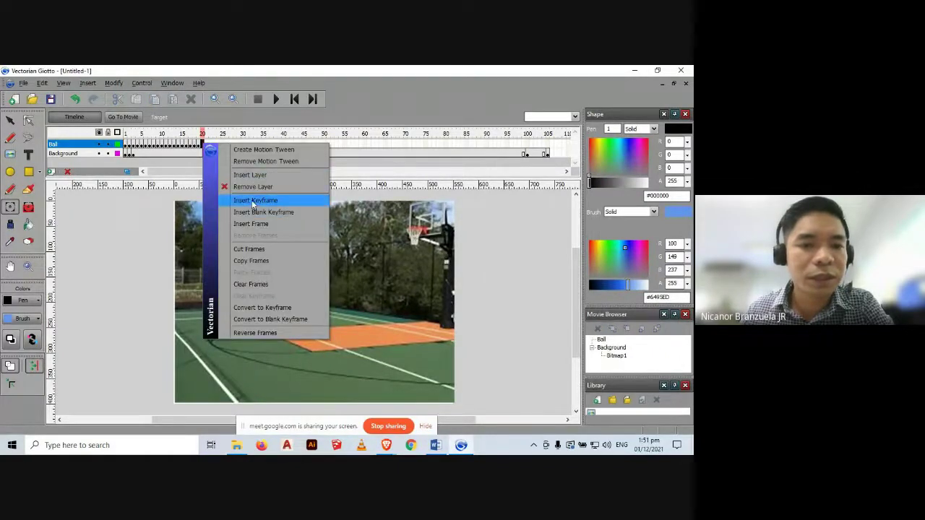
{"action": "left_click", "coordinate": [253, 202]}
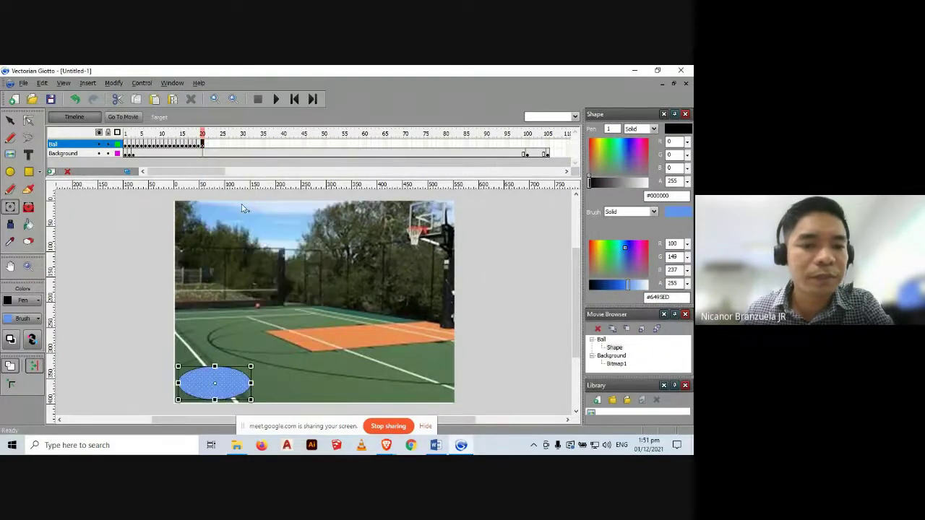
{"action": "left_click", "coordinate": [214, 365]}
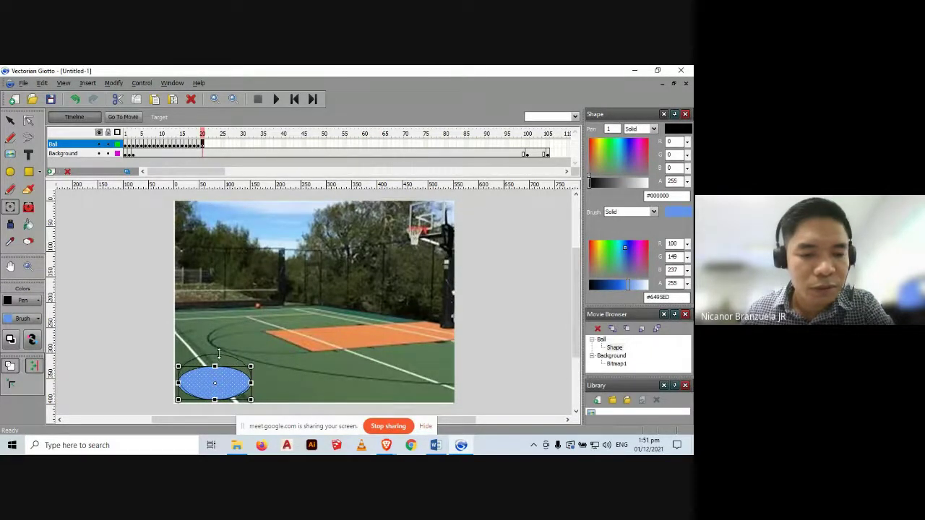
{"action": "left_click_drag", "start_coordinate": [218, 351], "coordinate": [216, 351]}
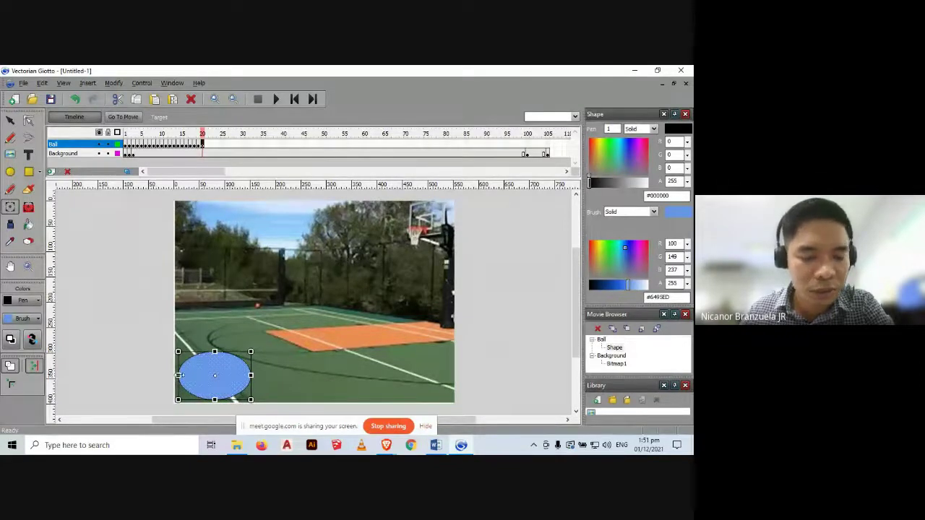
{"action": "left_click_drag", "start_coordinate": [179, 376], "coordinate": [182, 375]}
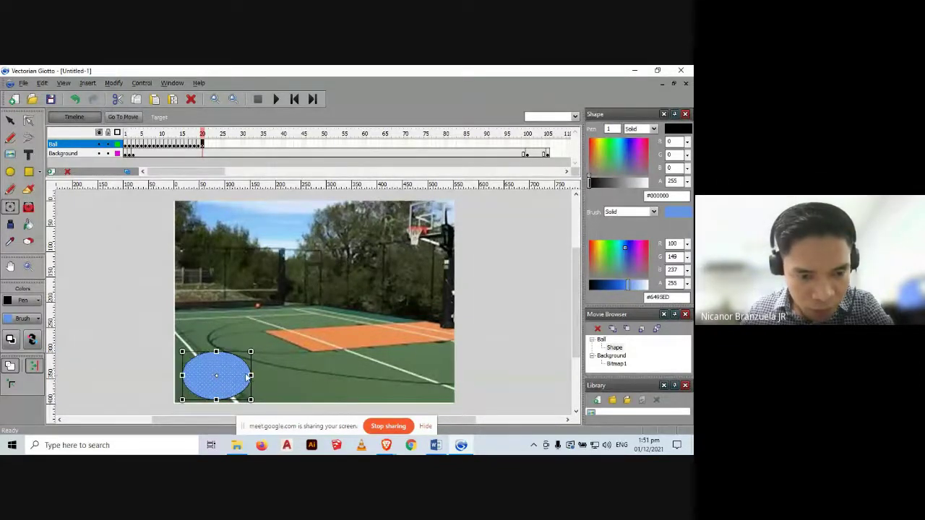
{"action": "left_click_drag", "start_coordinate": [251, 375], "coordinate": [242, 376]}
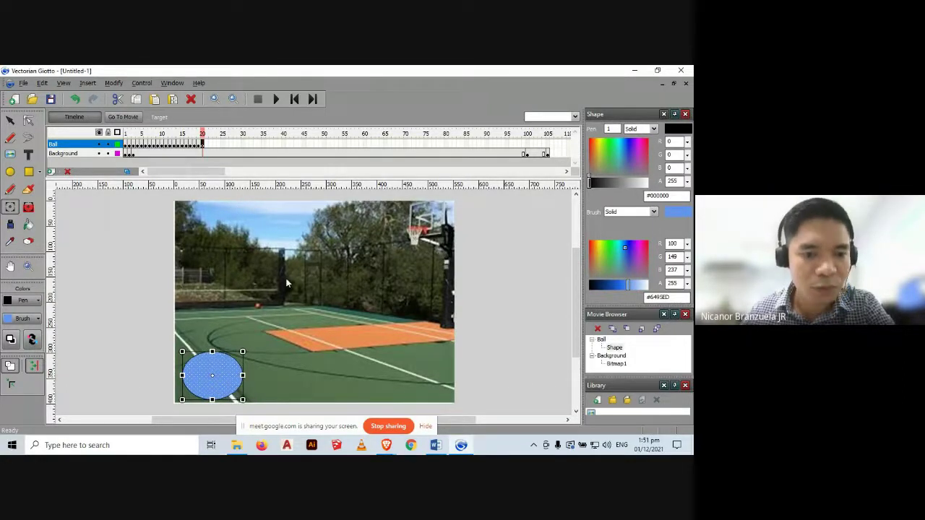
Insert a keyframe at frame 21 of the Ball layer and select the ball on it.
{"action": "left_click", "coordinate": [207, 144]}
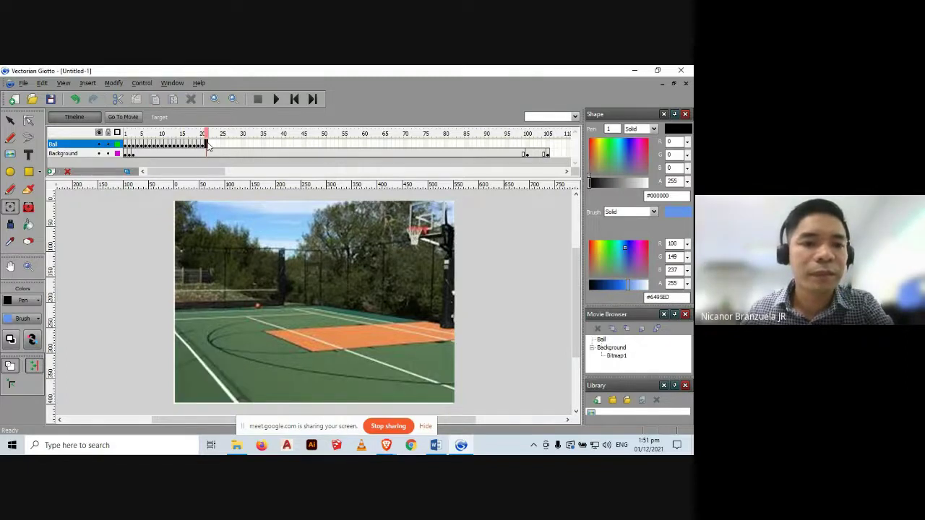
{"action": "right_click", "coordinate": [207, 144]}
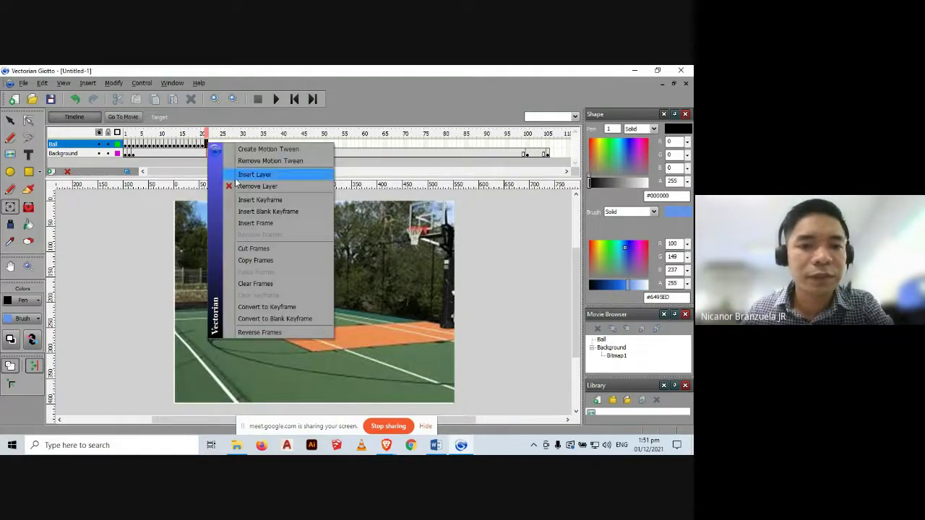
{"action": "left_click", "coordinate": [271, 198]}
{"action": "left_click", "coordinate": [212, 352]}
{"action": "left_click", "coordinate": [211, 351]}
{"action": "right_click", "coordinate": [210, 205]}
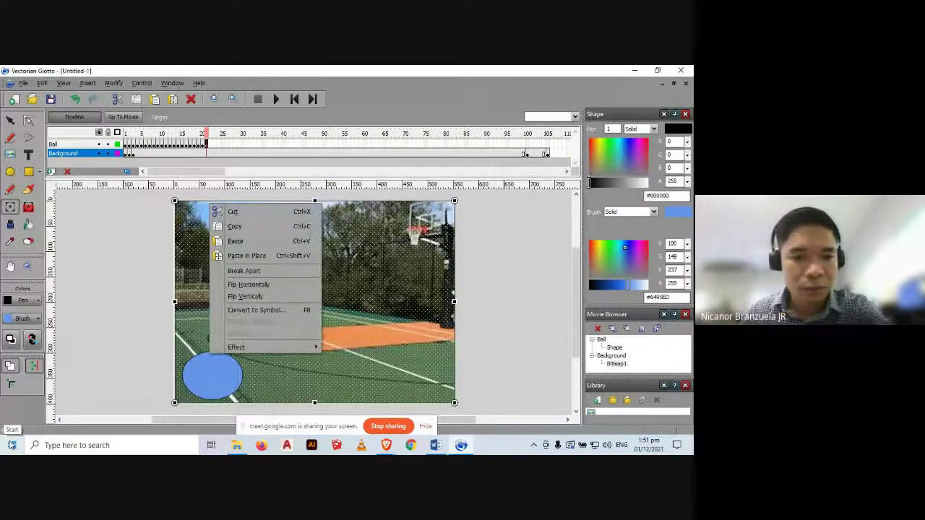
{"action": "left_click", "coordinate": [113, 246]}
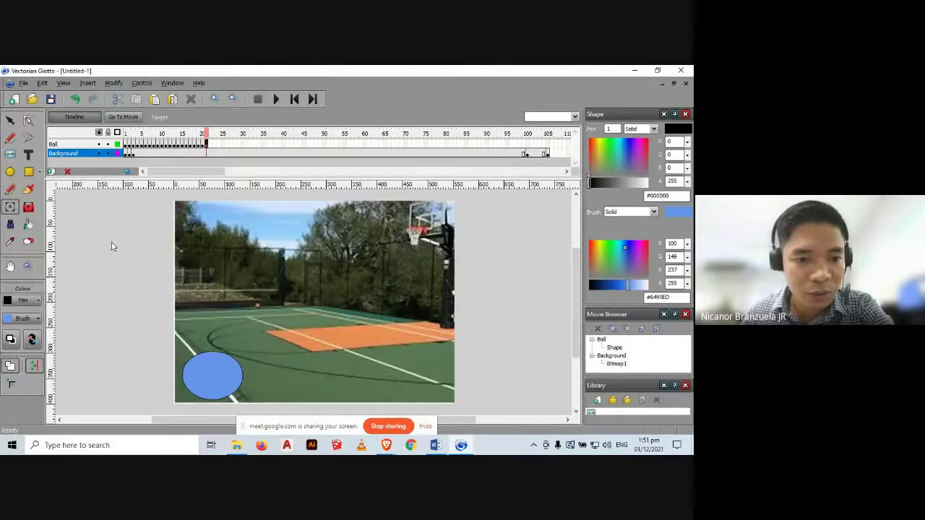
{"action": "left_click", "coordinate": [216, 375]}
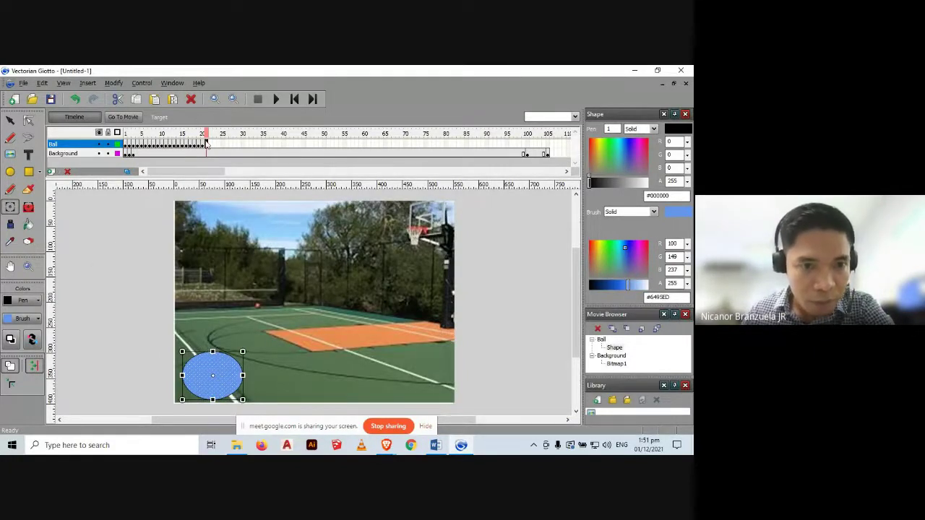
Turn on Onion Skin and reshape the frame 21 ball into a circle, raising its upper edge and narrowing both sides slightly.
{"action": "left_click", "coordinate": [128, 172]}
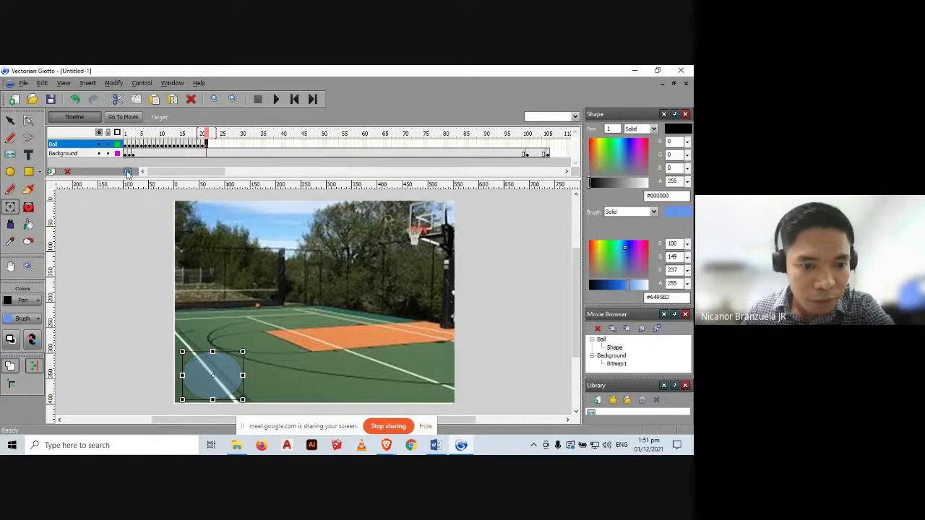
{"action": "left_click", "coordinate": [213, 352]}
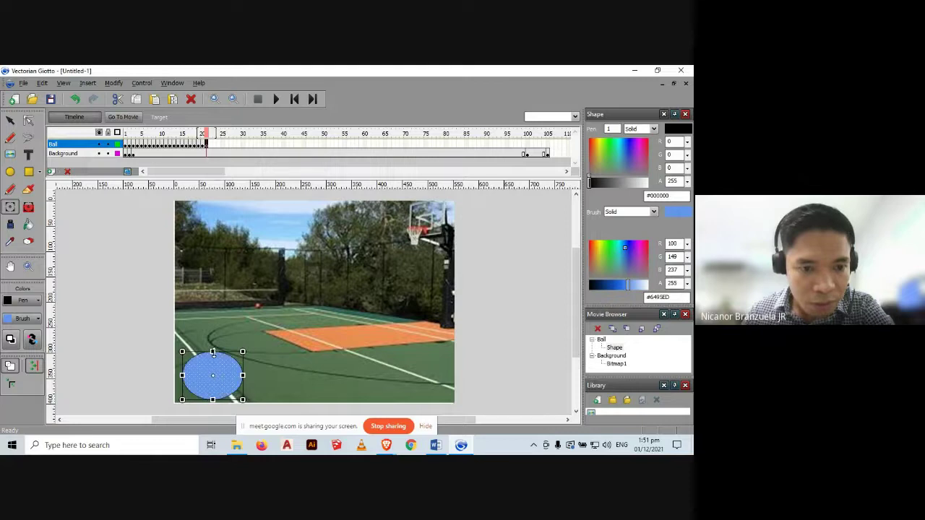
{"action": "left_click_drag", "start_coordinate": [213, 352], "coordinate": [213, 346]}
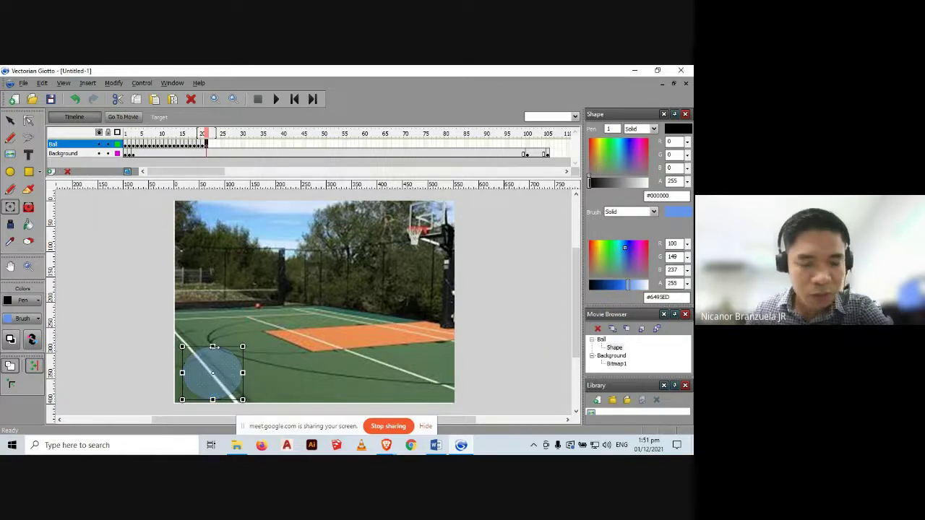
{"action": "left_click", "coordinate": [182, 373]}
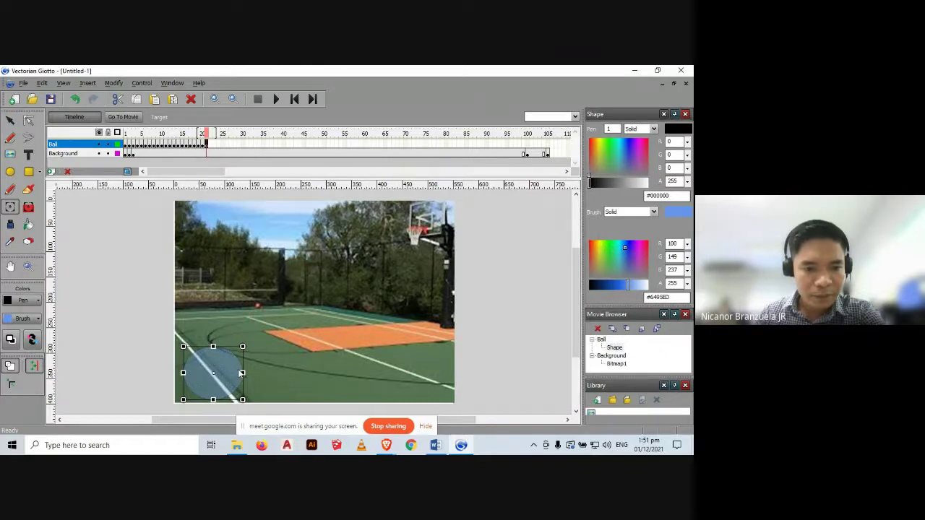
{"action": "left_click", "coordinate": [242, 373]}
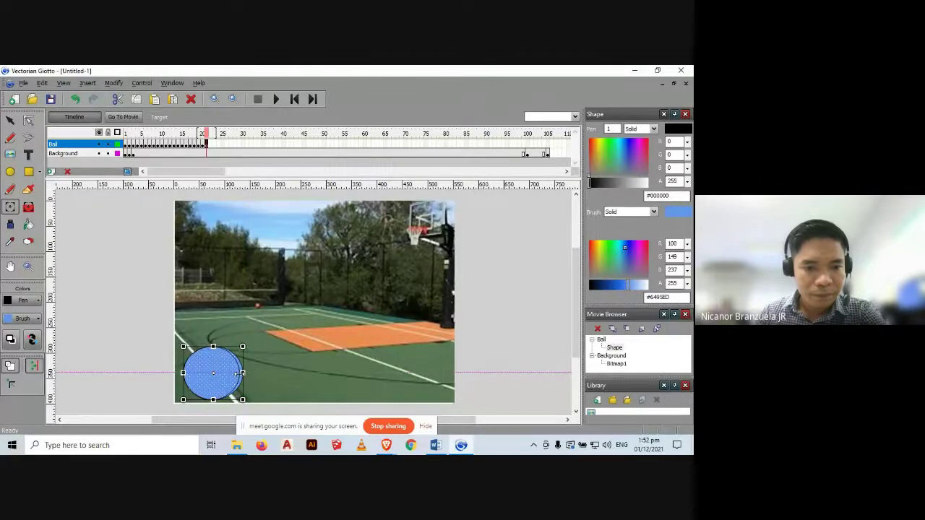
{"action": "left_click", "coordinate": [133, 360]}
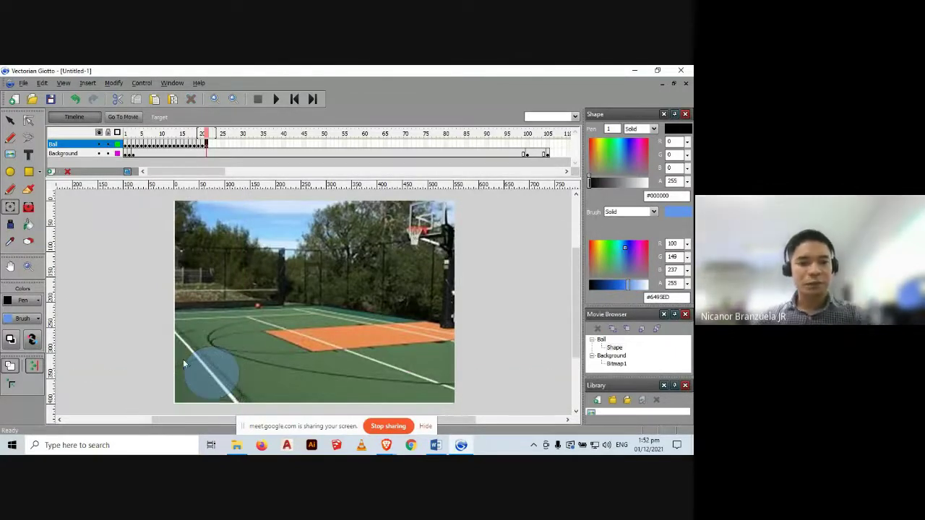
{"action": "left_click", "coordinate": [206, 365]}
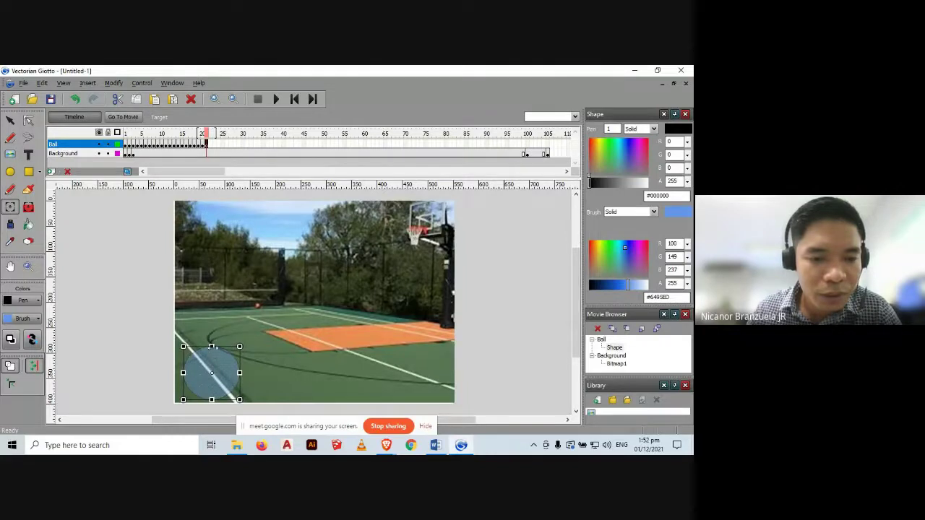
{"action": "left_click", "coordinate": [212, 346]}
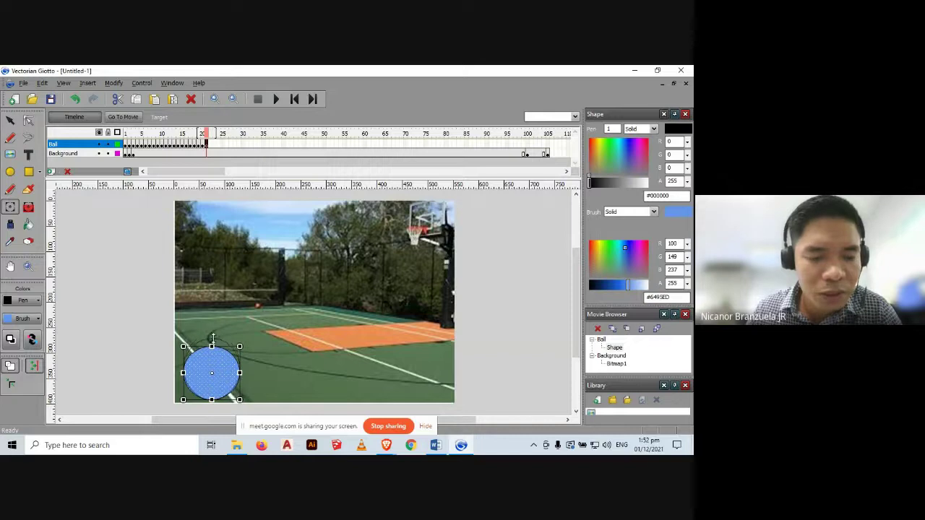
{"action": "left_click", "coordinate": [211, 346]}
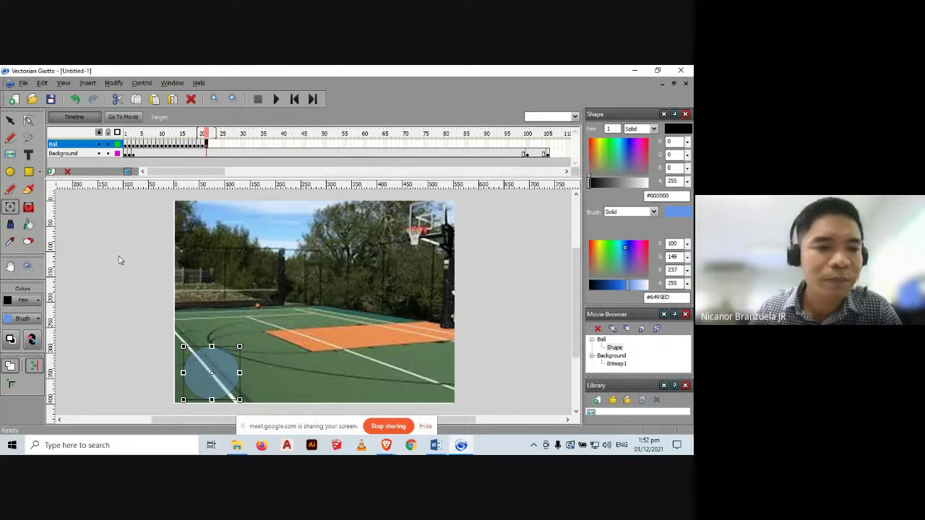
Insert a keyframe at frame 22 of the Ball layer.
{"action": "left_click", "coordinate": [208, 144]}
{"action": "left_click", "coordinate": [210, 144]}
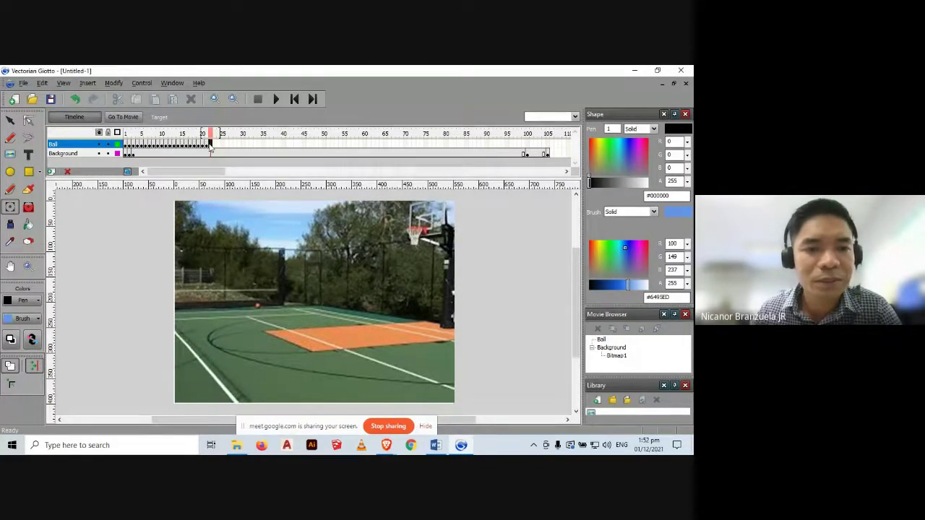
{"action": "right_click", "coordinate": [210, 146]}
{"action": "left_click", "coordinate": [238, 201]}
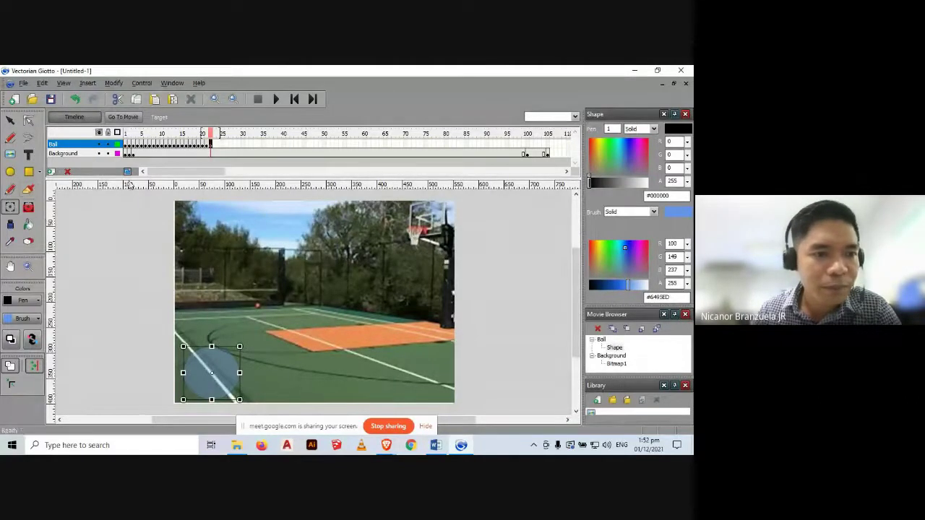
Reshape the ball on frame 22 of the Ball layer into an upright oval by raising its upper edge and narrowing its left side.
{"action": "left_click", "coordinate": [211, 368]}
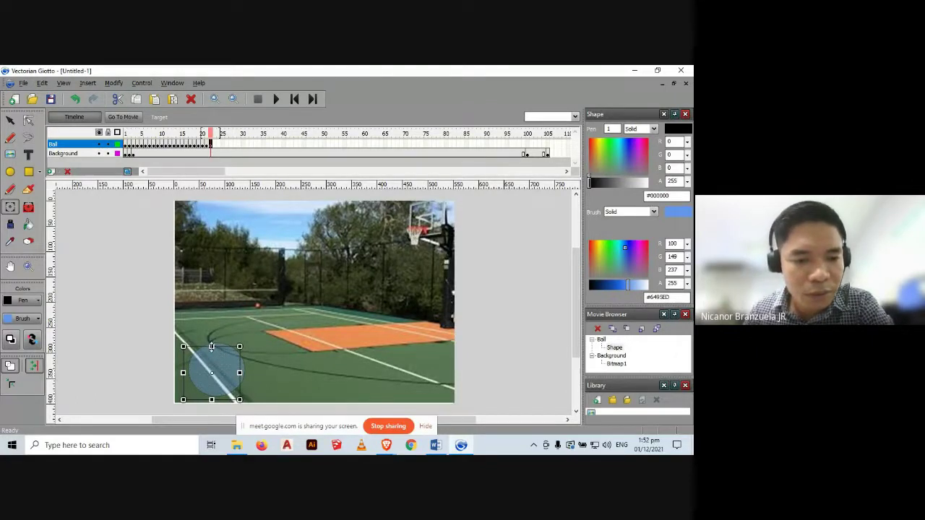
{"action": "left_click_drag", "start_coordinate": [211, 347], "coordinate": [194, 366]}
{"action": "left_click", "coordinate": [140, 352]}
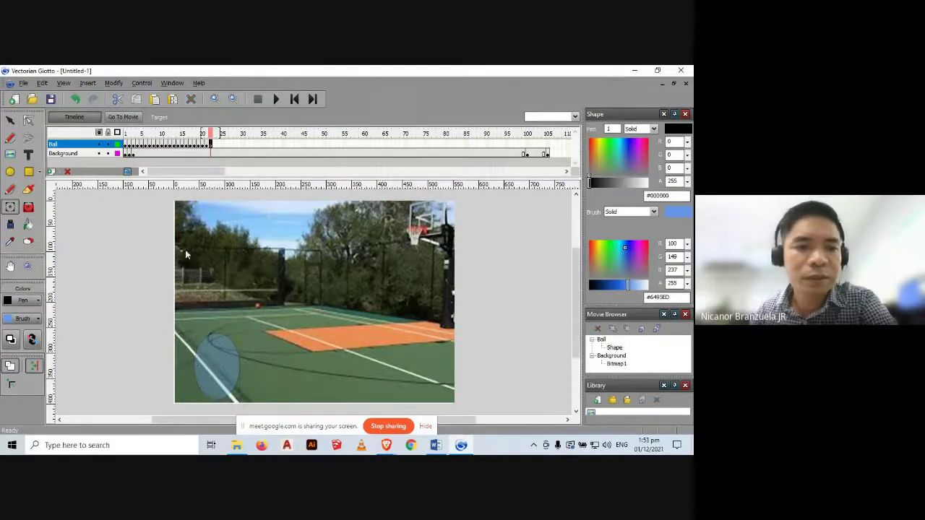
Compare the ball on frames 20 to 22 and rotate the frame 22 oval clockwise so it leans up toward the right.
{"action": "left_click", "coordinate": [205, 145]}
{"action": "left_click", "coordinate": [207, 145]}
{"action": "left_click", "coordinate": [210, 145]}
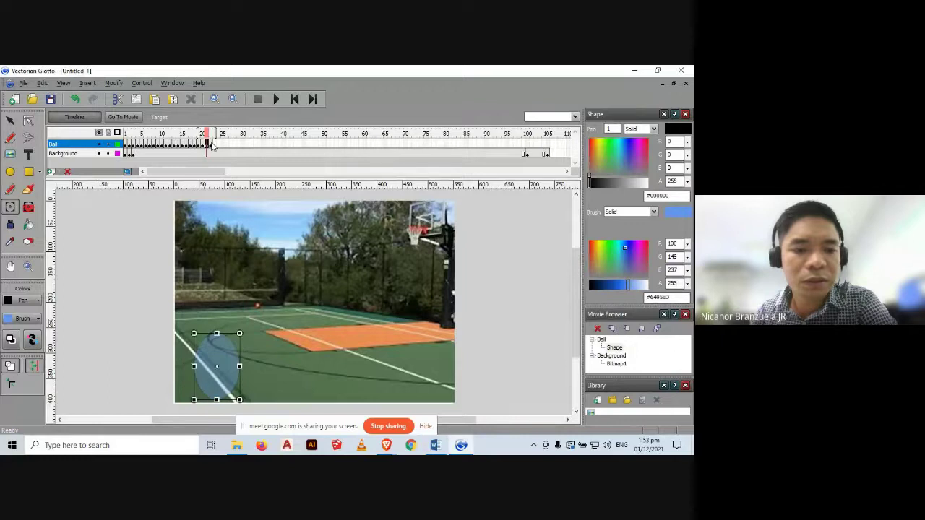
{"action": "left_click", "coordinate": [203, 144]}
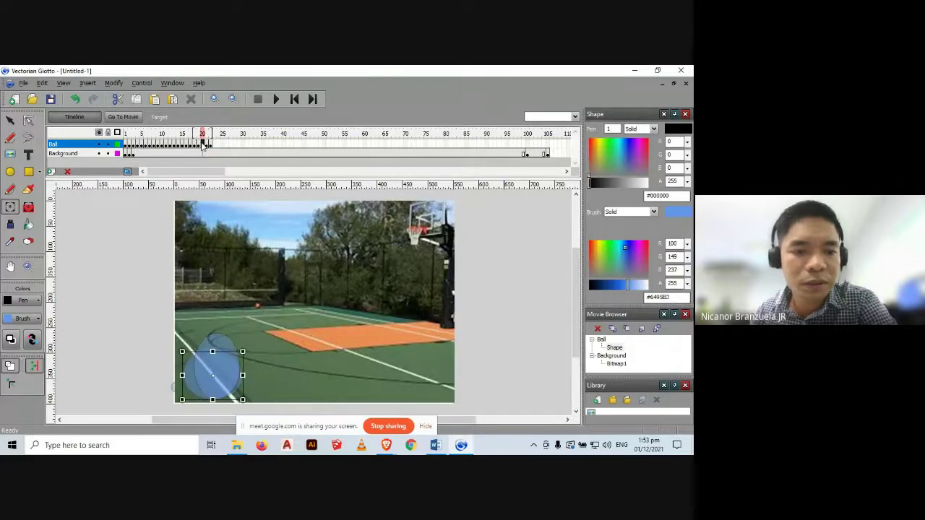
{"action": "left_click", "coordinate": [206, 144]}
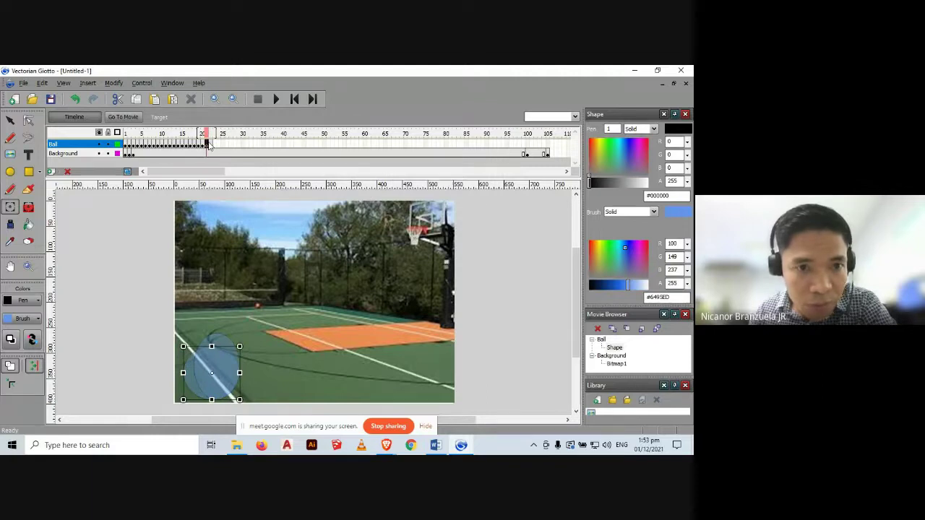
{"action": "left_click", "coordinate": [211, 145]}
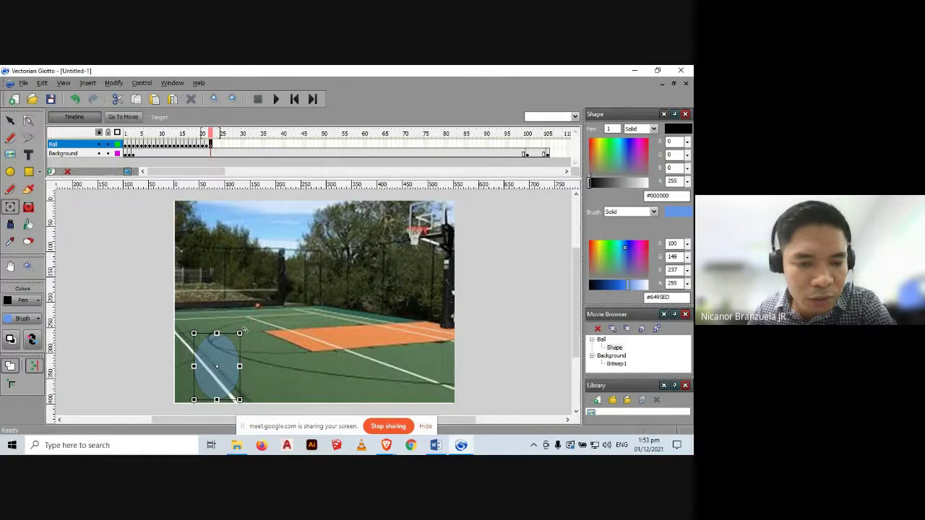
{"action": "left_click", "coordinate": [242, 331]}
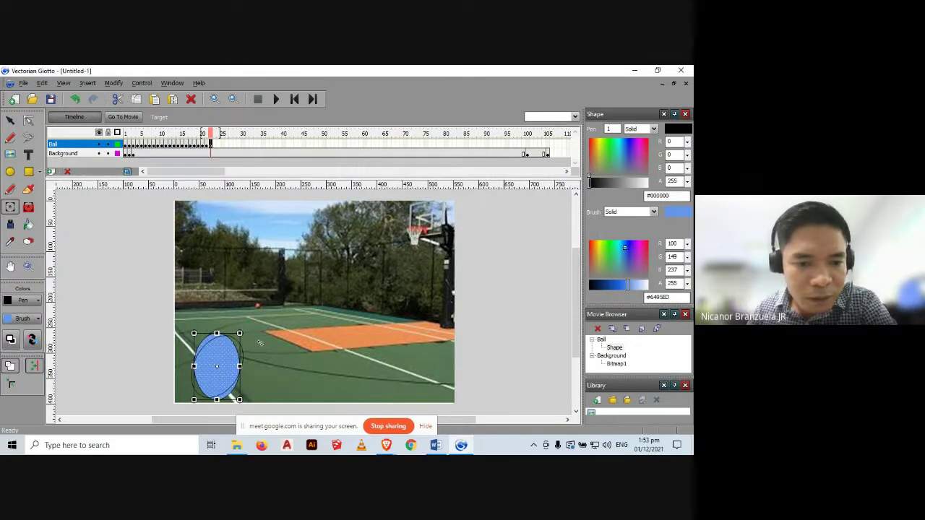
{"action": "left_click_drag", "start_coordinate": [260, 344], "coordinate": [255, 350]}
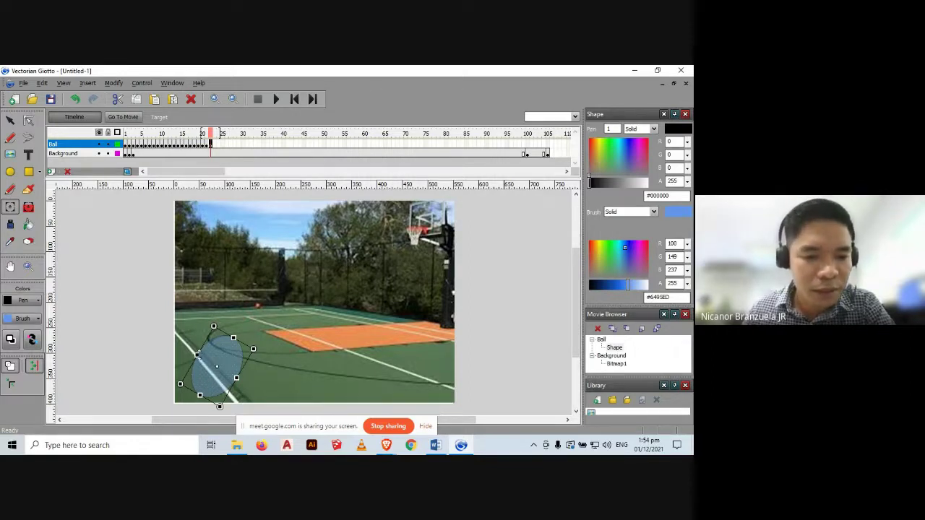
Insert a keyframe at frame 23 of the Ball layer.
{"action": "left_click", "coordinate": [215, 145]}
{"action": "right_click", "coordinate": [215, 146]}
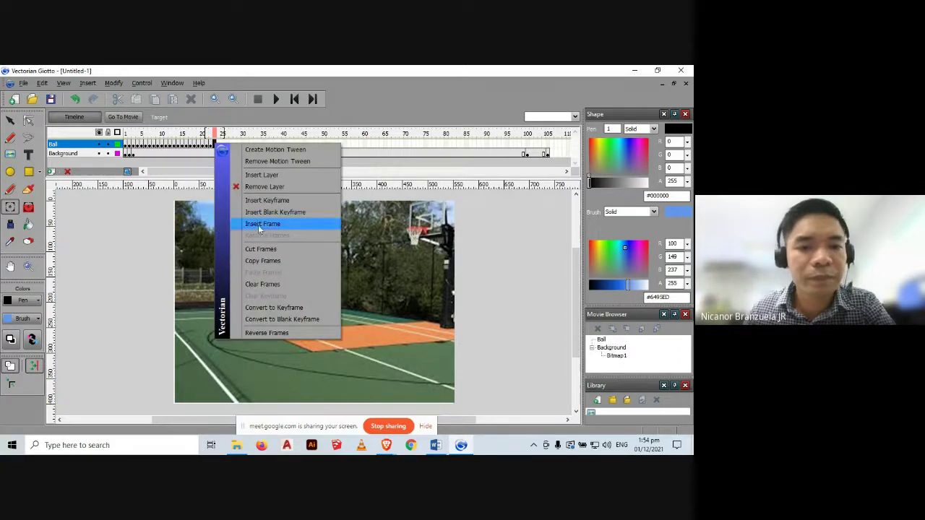
{"action": "left_click", "coordinate": [266, 225]}
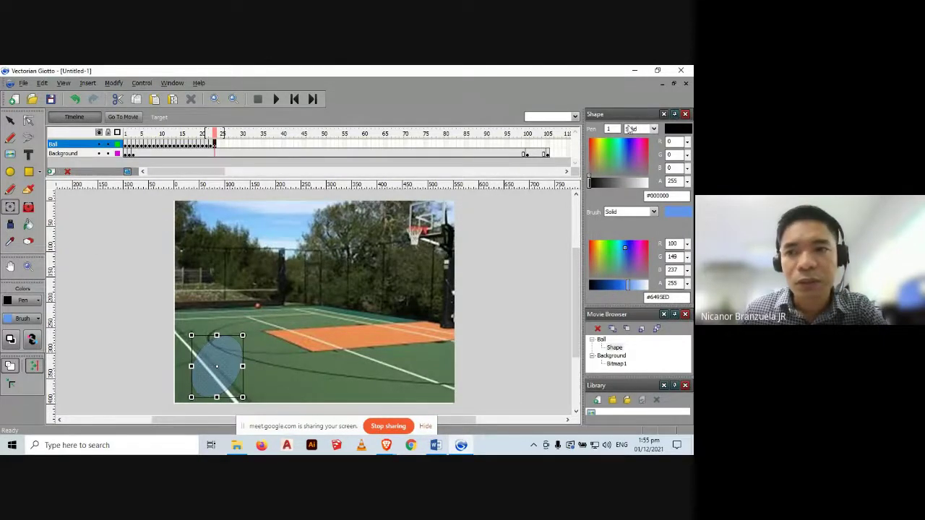
{"action": "left_click", "coordinate": [634, 70]}
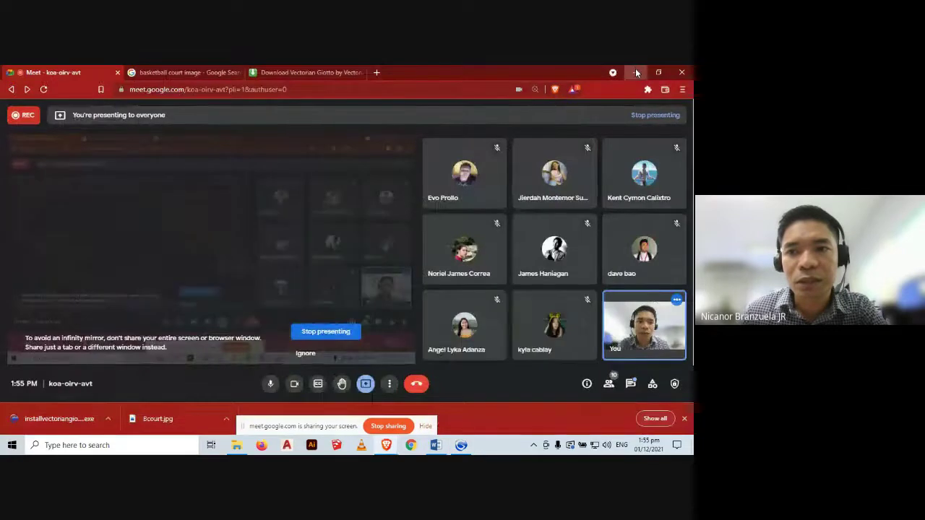
{"action": "left_click", "coordinate": [635, 72]}
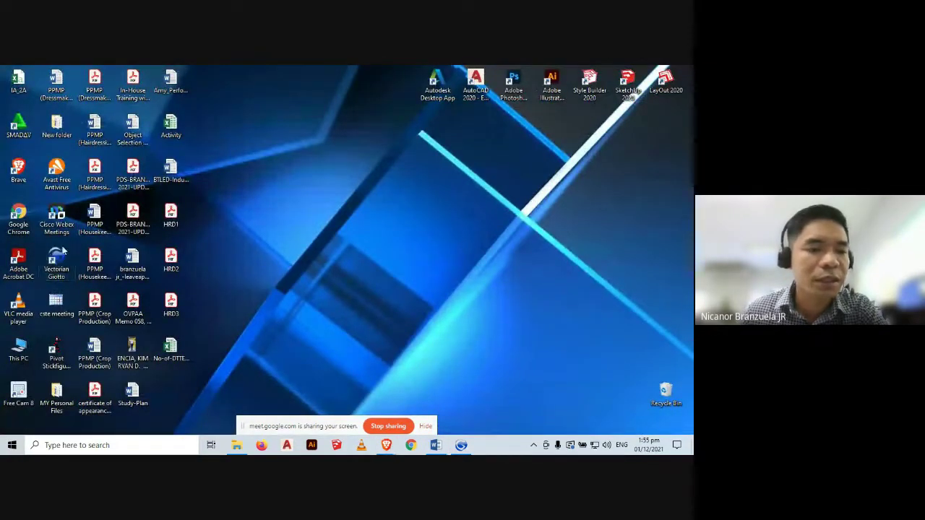
{"action": "left_click", "coordinate": [461, 445]}
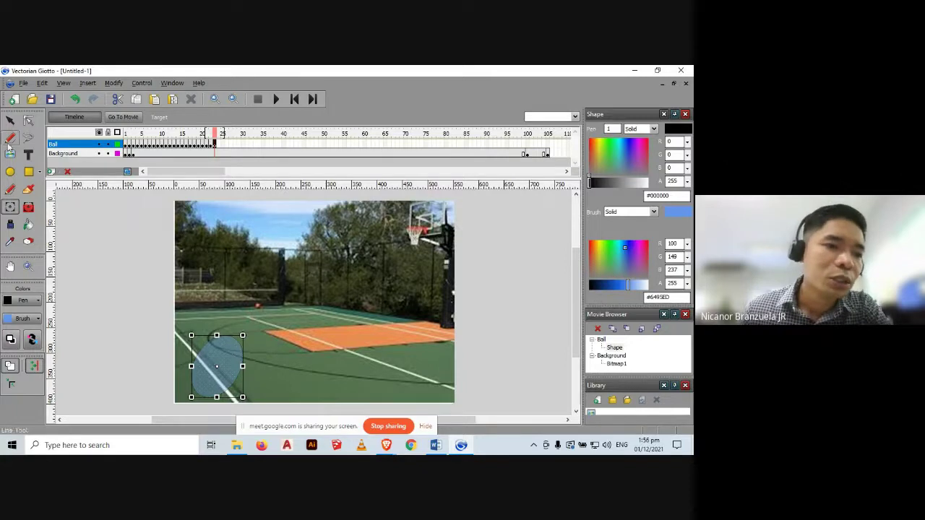
Extend the basketball court background by inserting a keyframe at frame 300 of the Background layer.
{"action": "left_click", "coordinate": [126, 155]}
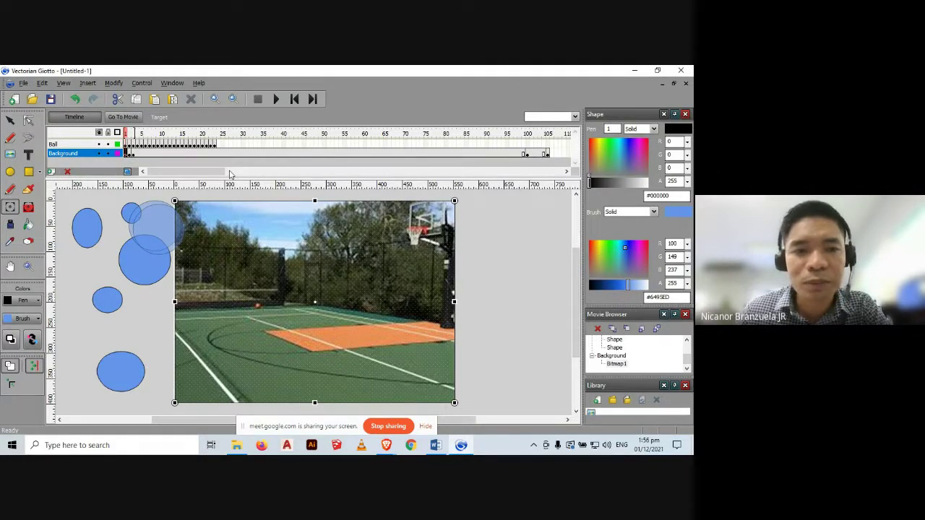
{"action": "left_click_drag", "start_coordinate": [193, 173], "coordinate": [328, 174]}
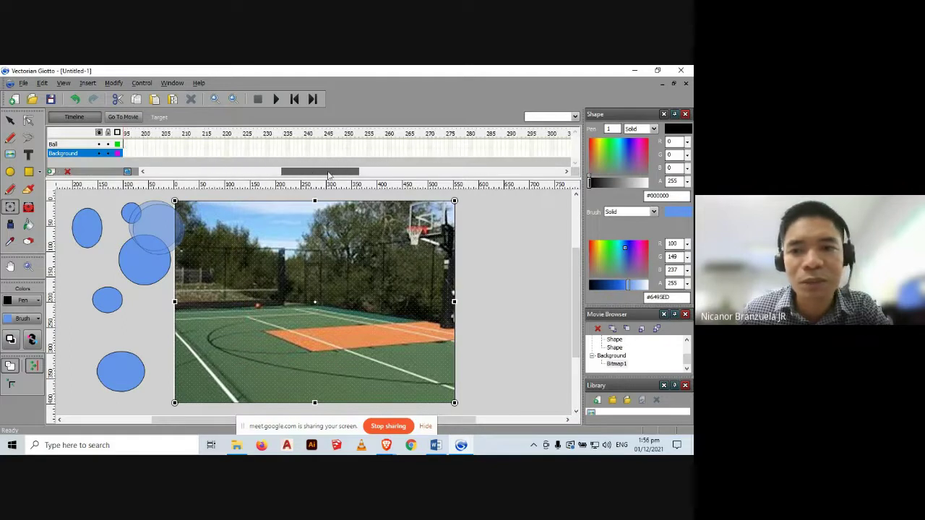
{"action": "left_click", "coordinate": [552, 154]}
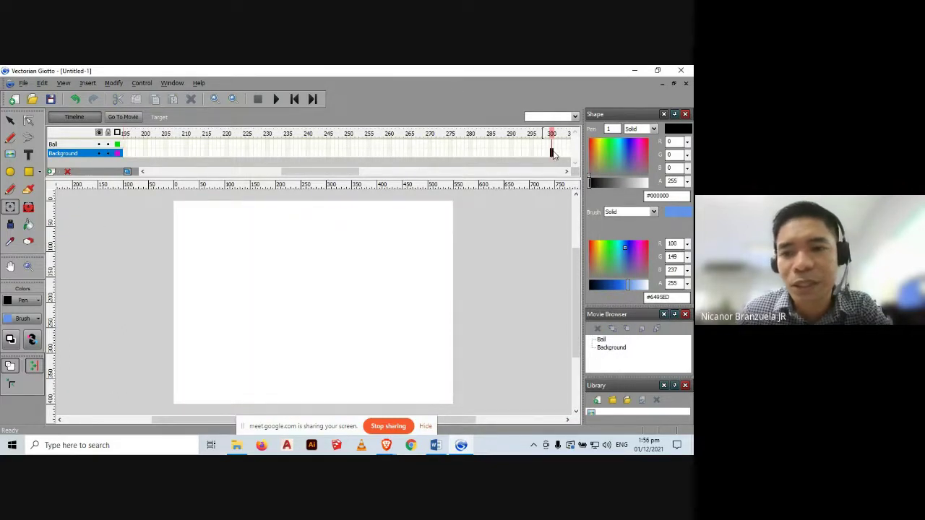
{"action": "right_click", "coordinate": [551, 153]}
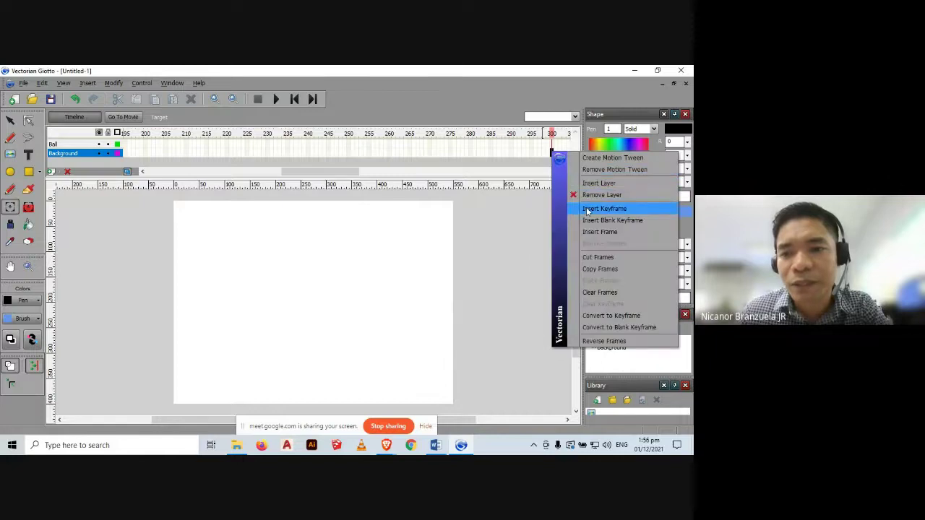
{"action": "left_click", "coordinate": [604, 209]}
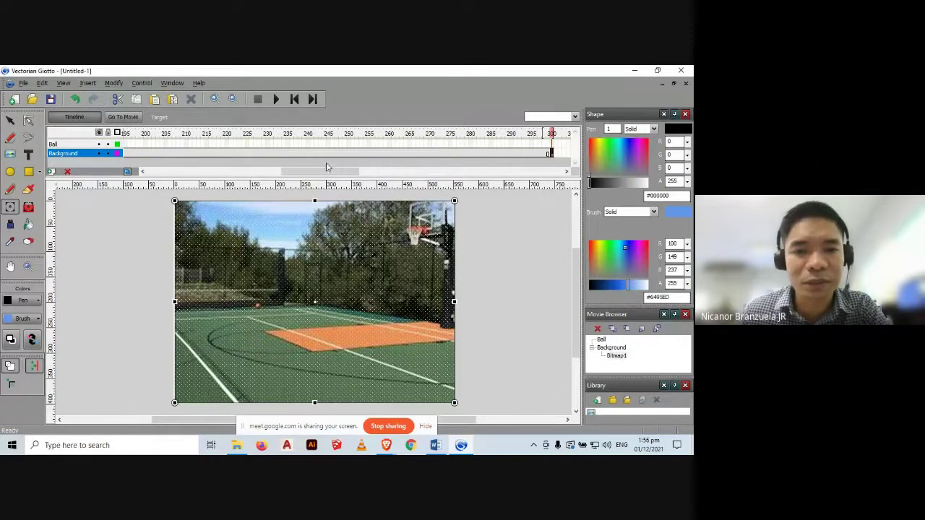
{"action": "left_click_drag", "start_coordinate": [323, 173], "coordinate": [173, 176]}
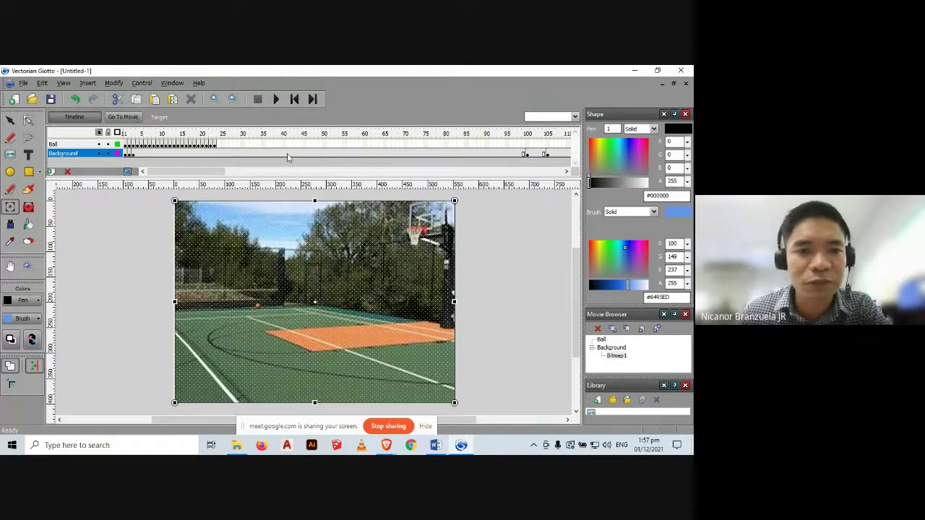
Move the Ball layer beneath the Background layer with frame 12 displayed and turn off Onion Skin.
{"action": "left_click", "coordinate": [224, 145]}
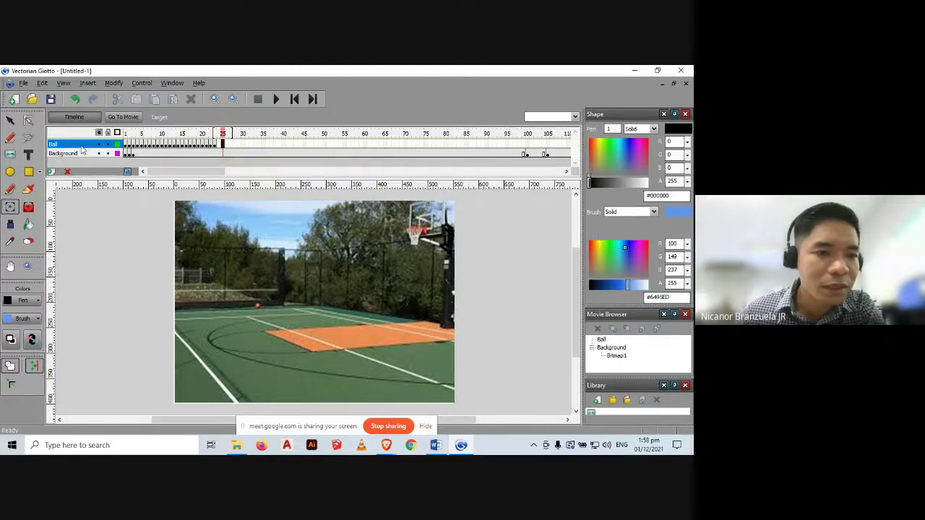
{"action": "left_click", "coordinate": [133, 144]}
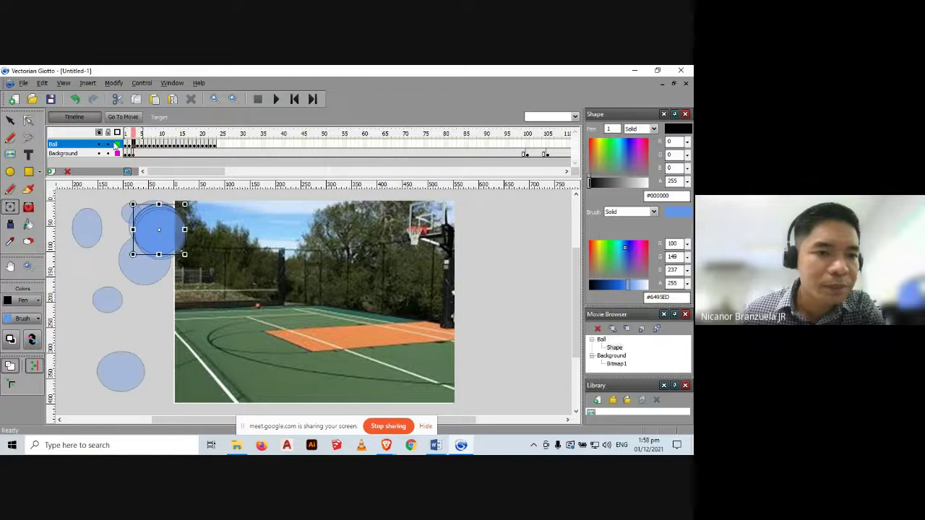
{"action": "left_click", "coordinate": [171, 144]}
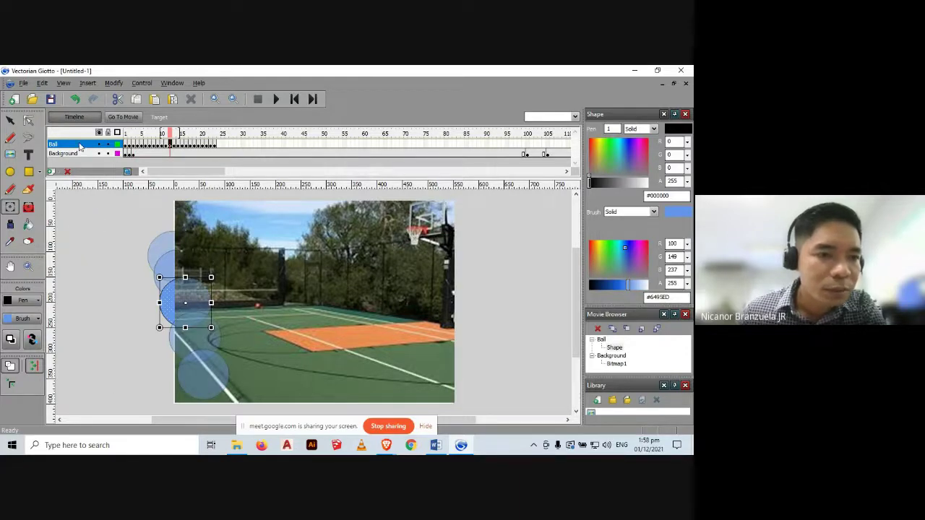
{"action": "left_click_drag", "start_coordinate": [79, 147], "coordinate": [80, 159]}
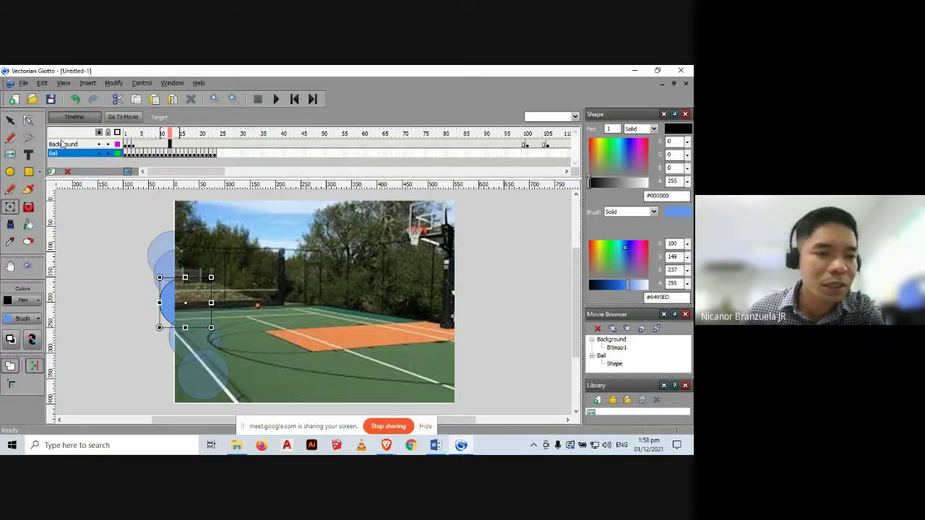
{"action": "left_click", "coordinate": [115, 280]}
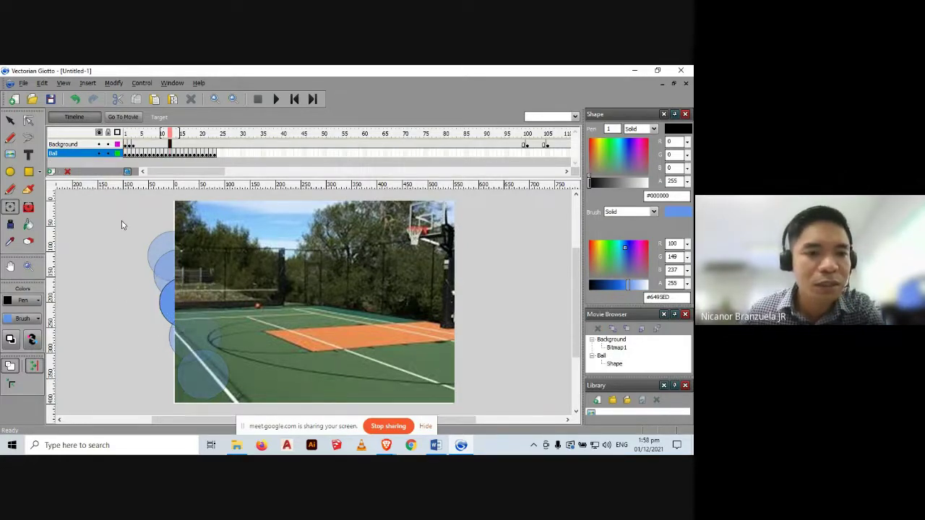
{"action": "left_click", "coordinate": [128, 172]}
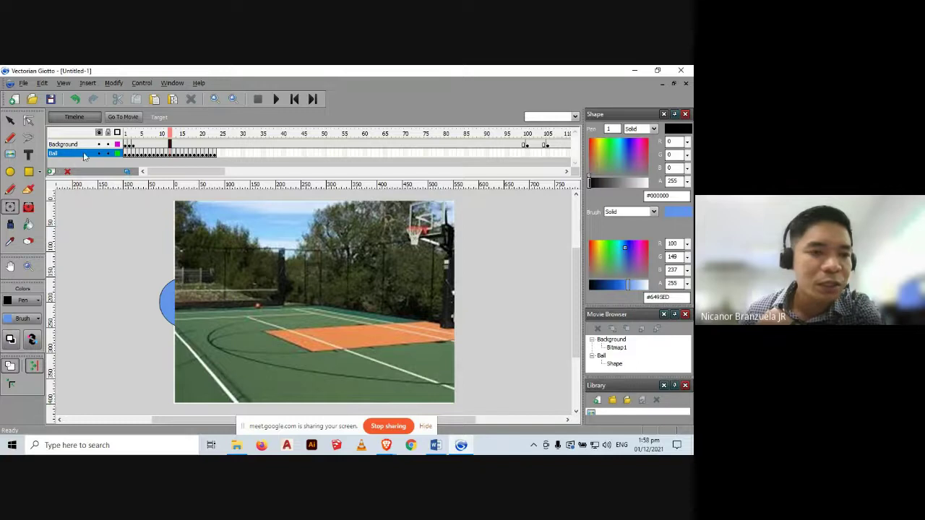
Move the Ball layer back above the Background layer.
{"action": "key", "text": "ctrl+v"}
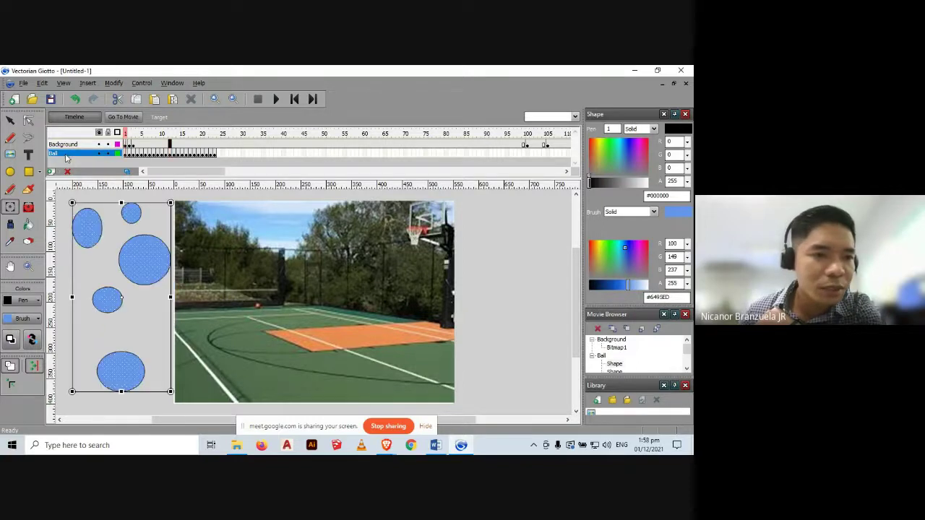
{"action": "left_click_drag", "start_coordinate": [67, 154], "coordinate": [70, 146]}
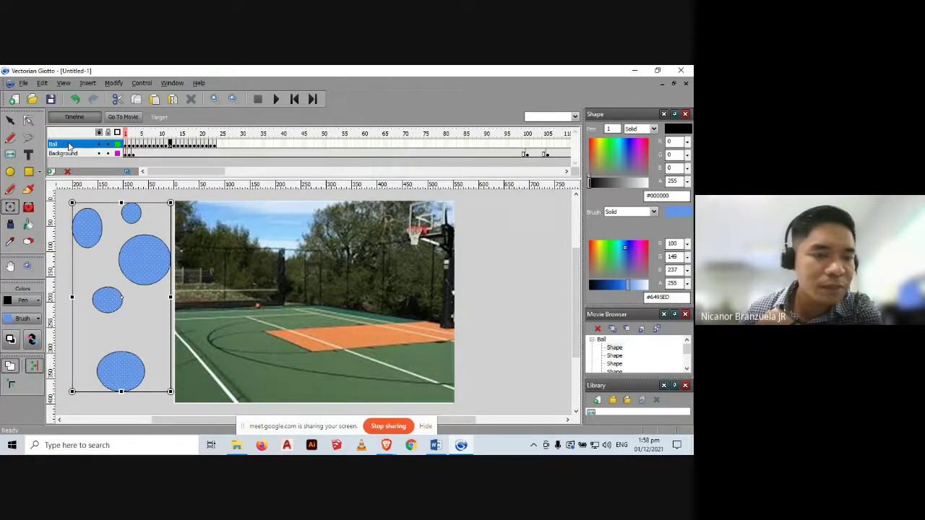
{"action": "left_click", "coordinate": [187, 197]}
Check the ball on frames 14 and 12 without Onion Skin, and turn Onion Skin back on at frame 12.
{"action": "left_click", "coordinate": [179, 144]}
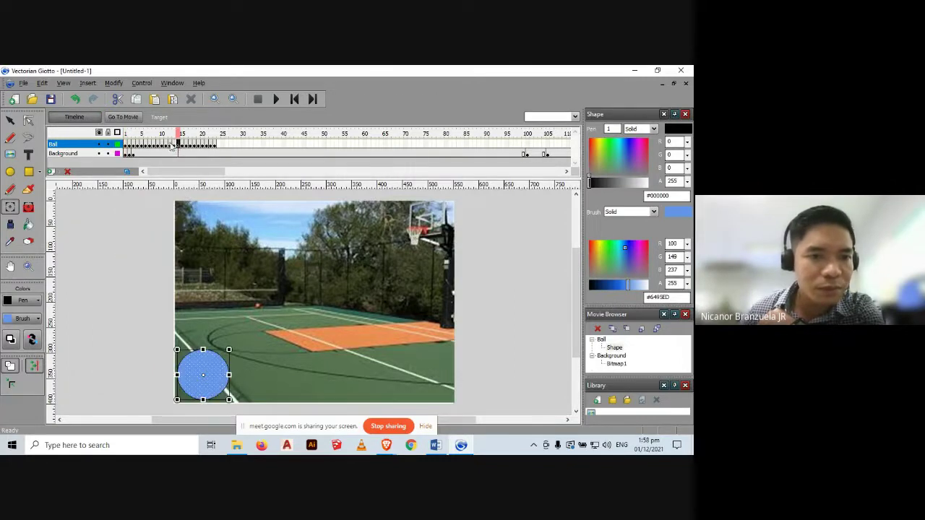
{"action": "left_click", "coordinate": [171, 144]}
{"action": "left_click", "coordinate": [164, 144]}
{"action": "left_click", "coordinate": [170, 145]}
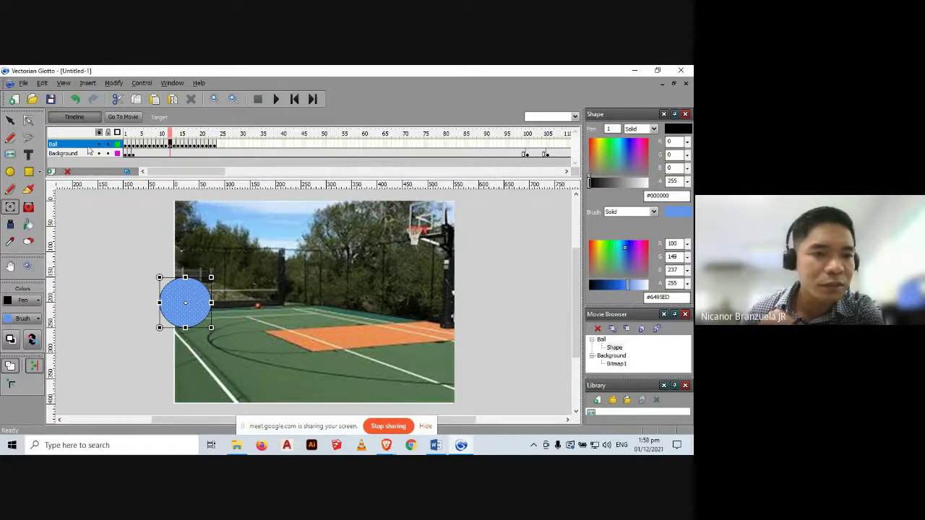
{"action": "left_click", "coordinate": [102, 244]}
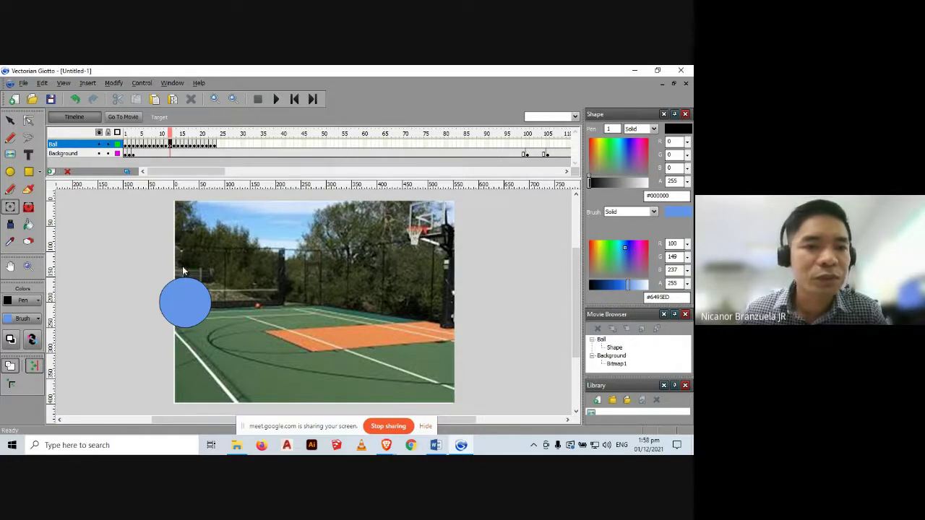
{"action": "left_click", "coordinate": [127, 172]}
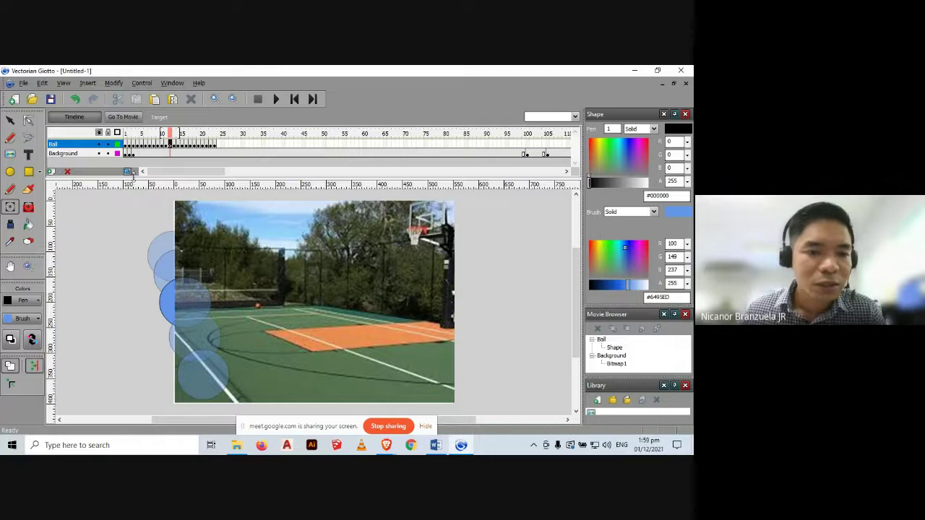
Compare the frame 15 ball with Onion Skin off and on, and view the frame 19 ball against its neighbouring frames.
{"action": "left_click", "coordinate": [183, 144]}
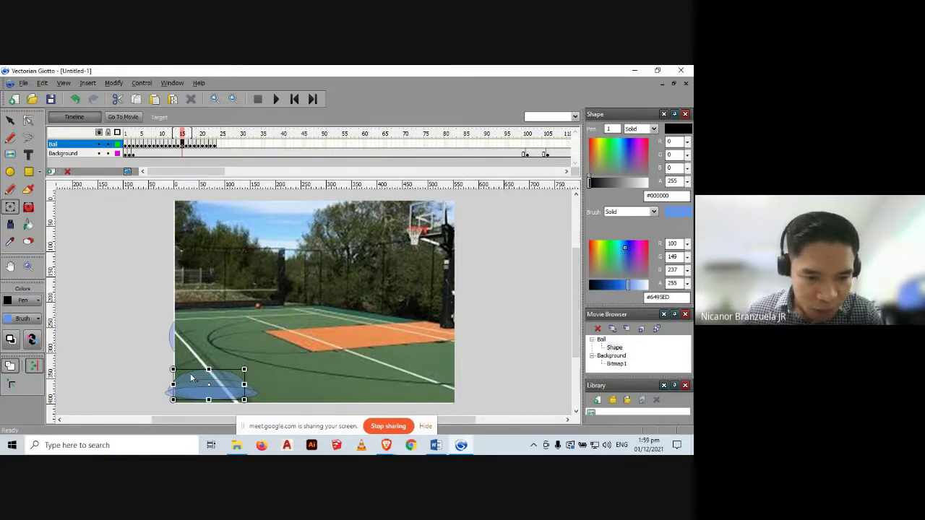
{"action": "left_click", "coordinate": [128, 173]}
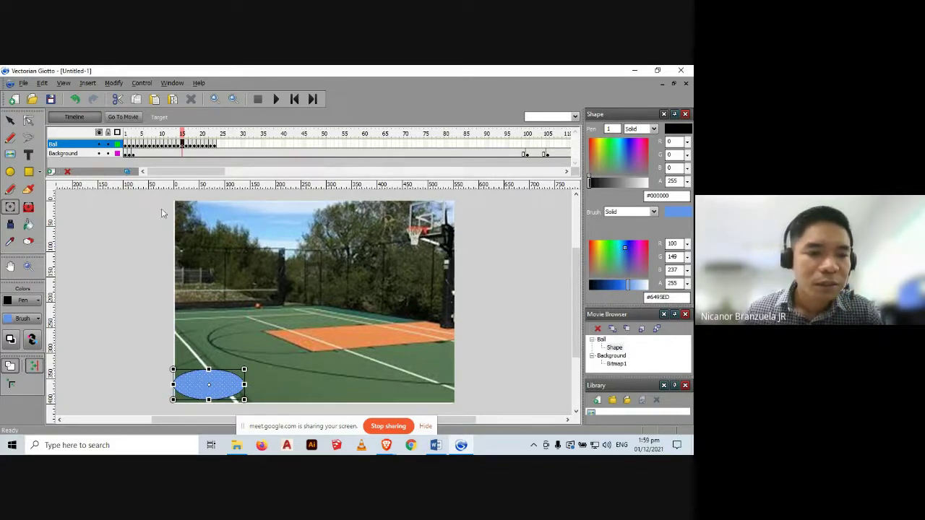
{"action": "left_click", "coordinate": [128, 173]}
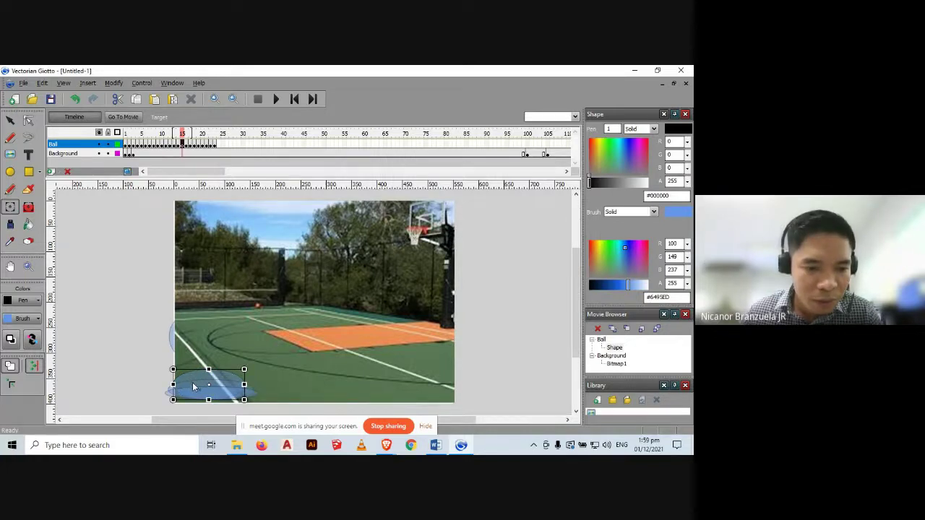
{"action": "left_click", "coordinate": [198, 145]}
{"action": "left_click", "coordinate": [198, 144]}
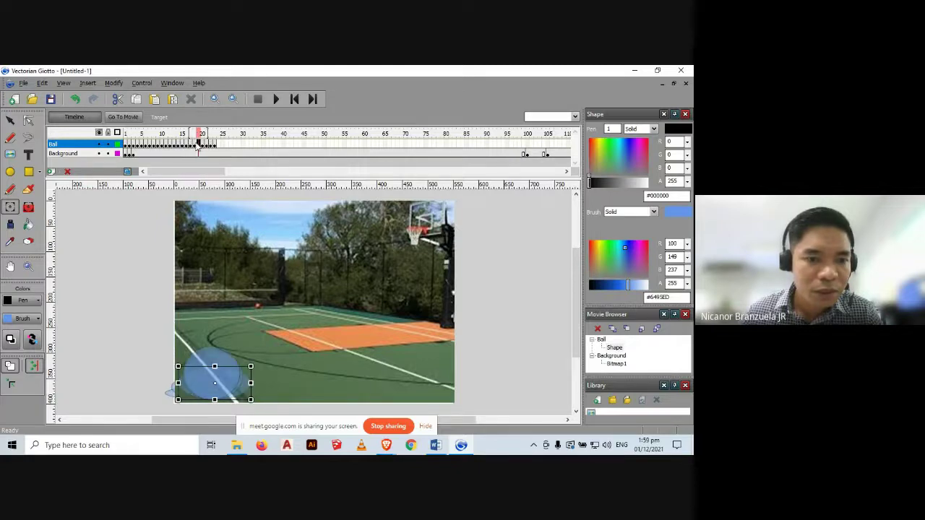
Examine the ball's squash and rebound on Ball layer frames 18 and 17, and view frames 24 and 23 at the end of the sequence.
{"action": "left_click", "coordinate": [194, 145]}
{"action": "left_click", "coordinate": [190, 145]}
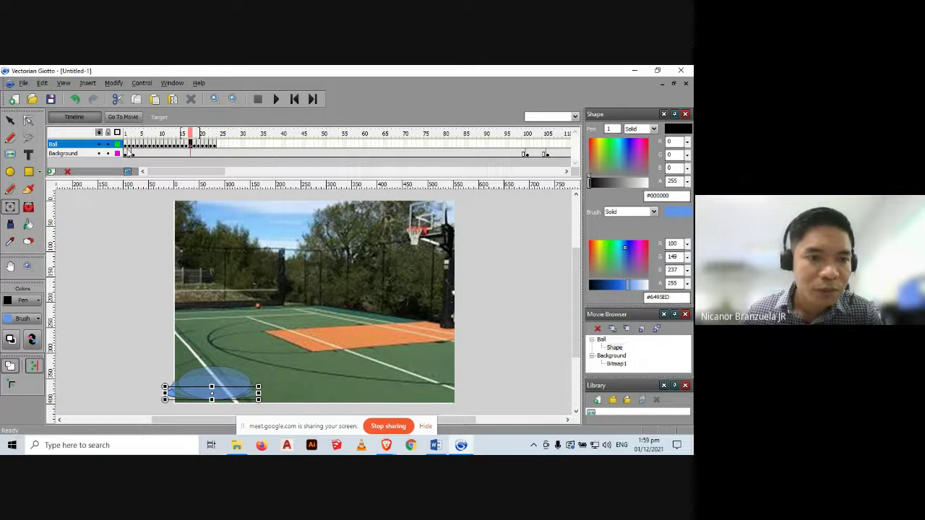
{"action": "left_click", "coordinate": [221, 145]}
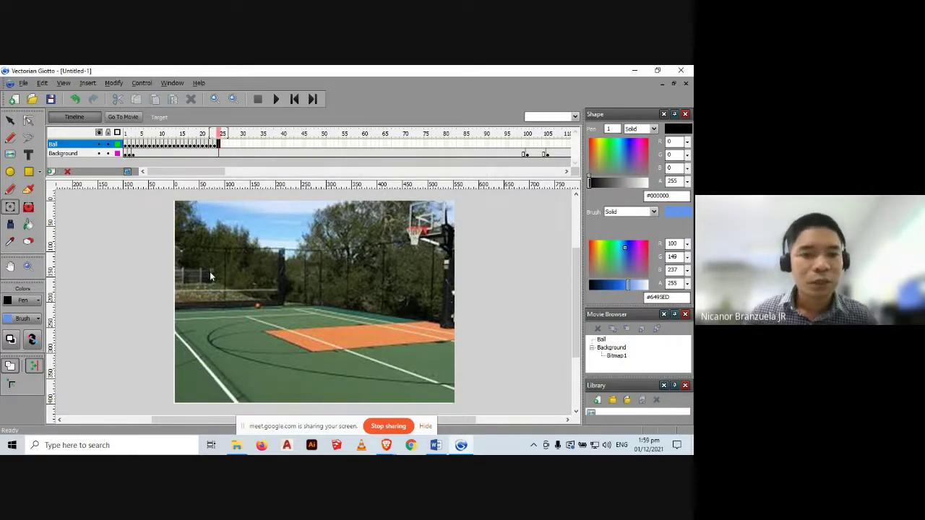
{"action": "left_click", "coordinate": [215, 145]}
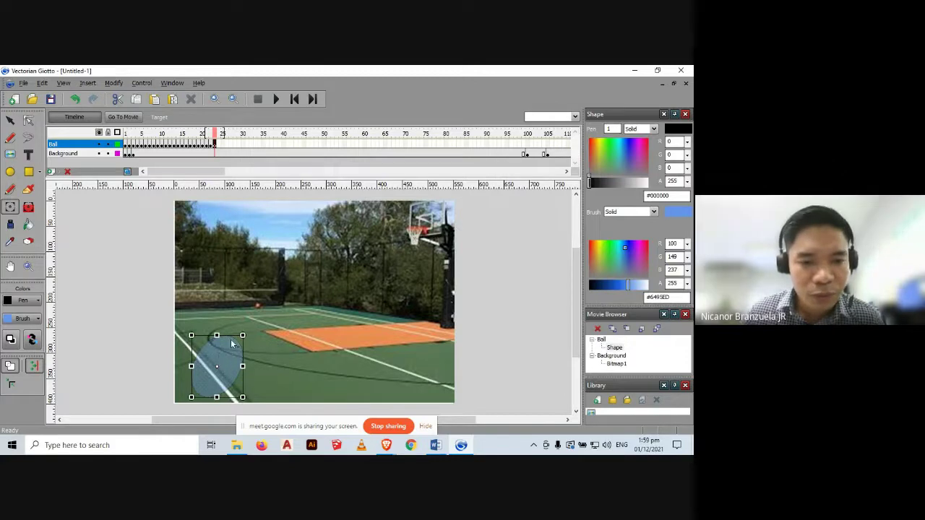
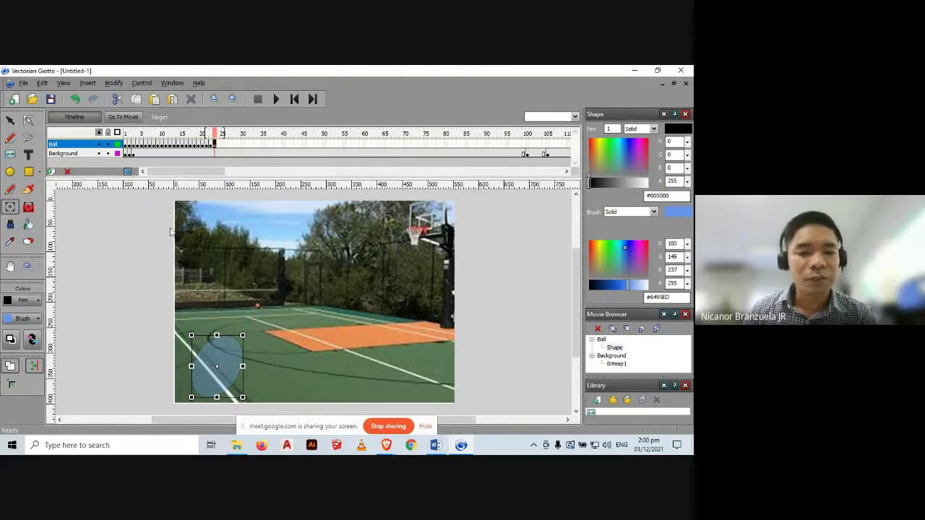
Deselect the ball on frame 23 and stop sharing the screen in the Google Meet call.
{"action": "left_click", "coordinate": [505, 229]}
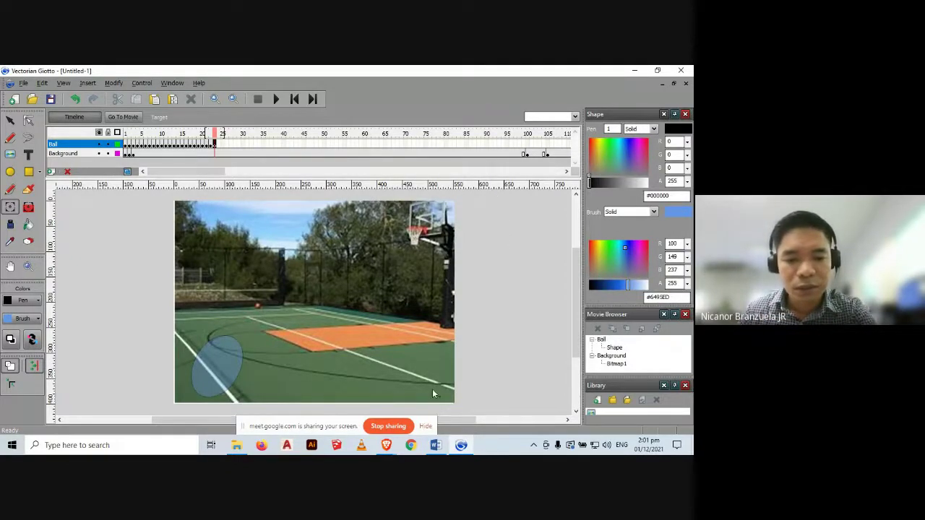
{"action": "left_click", "coordinate": [388, 426]}
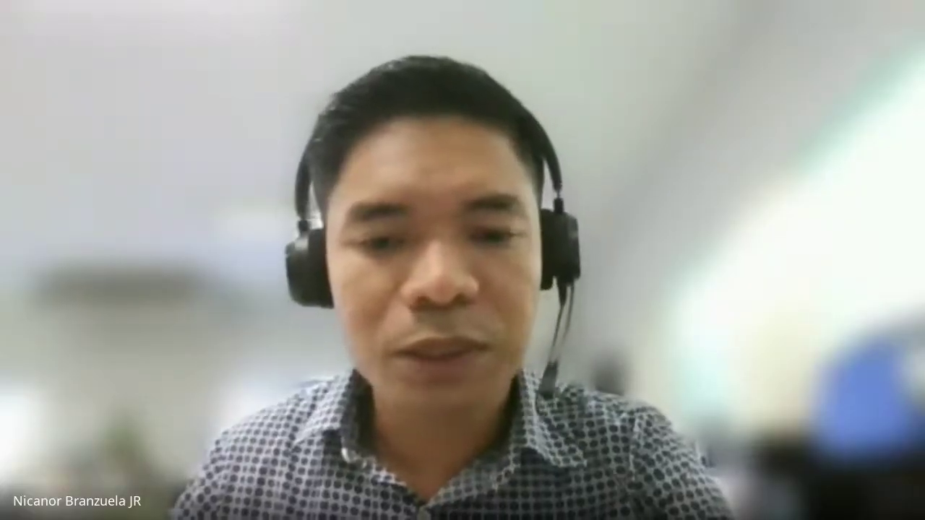